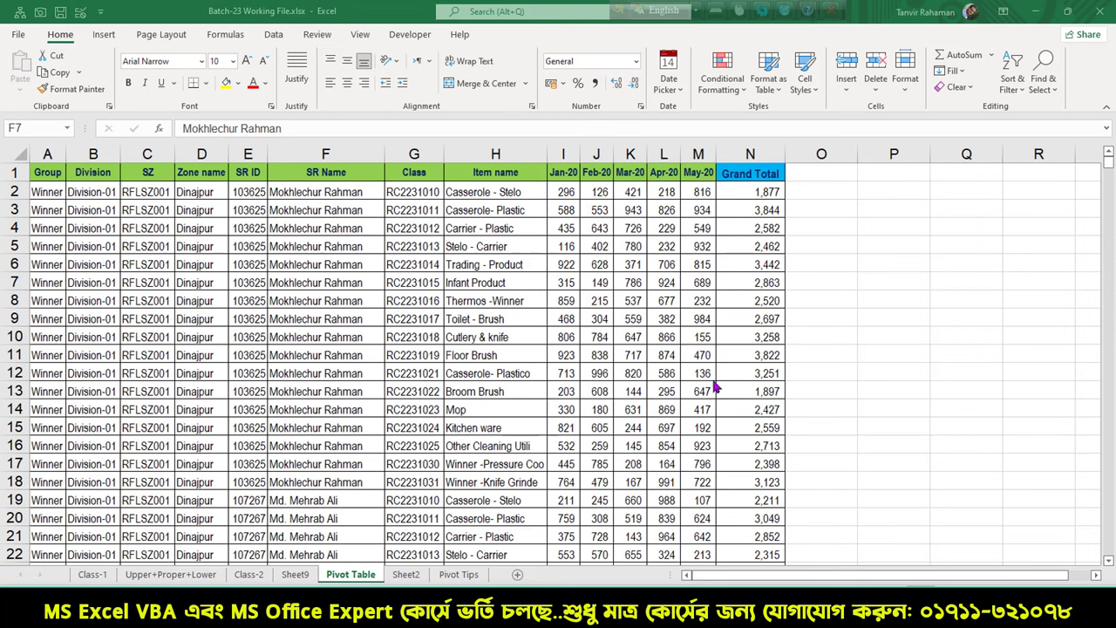
Step: Select the entire sales data table on the Pivot Table sheet with Ctrl+A
click(293, 277)
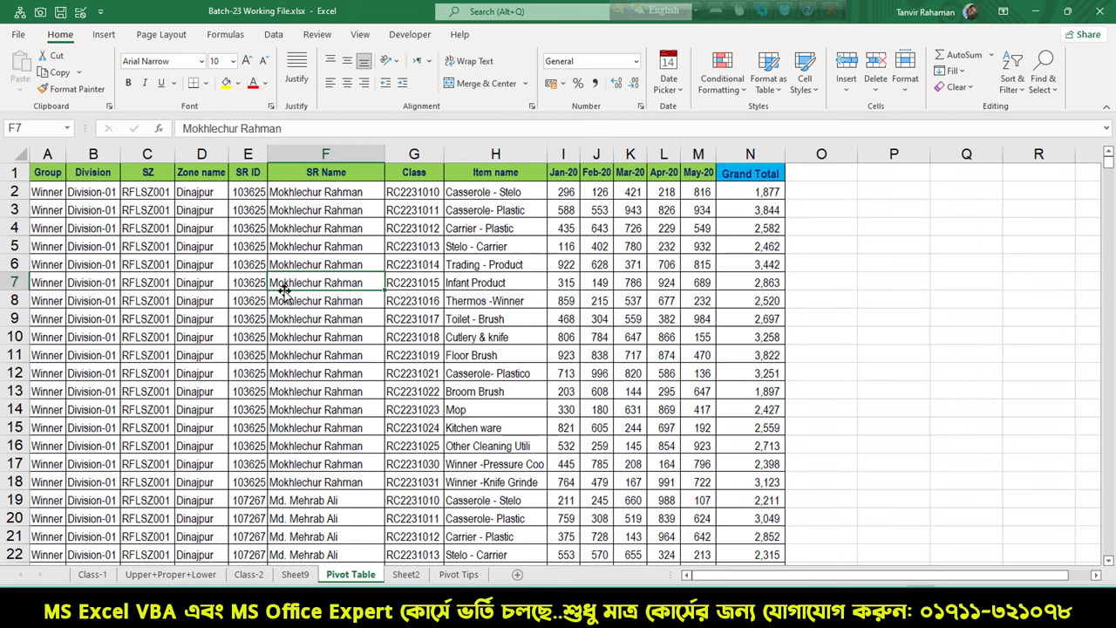
click(305, 301)
key(ctrl+a)
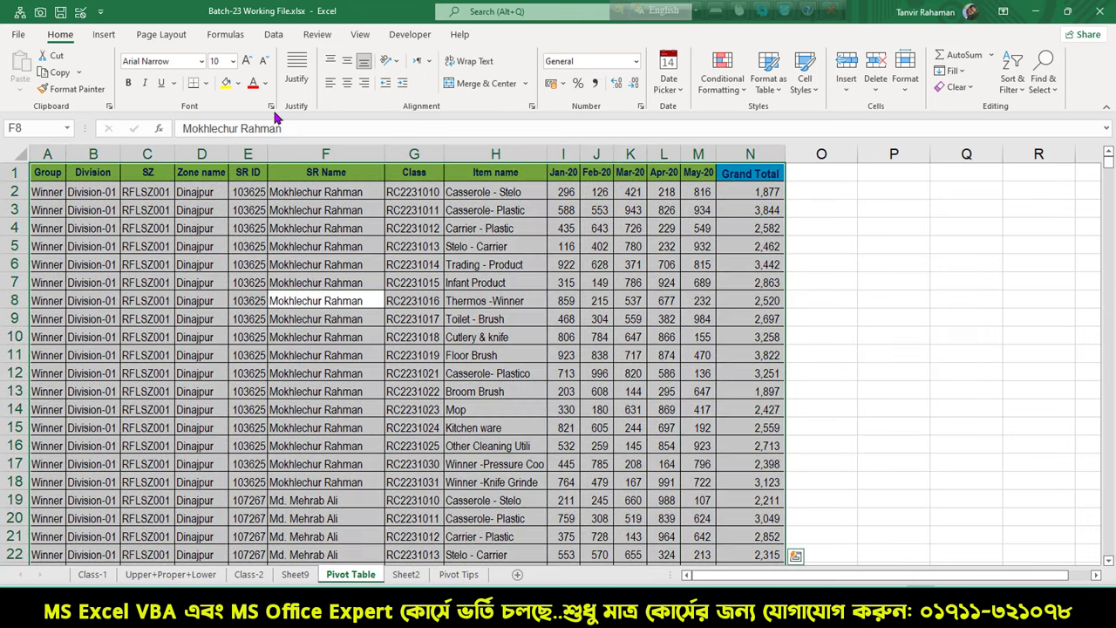
Step: Insert an empty PivotTable from the table range onto a new worksheet
click(106, 35)
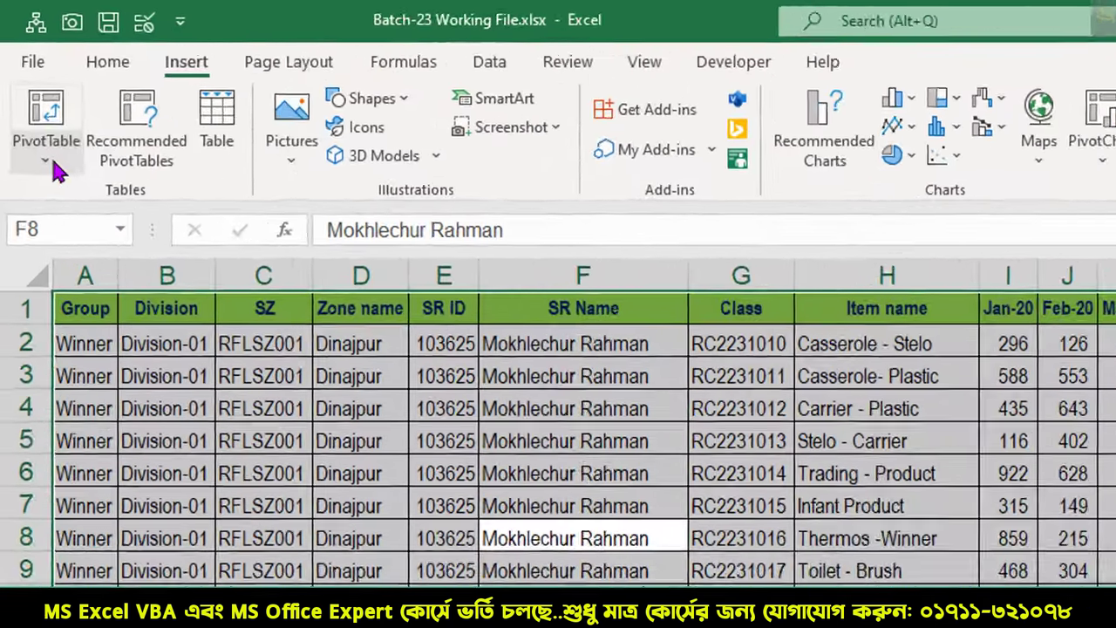
click(27, 90)
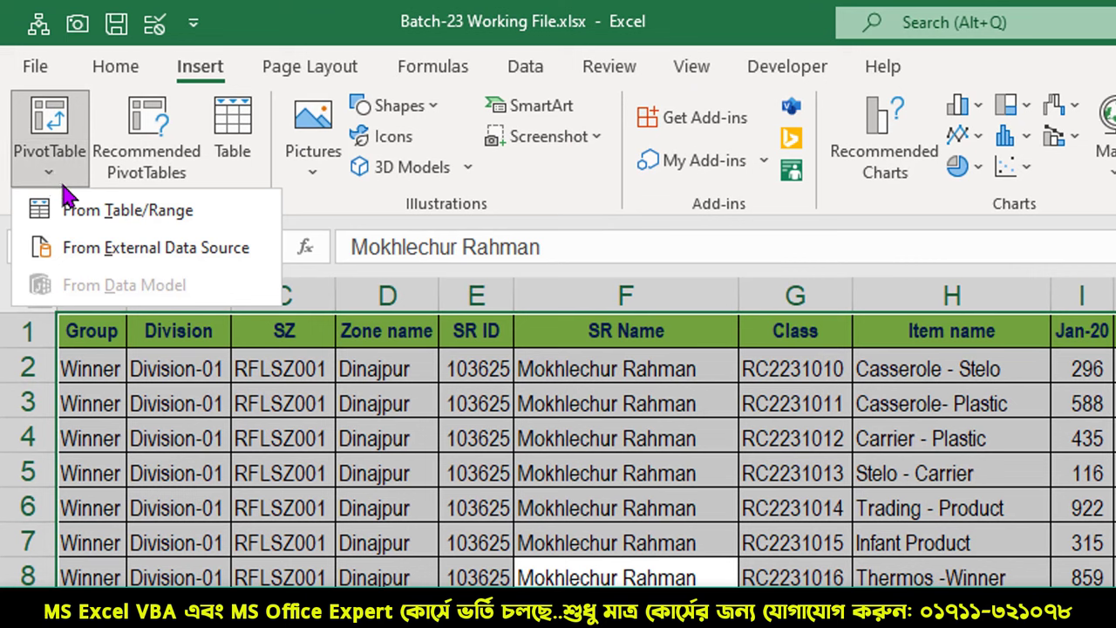
click(149, 218)
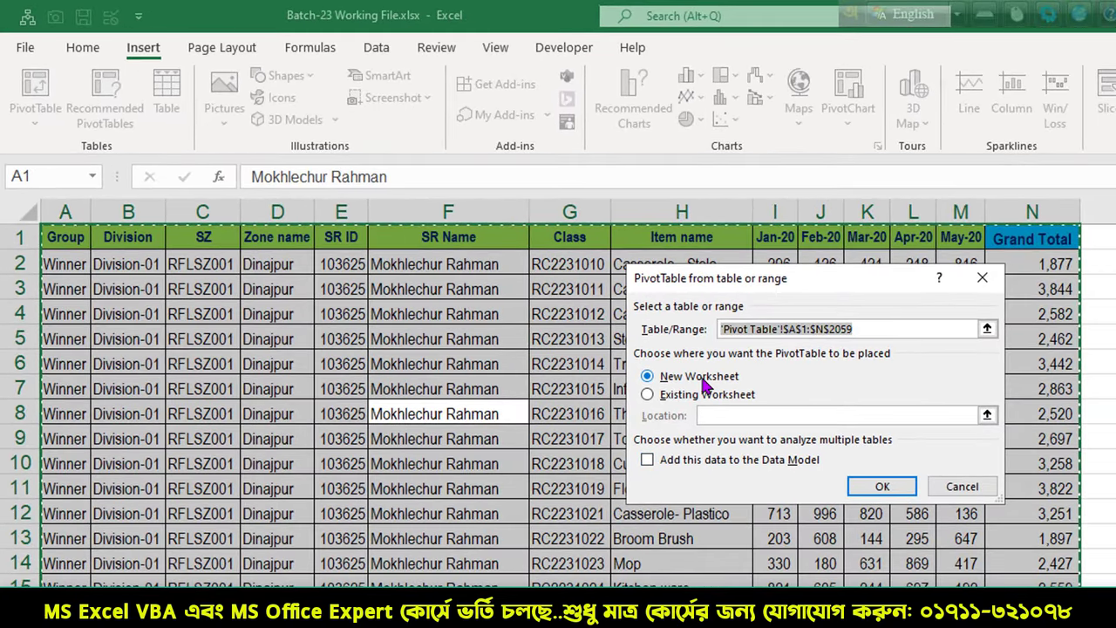
click(707, 386)
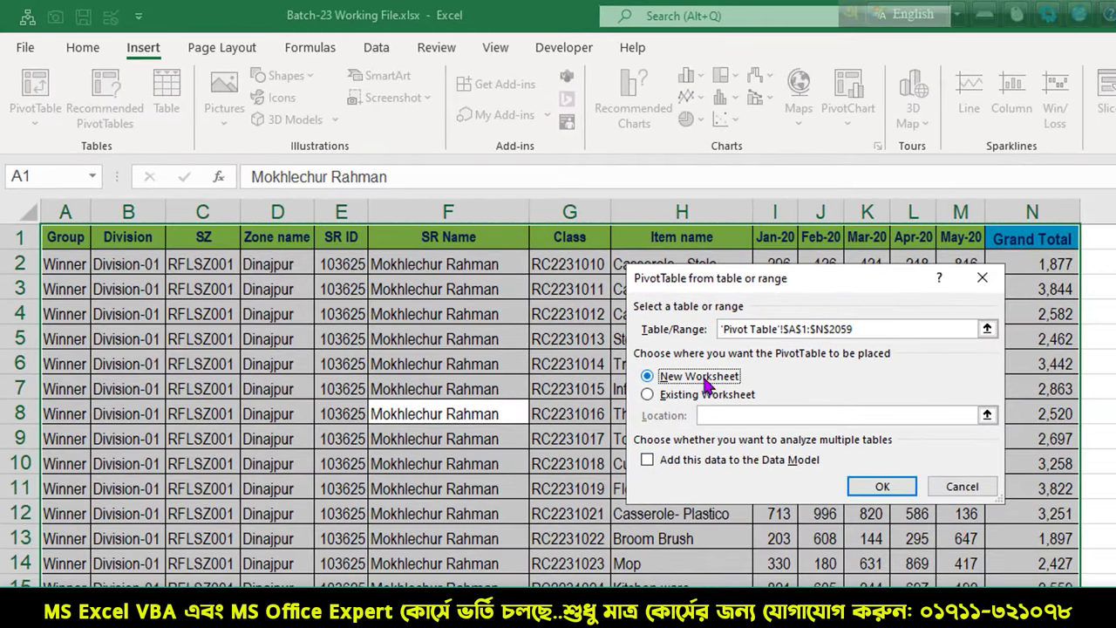
click(879, 486)
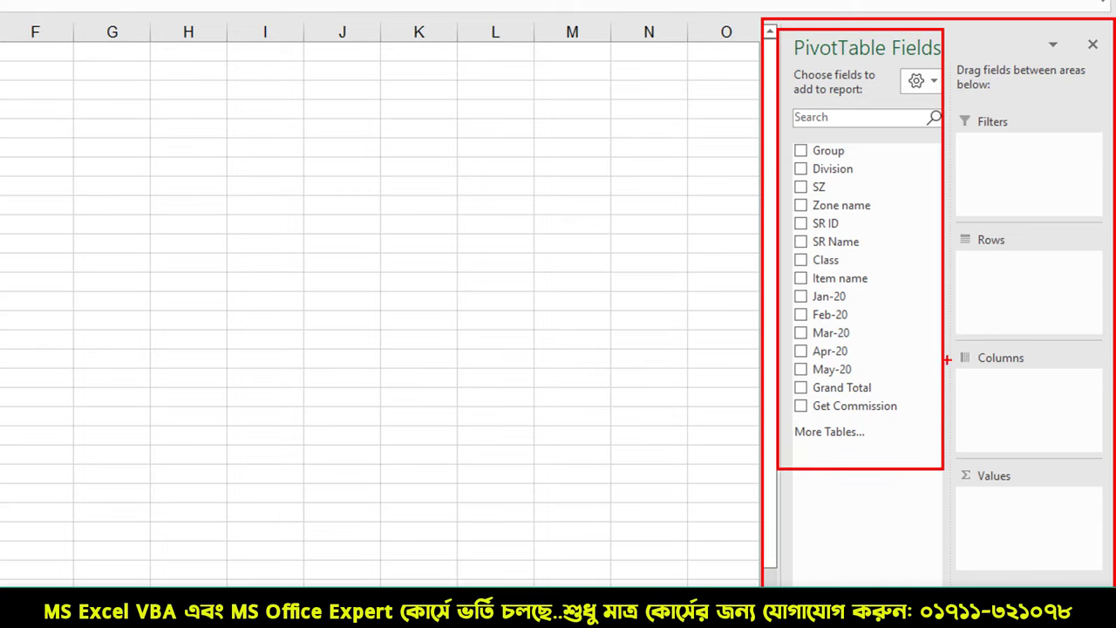
click(934, 83)
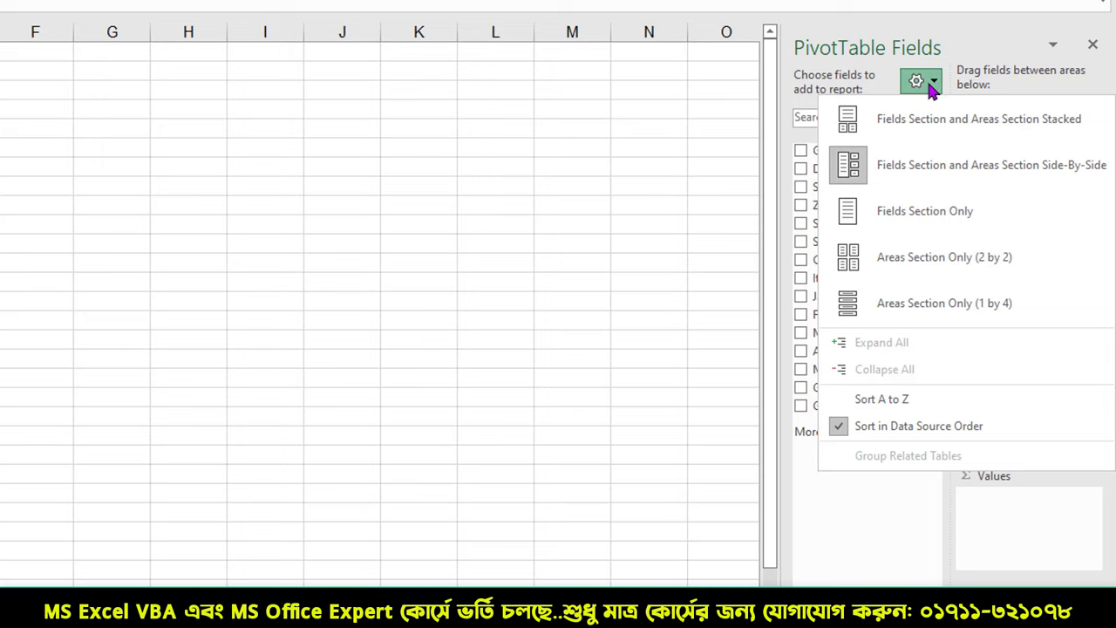
click(916, 129)
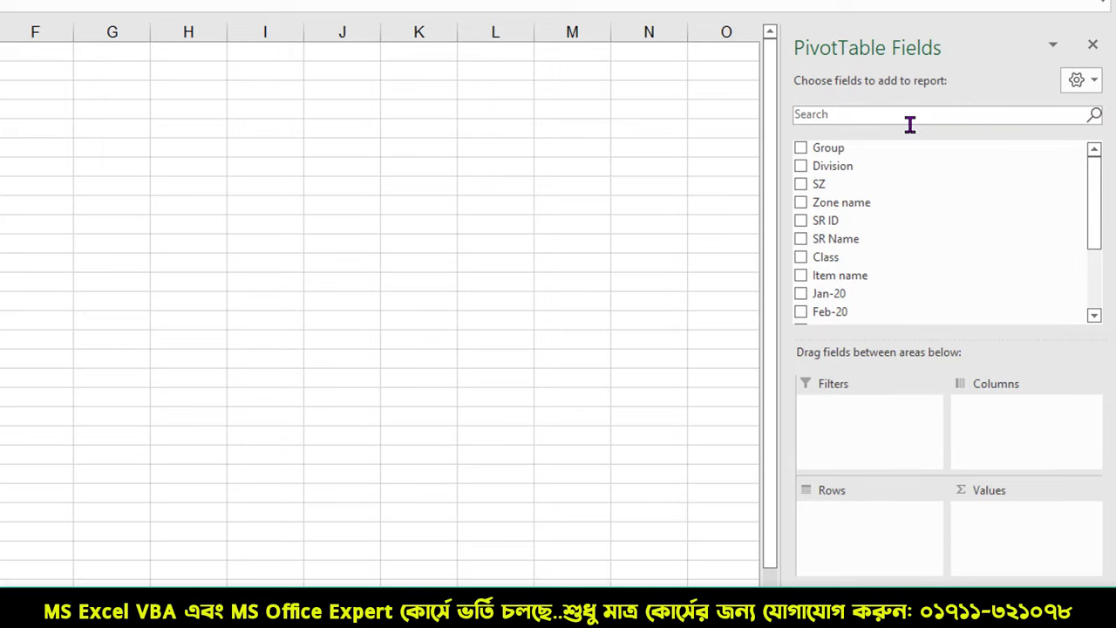
drag(744, 14, 1114, 584)
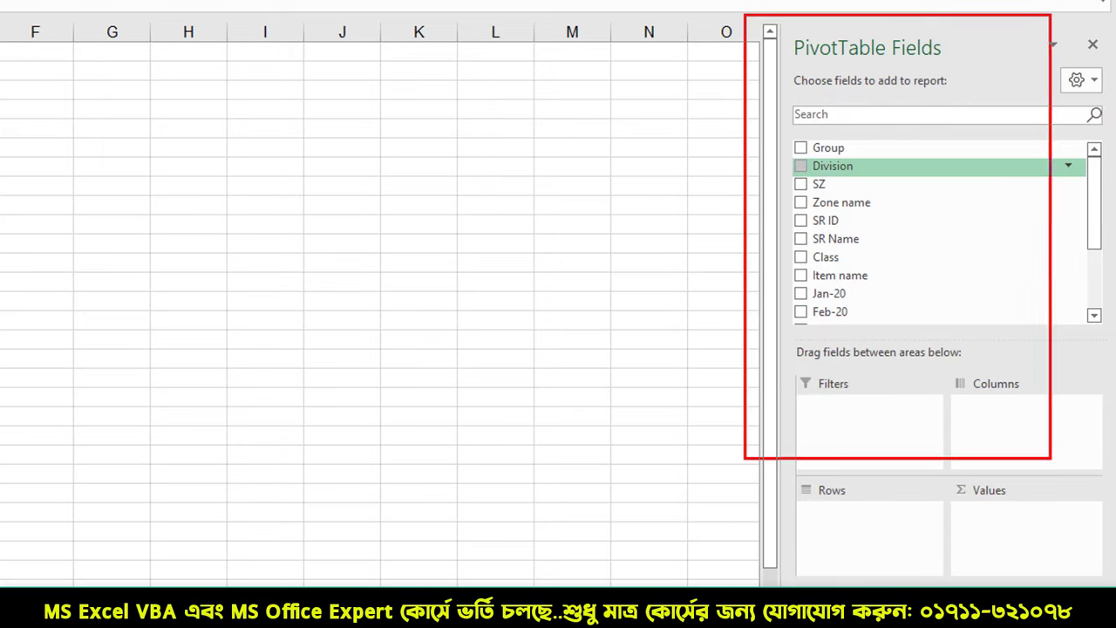
drag(757, 380, 668, 471)
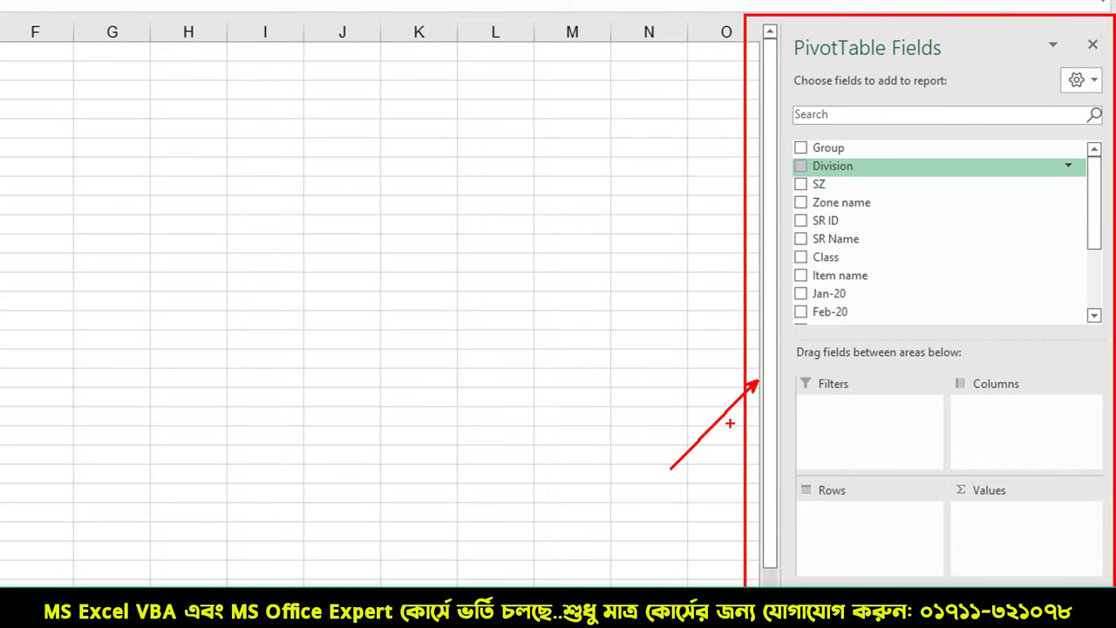
key(Escape)
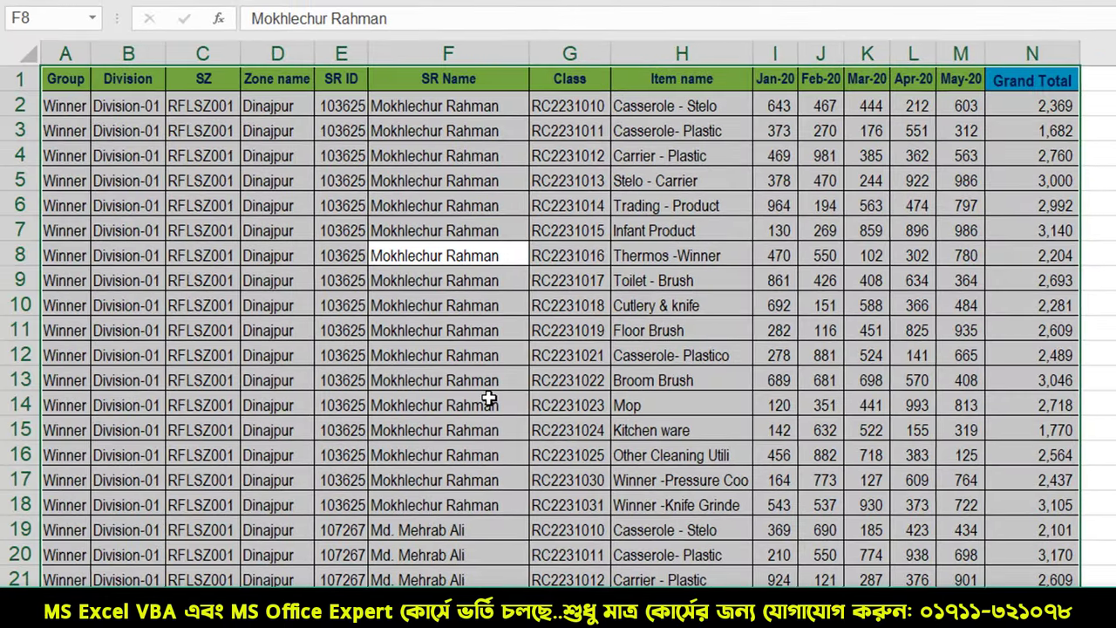
click(451, 401)
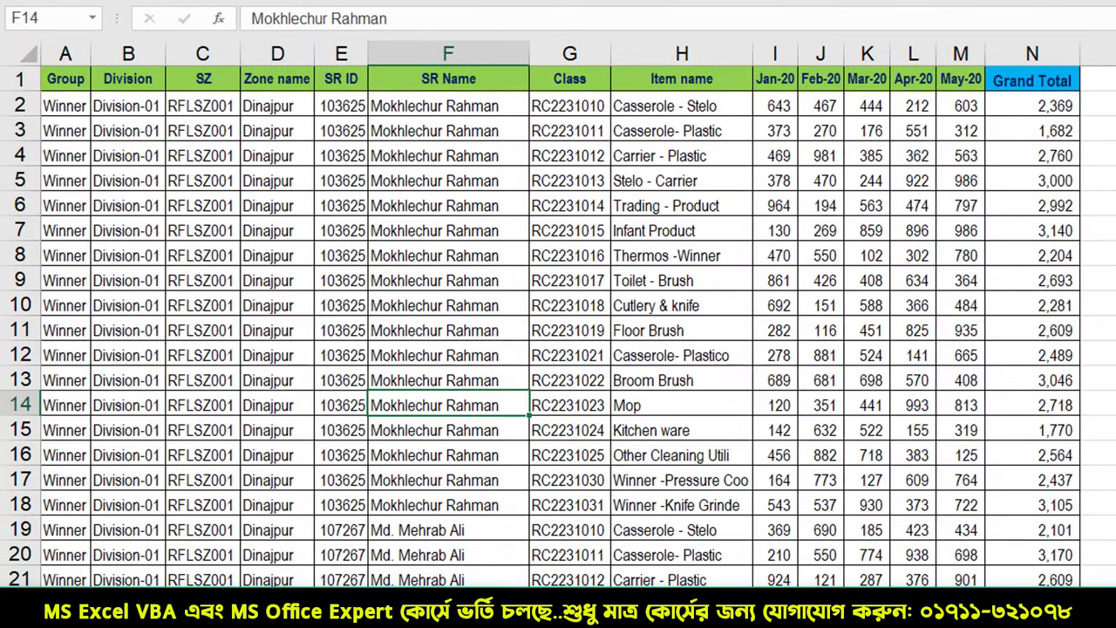
drag(26, 58, 1080, 91)
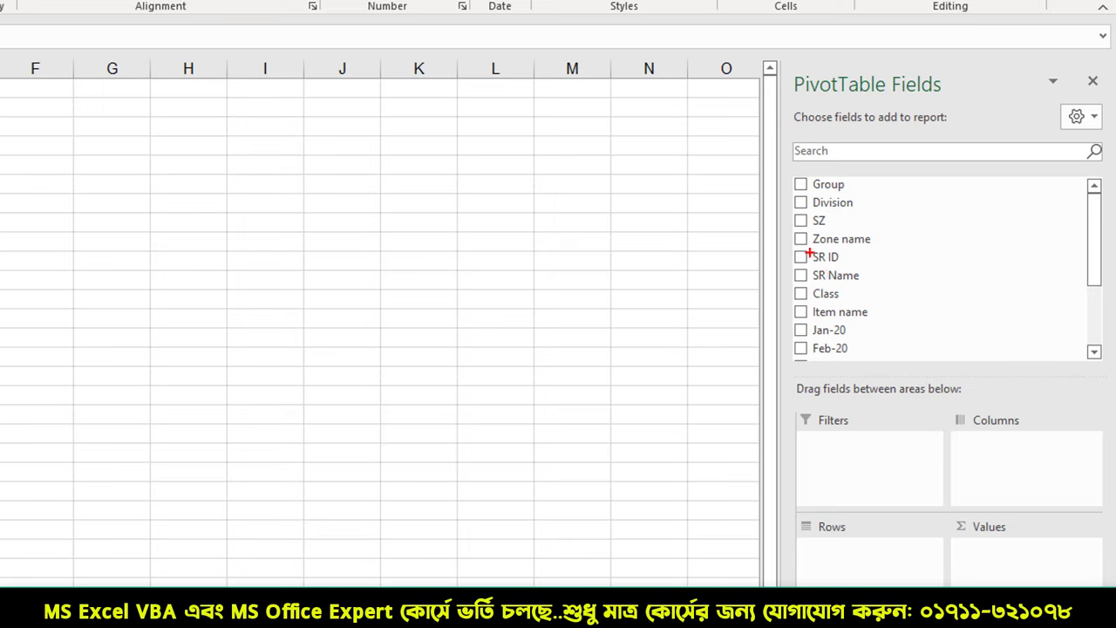
drag(791, 163, 886, 362)
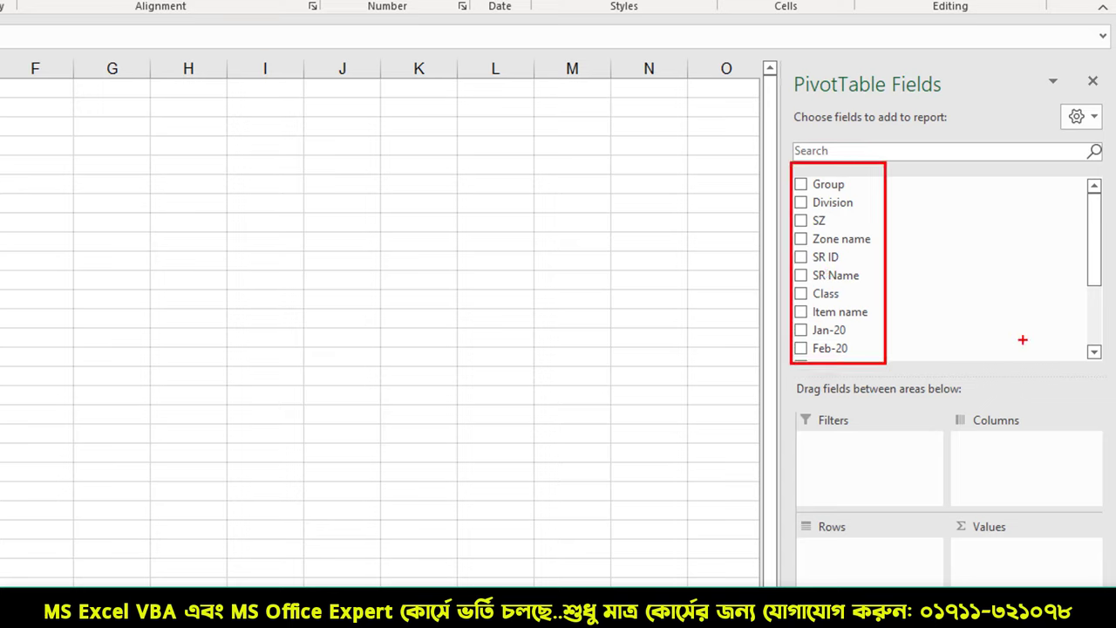
drag(1081, 167, 1107, 362)
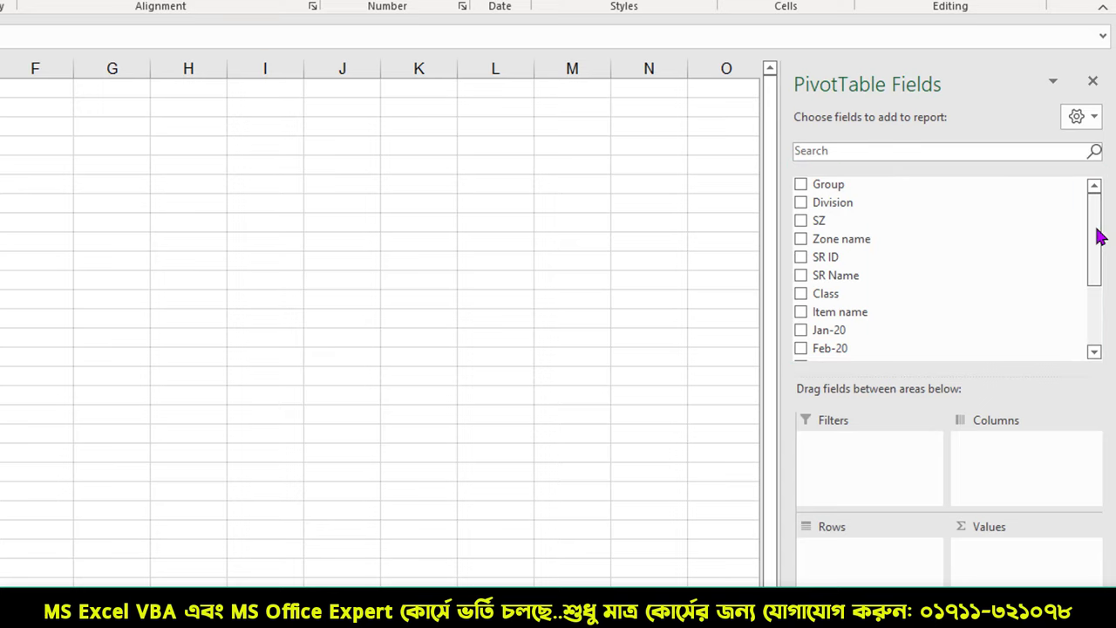
mouse_move(1099, 232)
mouse_down()
mouse_move(1098, 329)
mouse_move(1096, 212)
mouse_up()
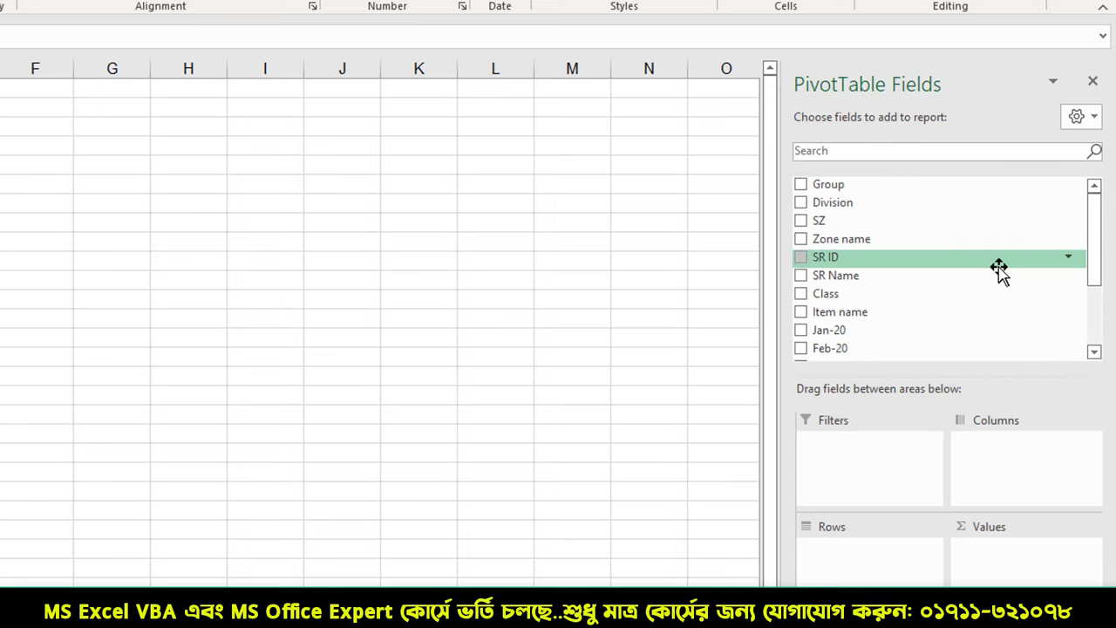
drag(1038, 88, 1110, 143)
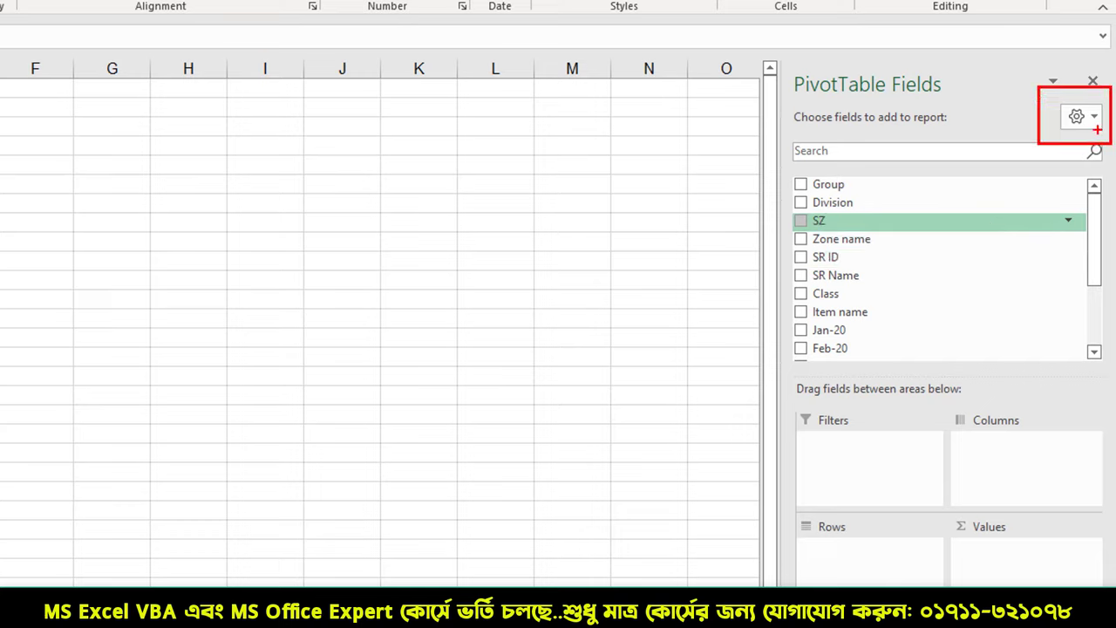
click(1094, 116)
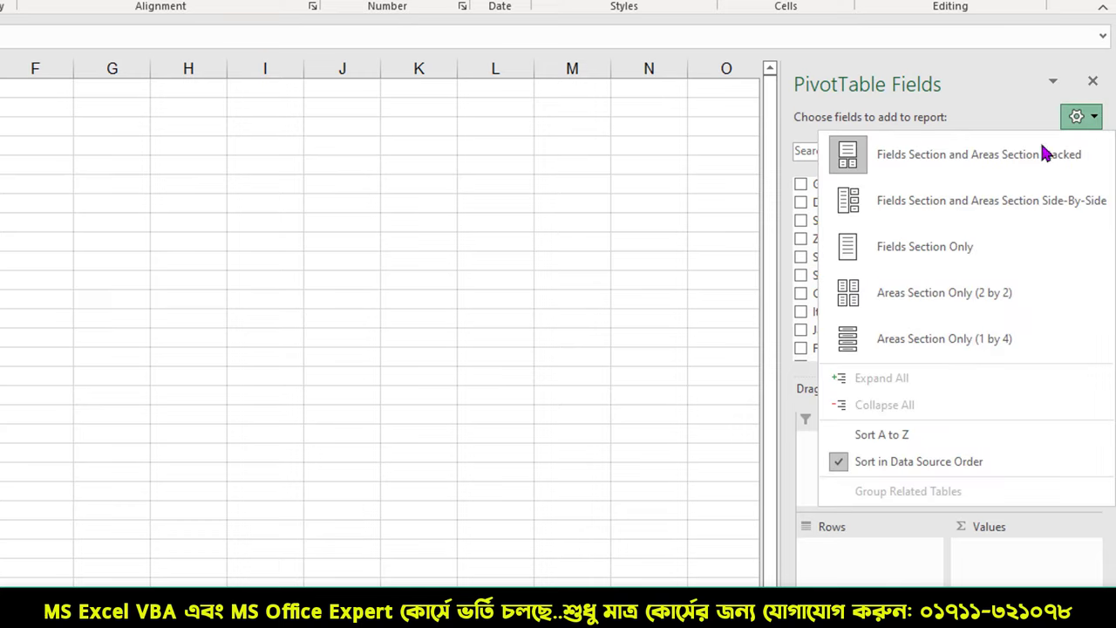
click(986, 223)
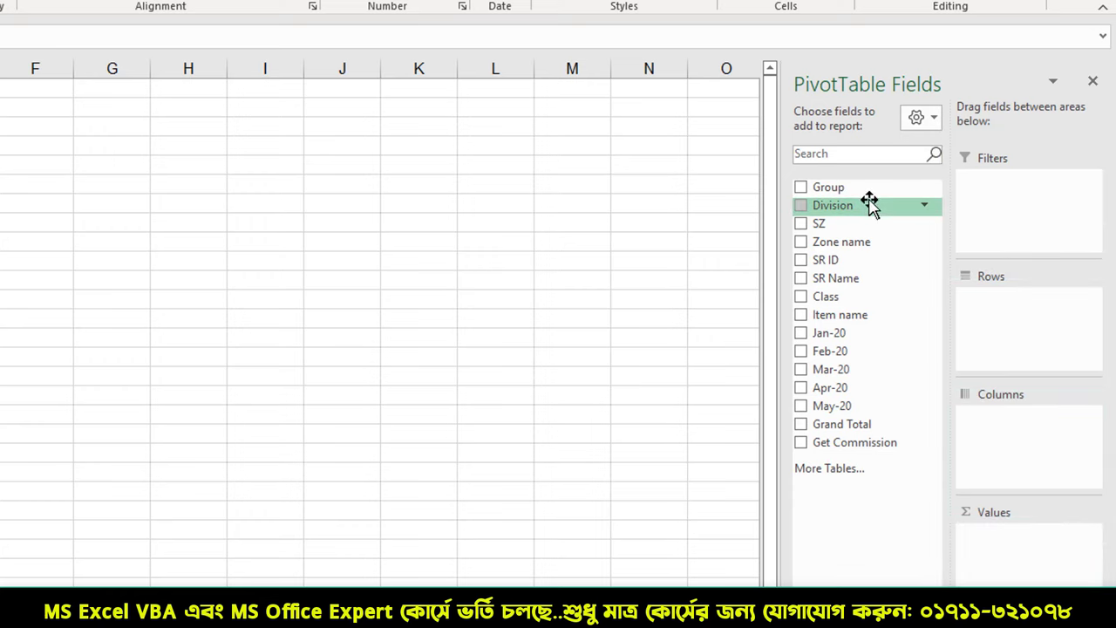
Step: Put Zone name in Rows and sum Grand Total in Values, then glance at the Pivot Table sheet and return
drag(835, 244, 986, 301)
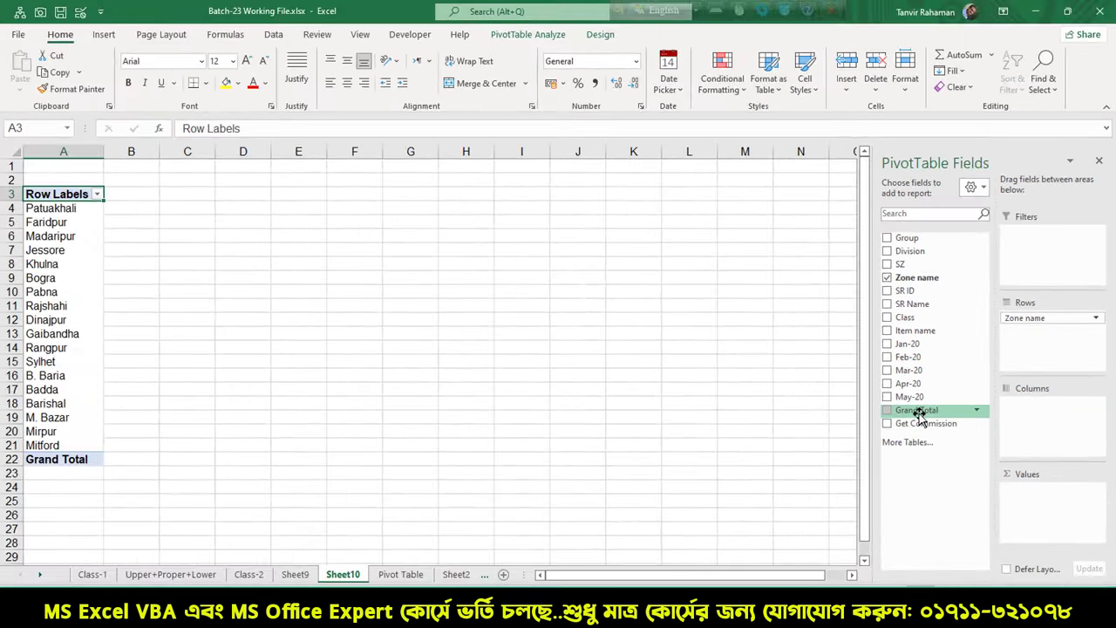
drag(850, 422, 1002, 545)
drag(1032, 503, 1058, 510)
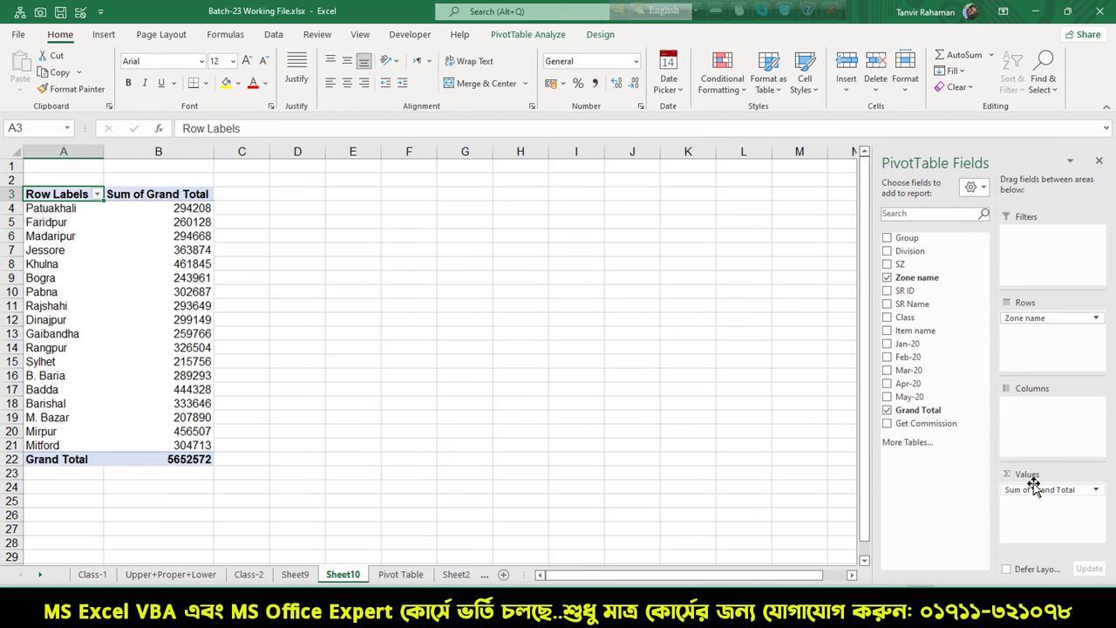
click(196, 347)
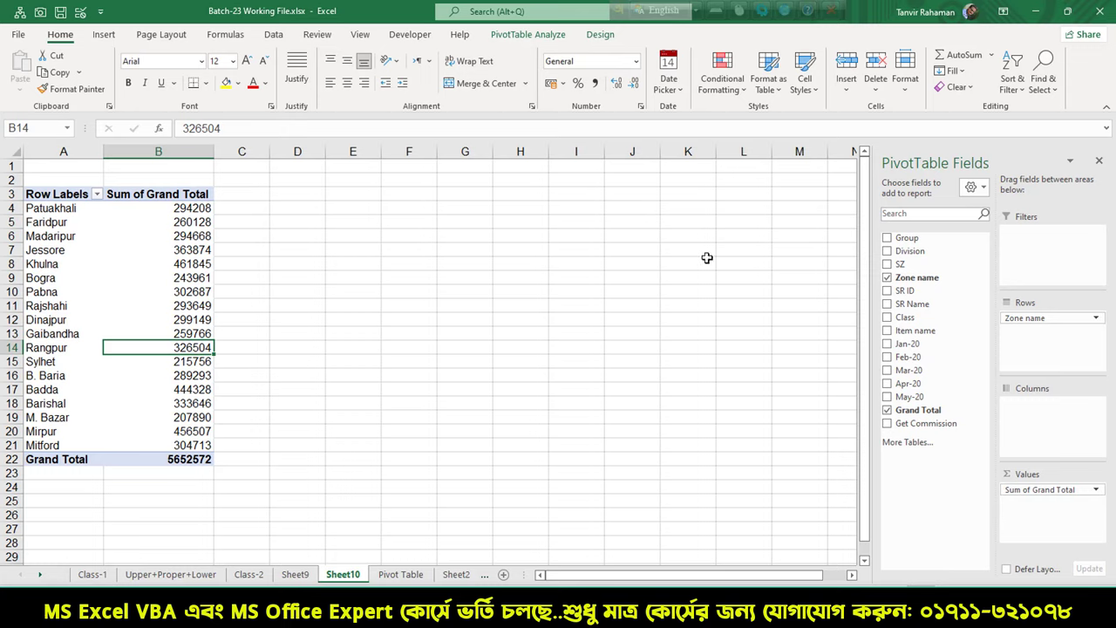
click(392, 578)
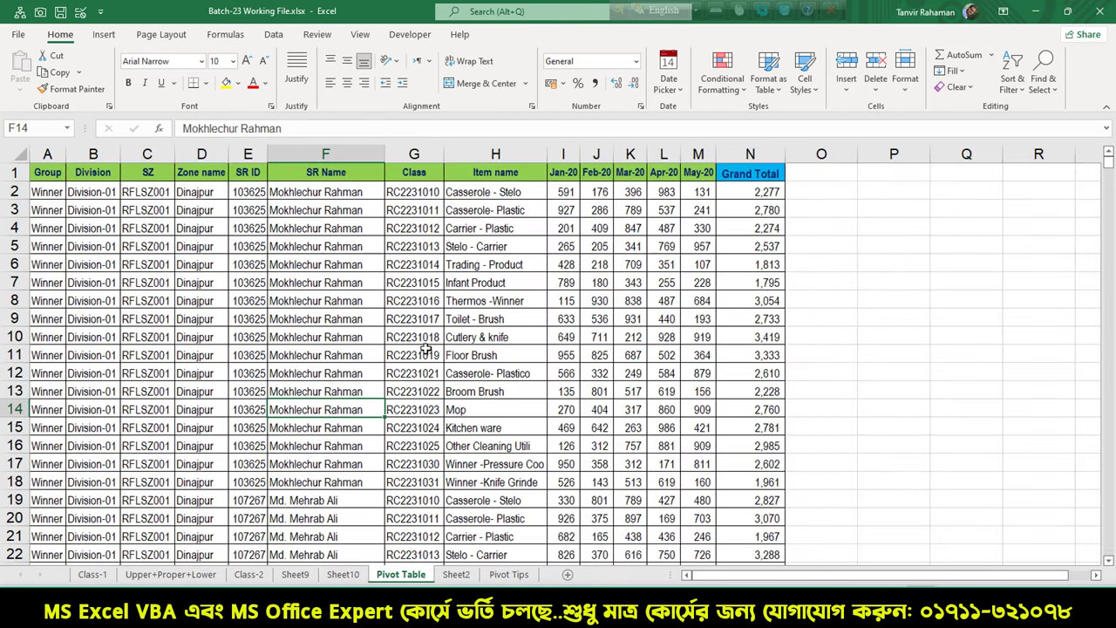
click(343, 574)
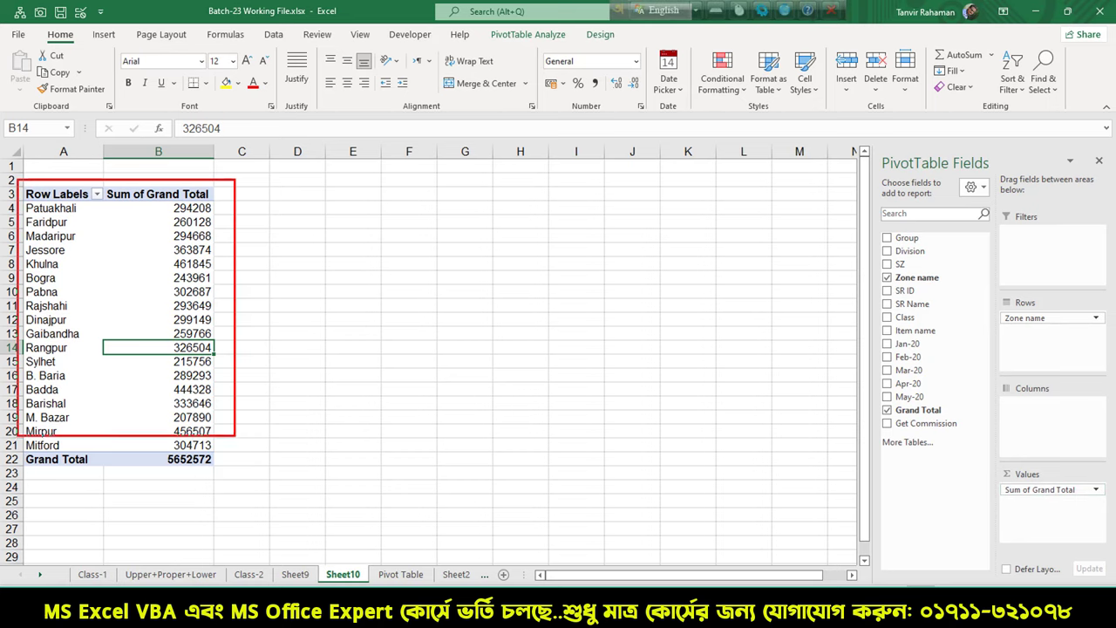
mouse_move(14, 179)
mouse_down()
mouse_move(238, 469)
mouse_move(342, 530)
mouse_up()
key(Escape)
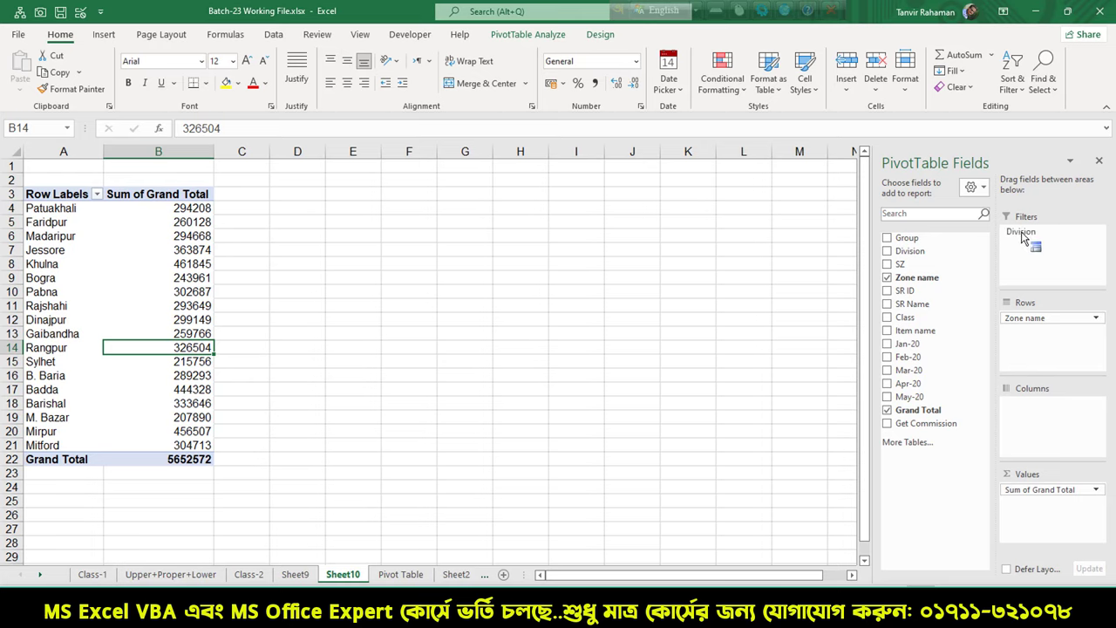
drag(918, 253, 1020, 247)
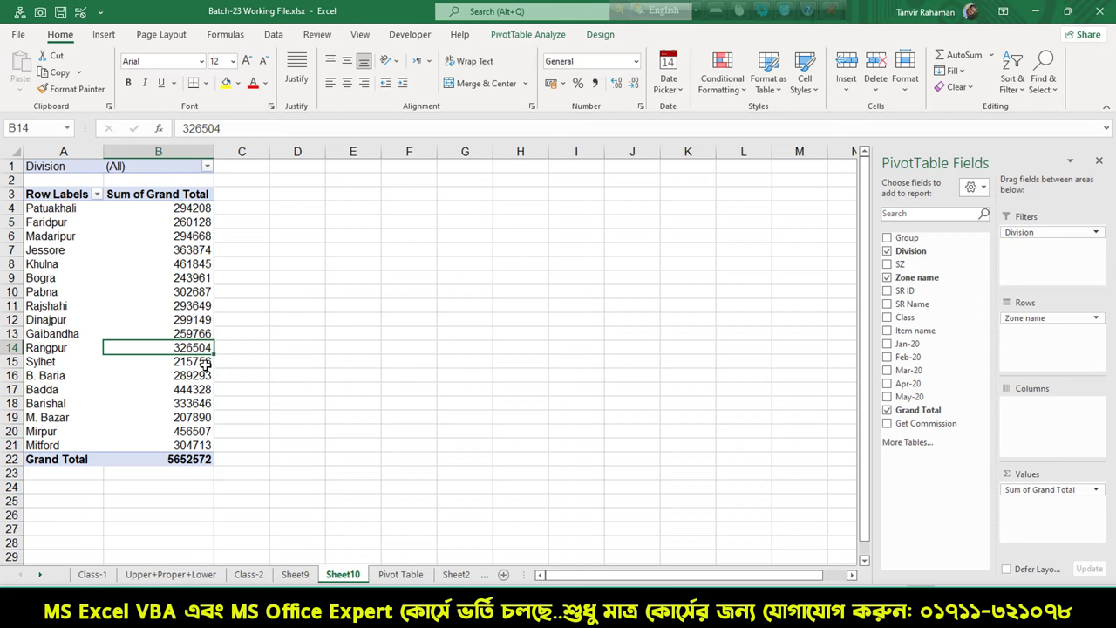
click(207, 166)
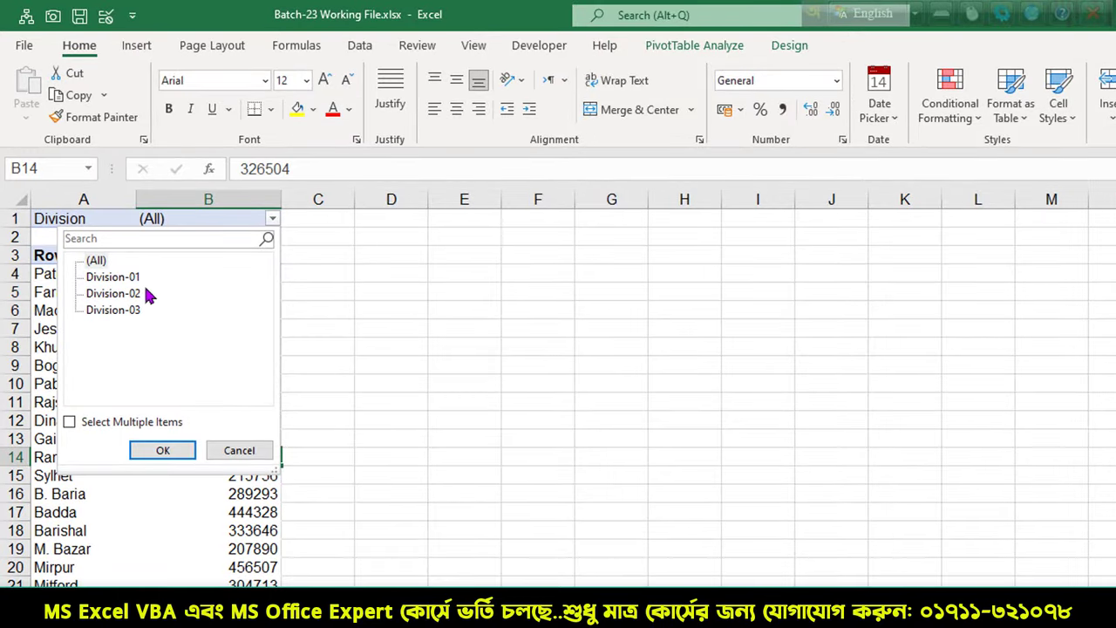
click(588, 355)
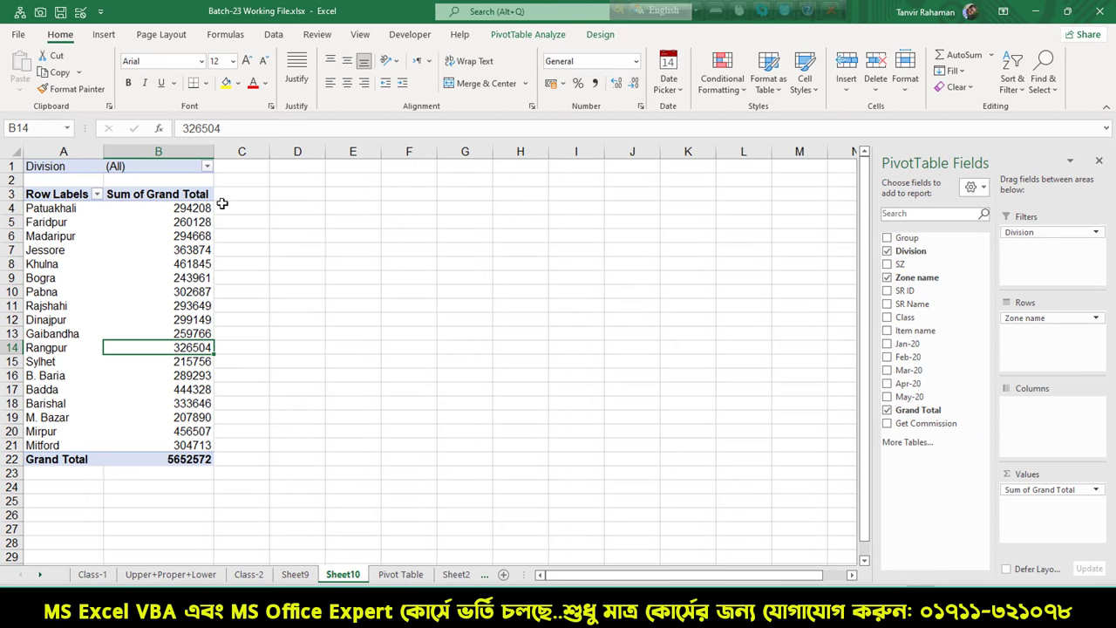
click(207, 165)
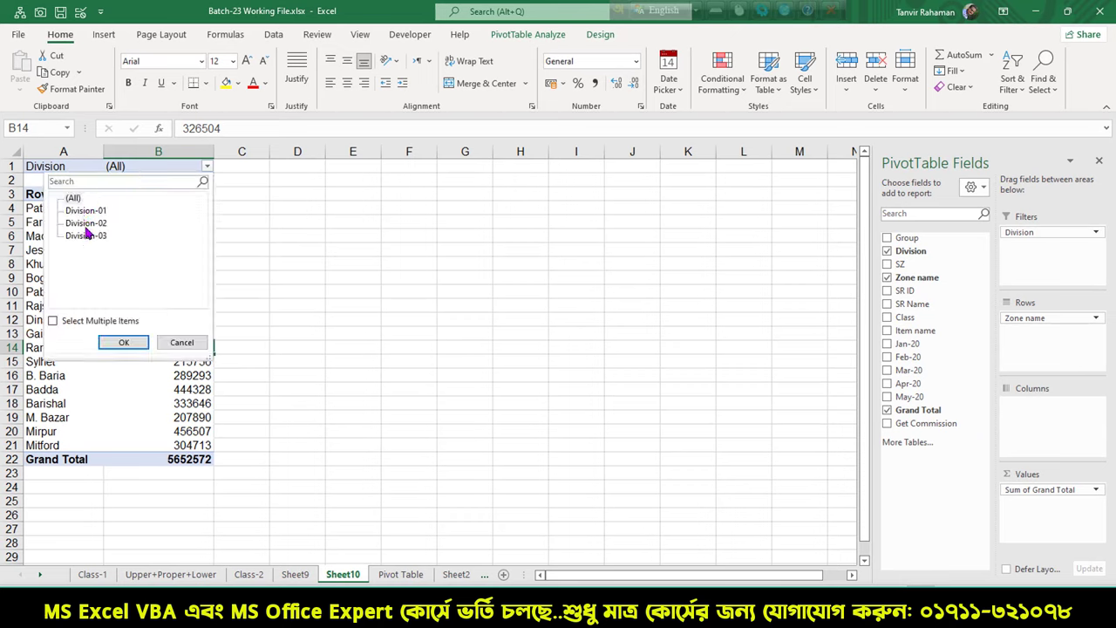
click(324, 261)
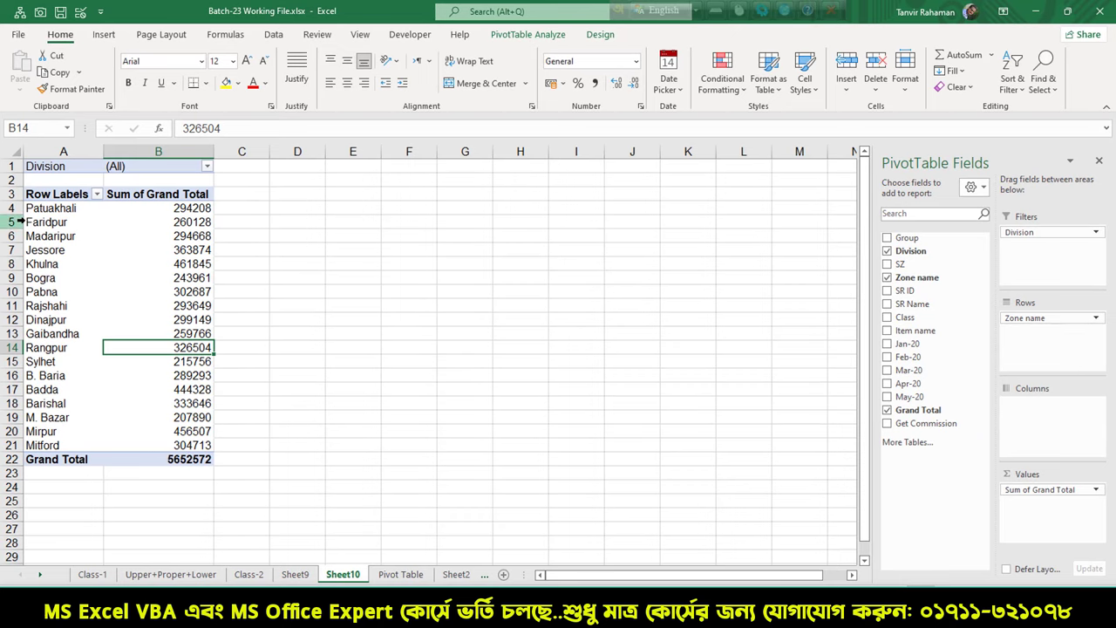
drag(51, 210, 50, 431)
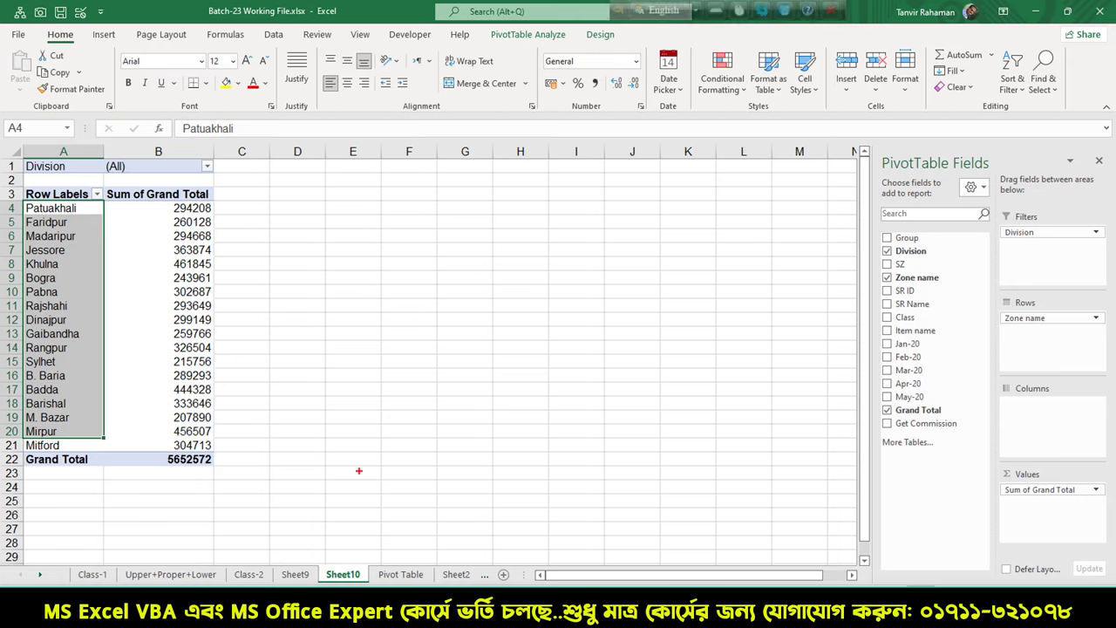
drag(367, 581, 480, 586)
drag(358, 558, 382, 498)
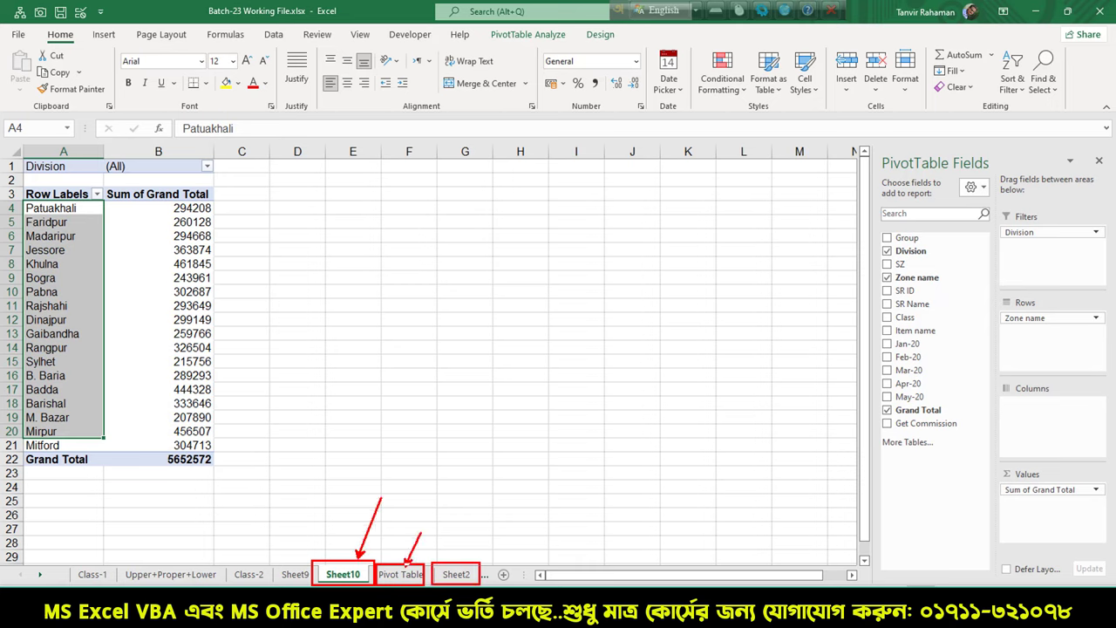
drag(422, 533, 436, 505)
drag(454, 562, 487, 503)
click(206, 166)
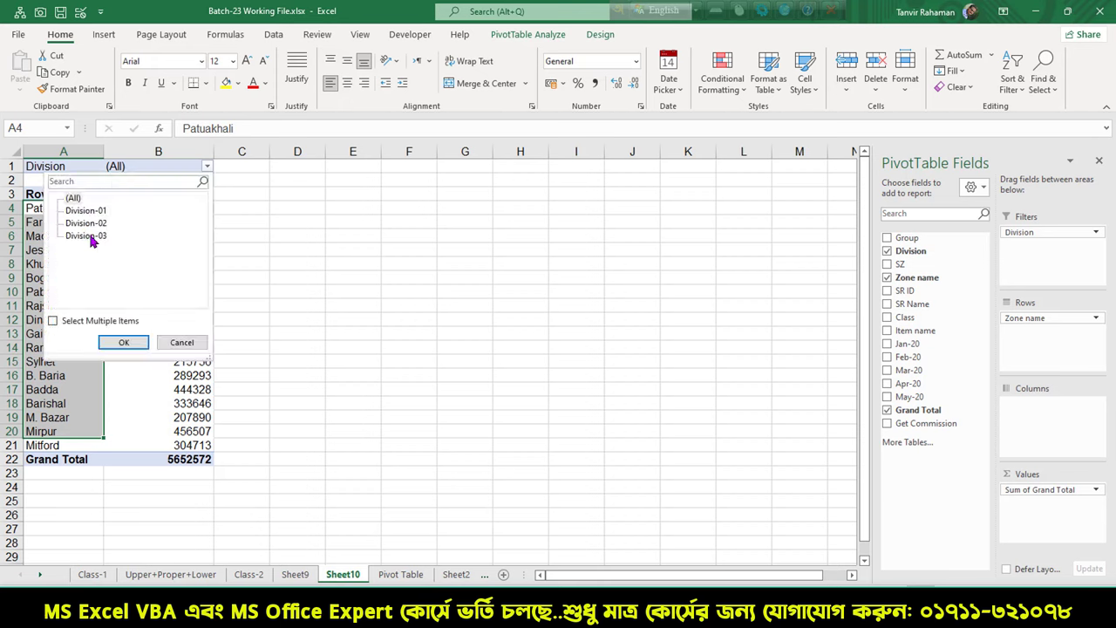
click(336, 270)
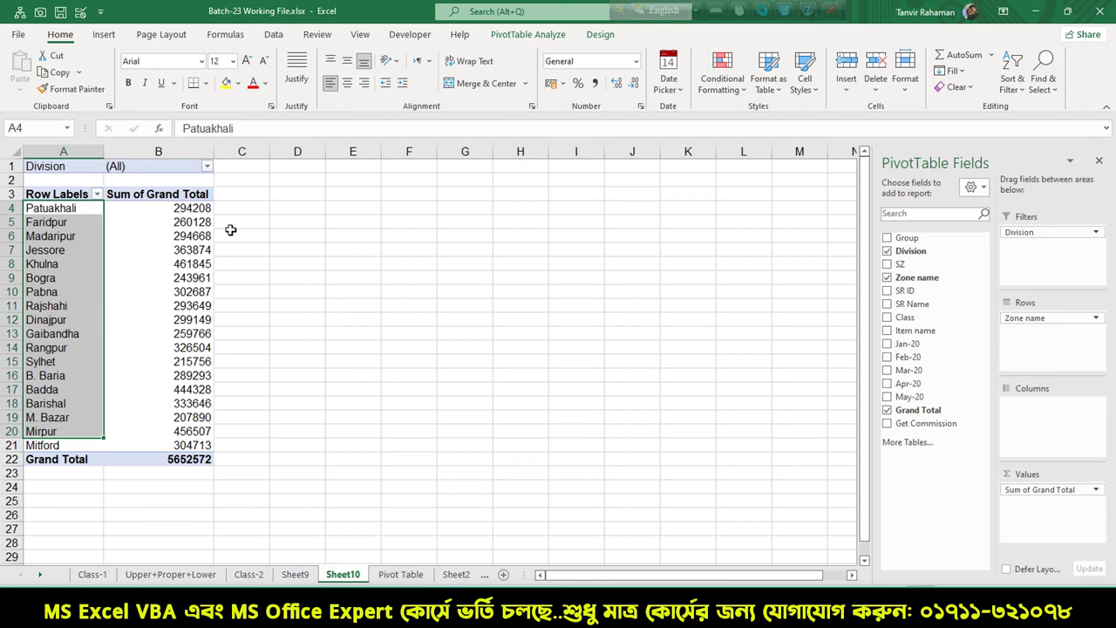
click(181, 222)
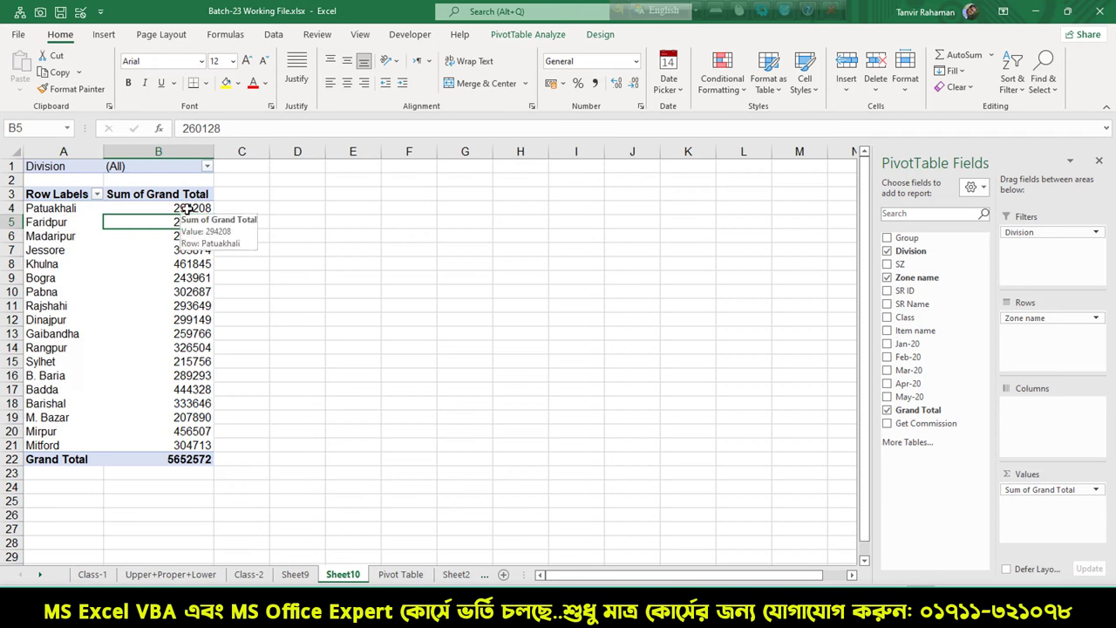
Step: Run Show Report Filter Pages on the Division filter to create one pivot sheet per division
click(180, 209)
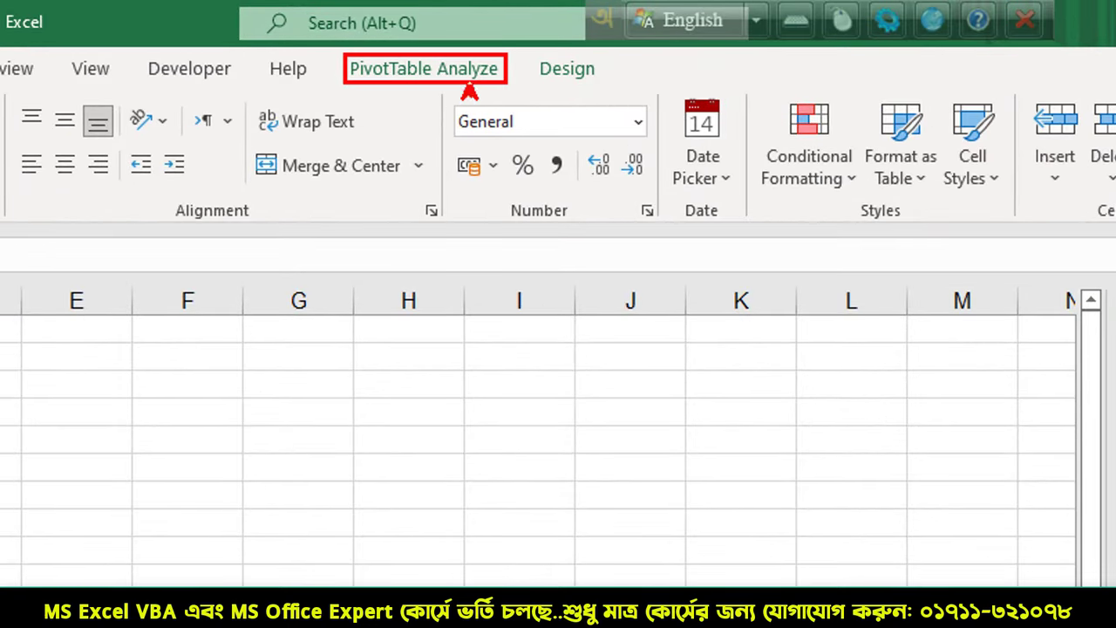
click(427, 73)
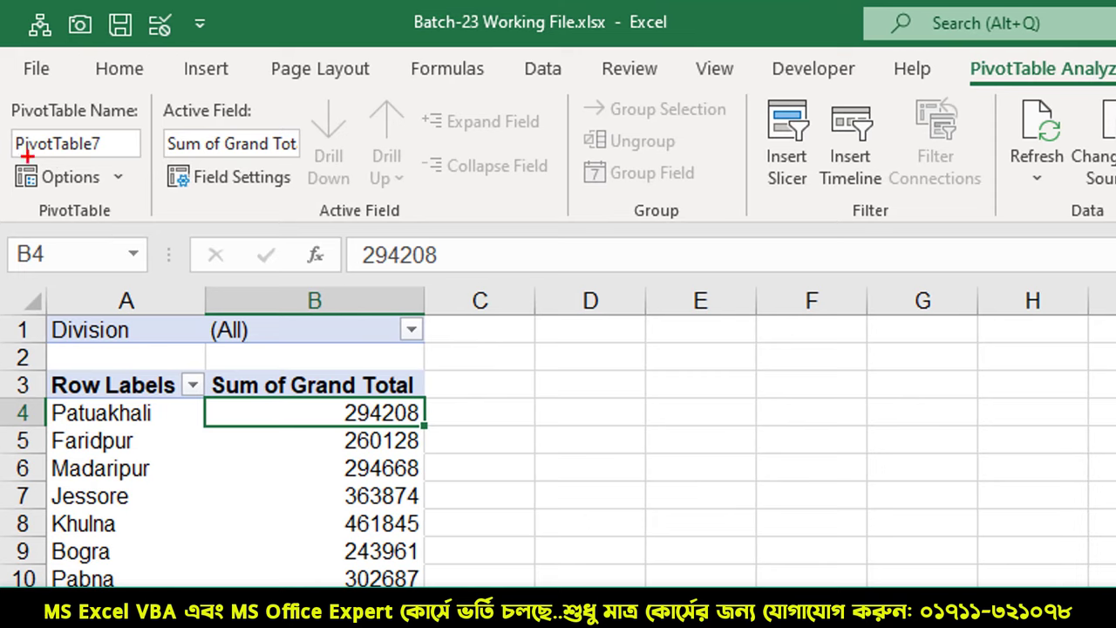
click(121, 180)
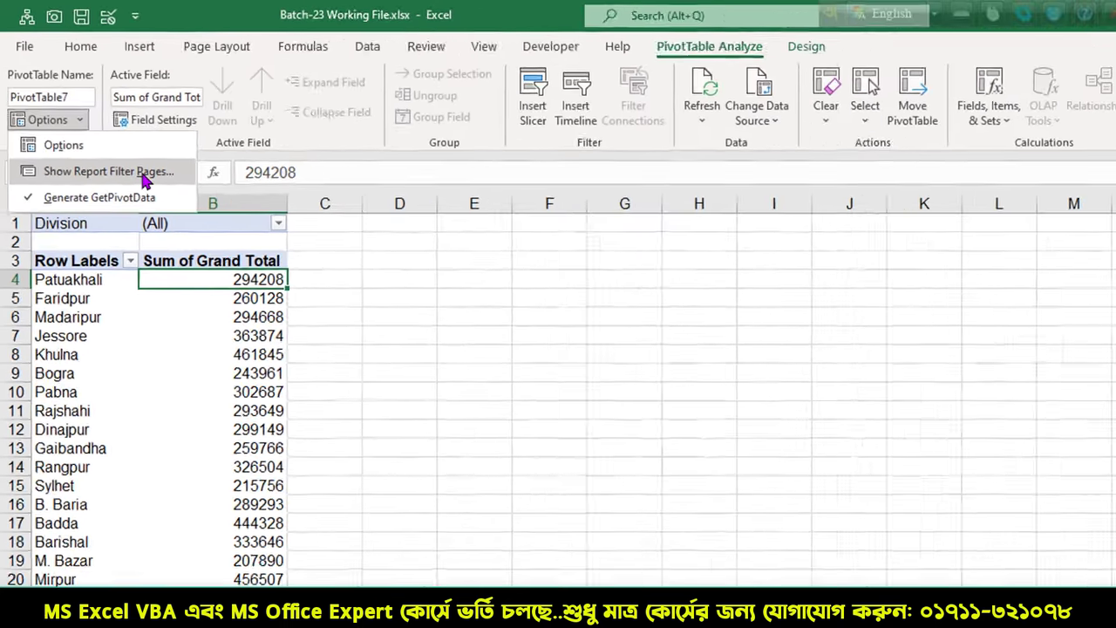
click(144, 180)
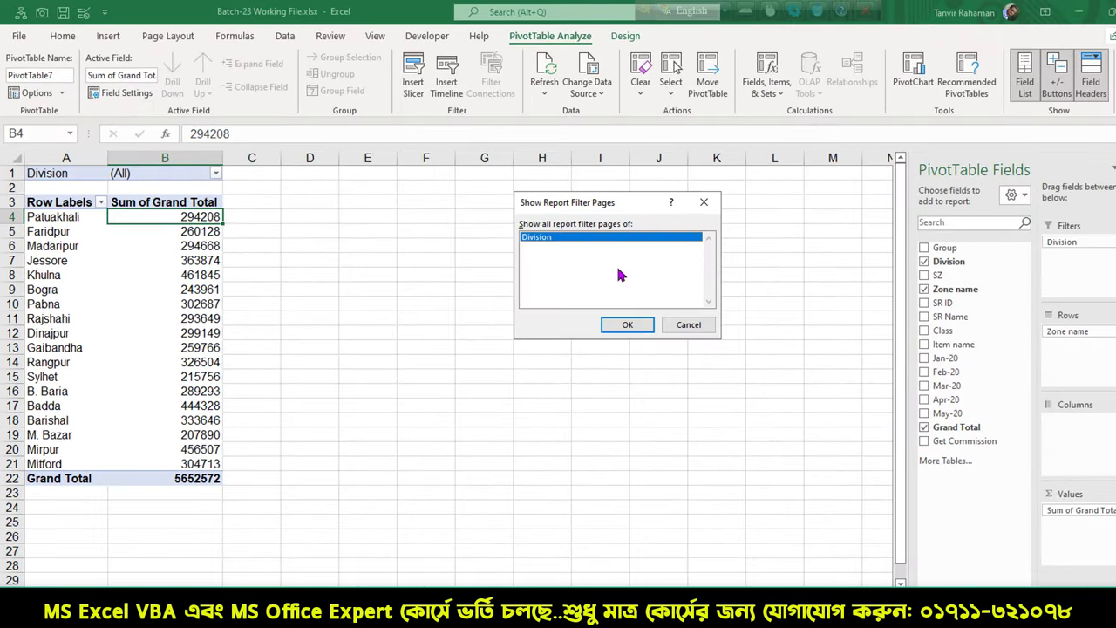
drag(598, 207, 334, 207)
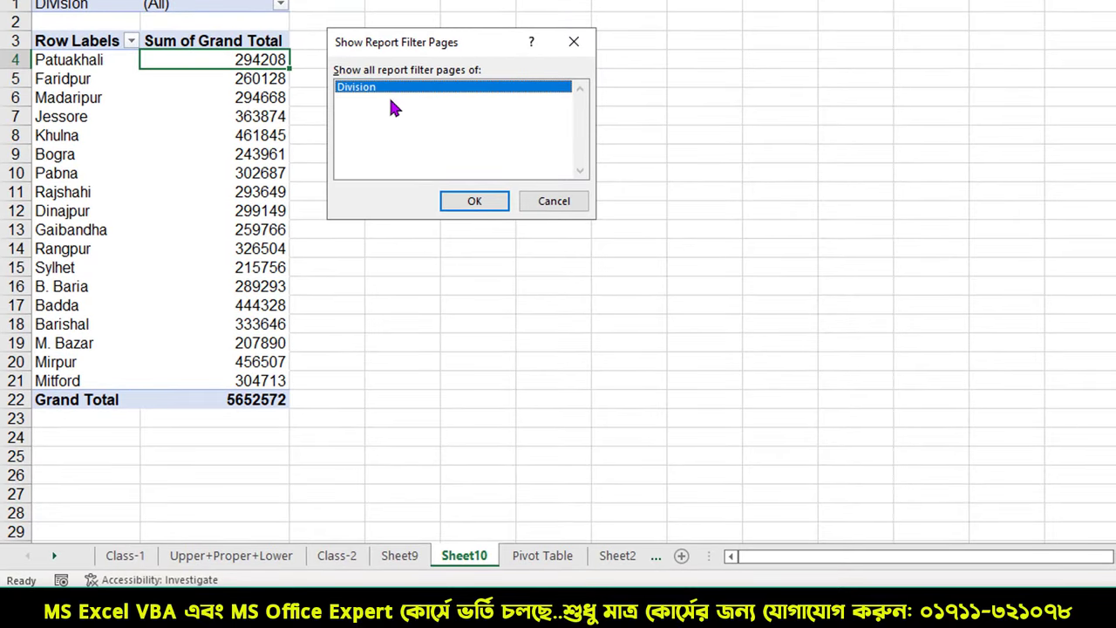
click(457, 203)
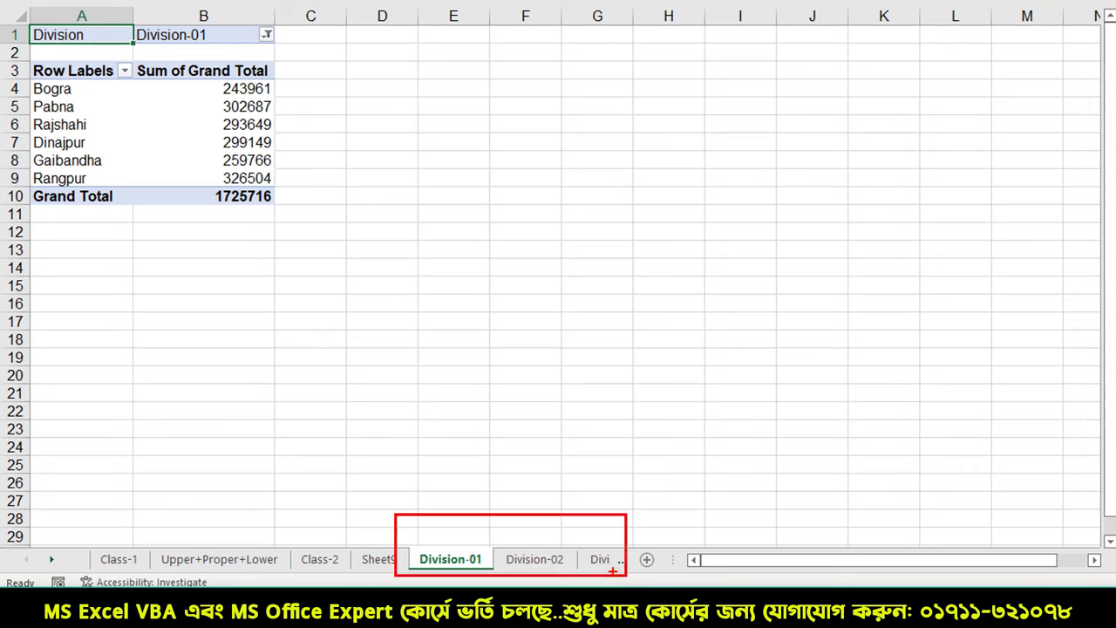
Step: Look through the Division-02 and Division-03 sheets, then return to the Sheet10 pivot
text(`)
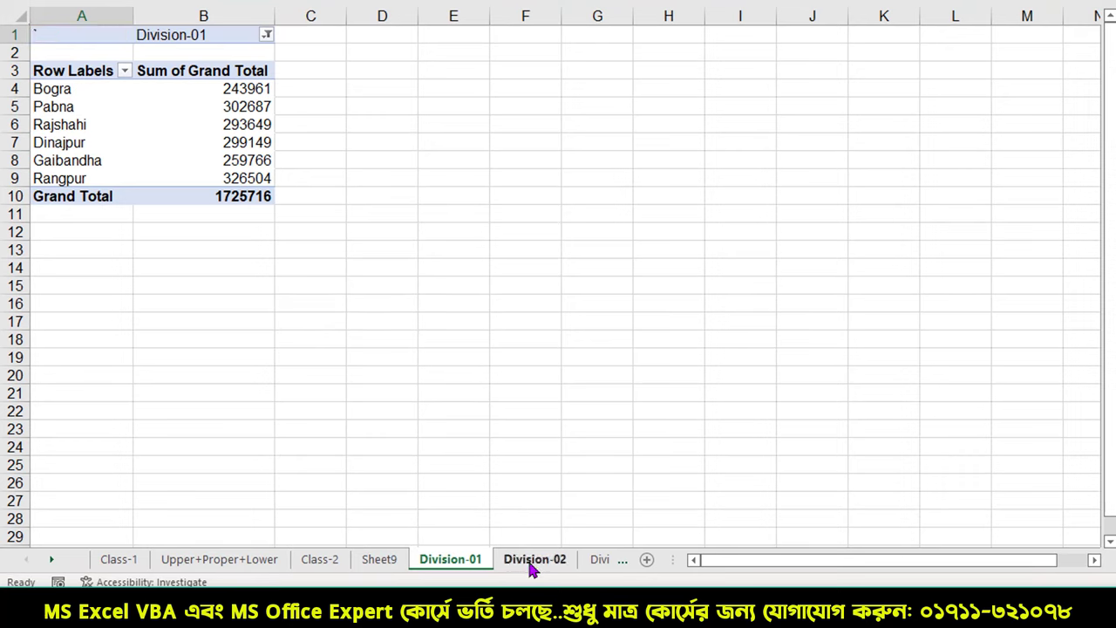
click(532, 565)
click(592, 566)
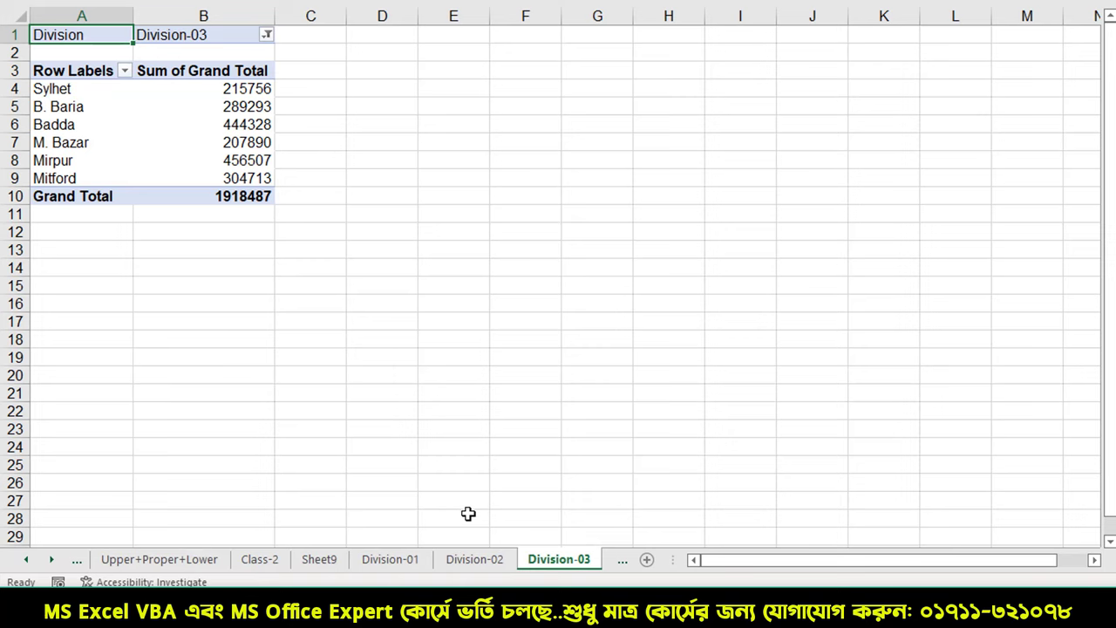
mouse_move(28, 42)
mouse_down()
mouse_move(272, 218)
mouse_move(299, 272)
mouse_up()
key(Escape)
key(ctrl+Page_Down)
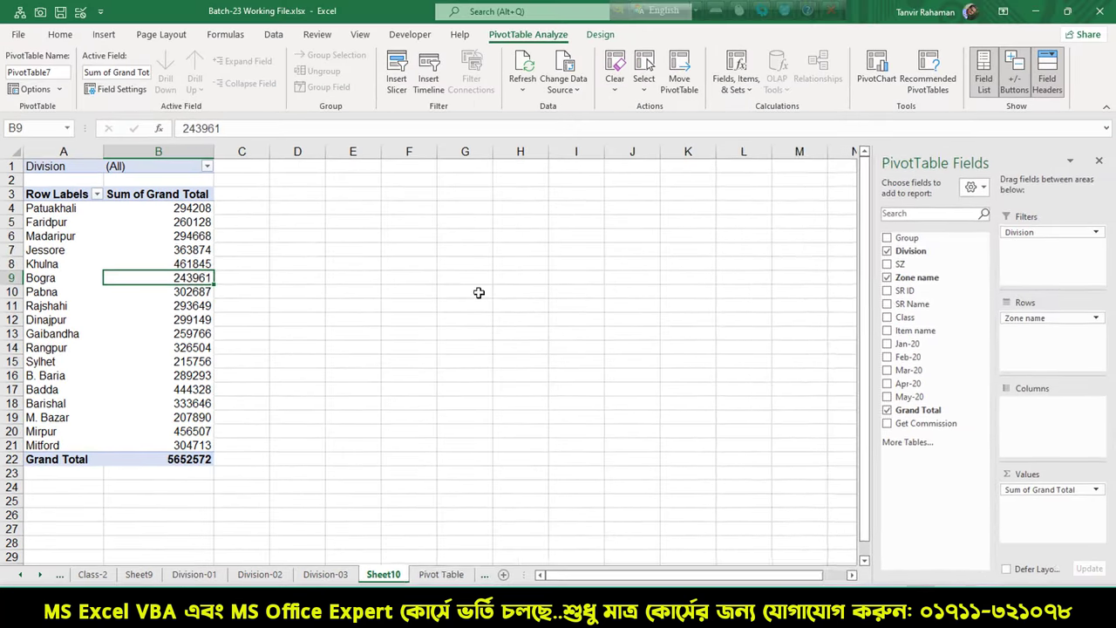
key(Up)
key(Up)
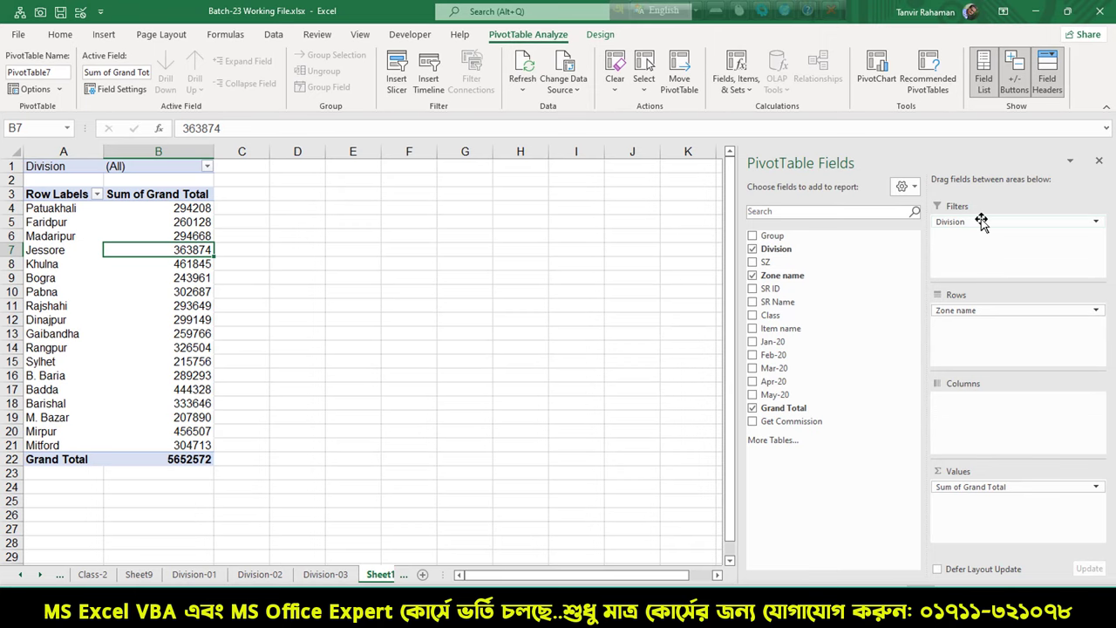
Step: Drag Division out of Filters and uncheck Zone name, leaving only the 5652572 total
drag(980, 220, 877, 270)
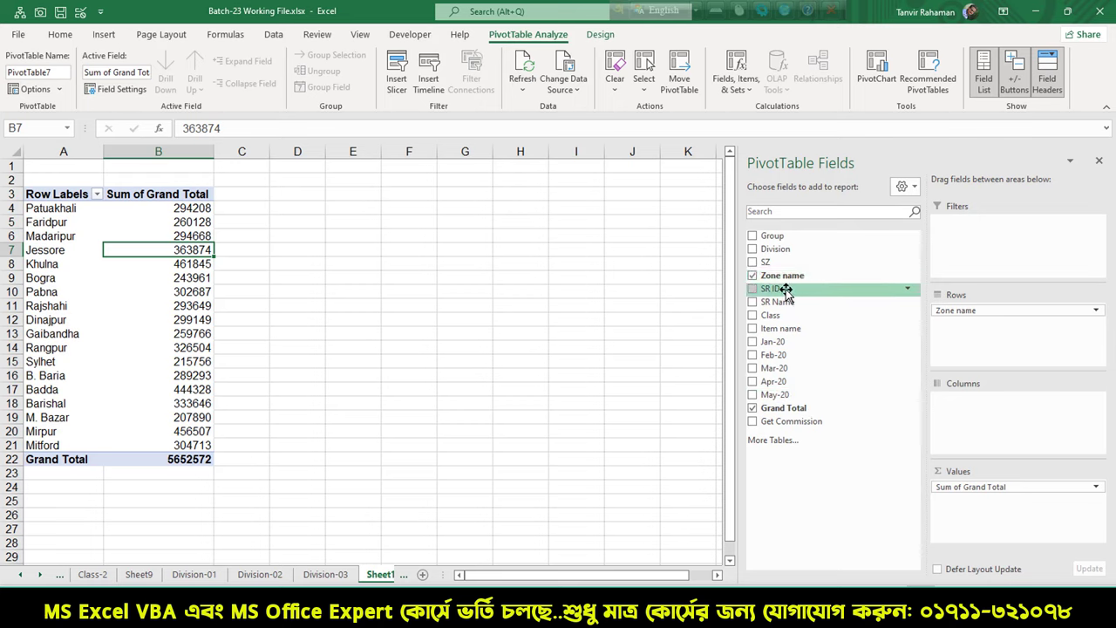
click(754, 276)
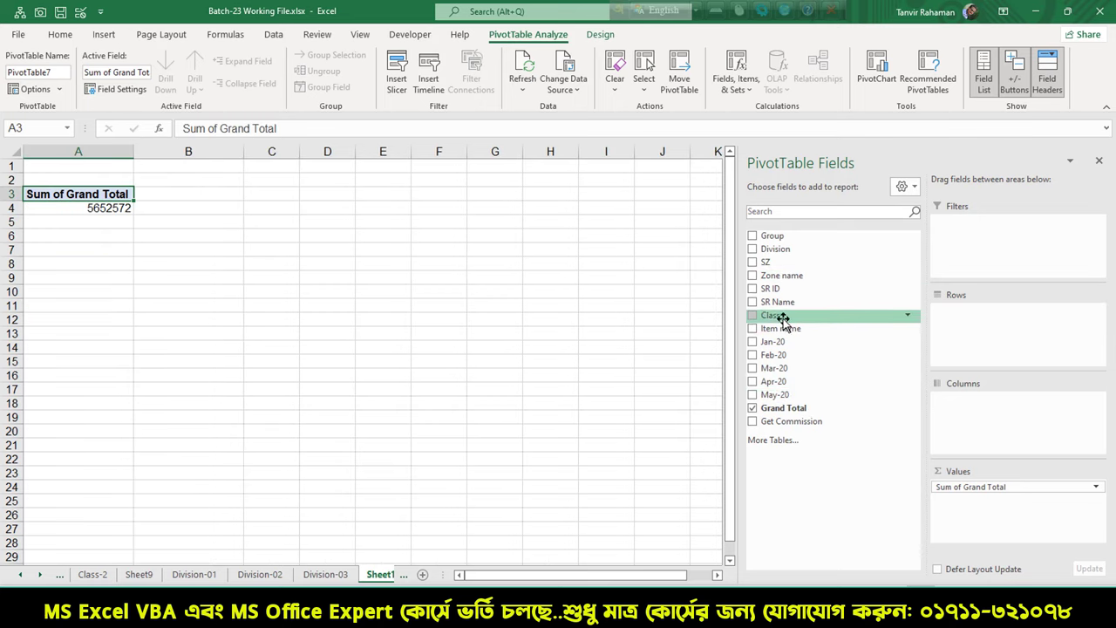
Step: Place SR Name in Rows and Zone name in Filters, leaving the zone filter at (All)
drag(768, 302, 957, 322)
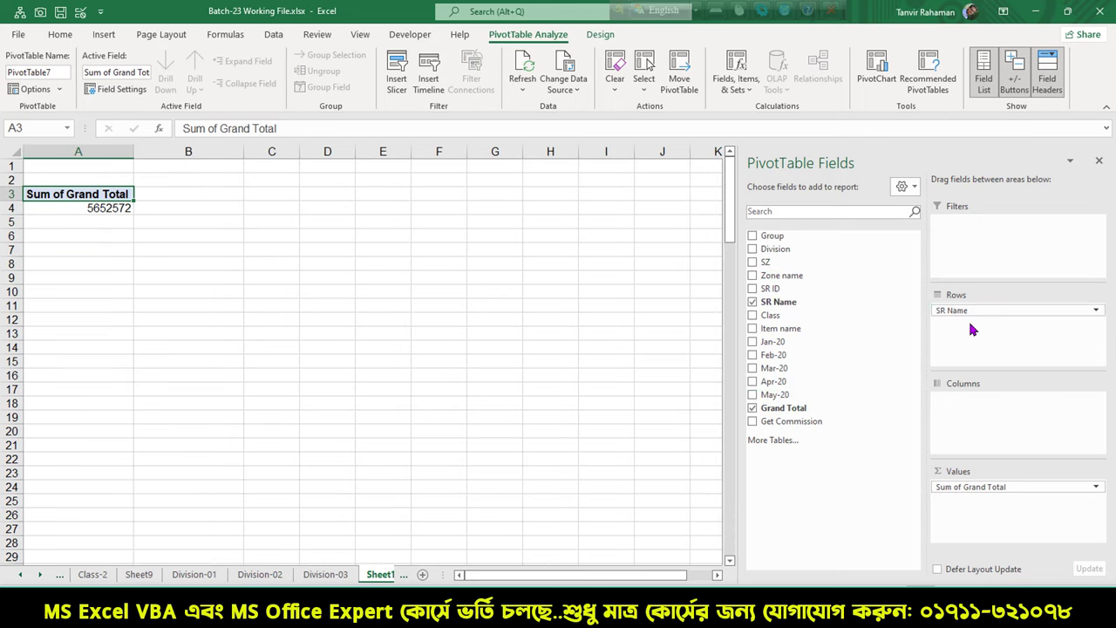
drag(789, 280, 1051, 229)
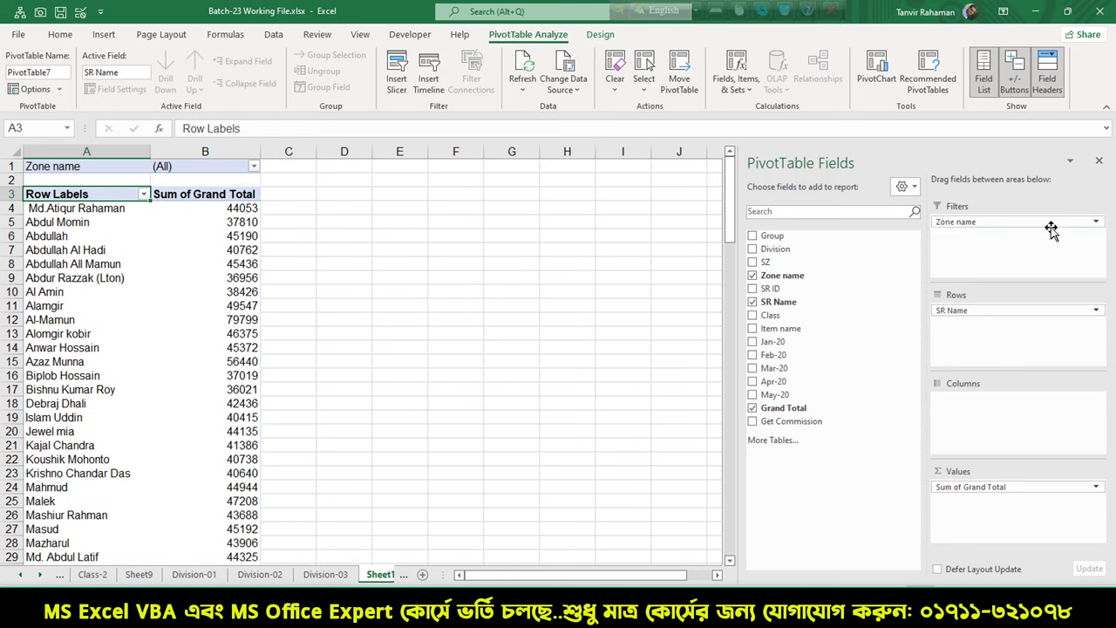
click(253, 166)
mouse_move(250, 217)
mouse_down()
mouse_move(256, 280)
mouse_move(248, 210)
mouse_up()
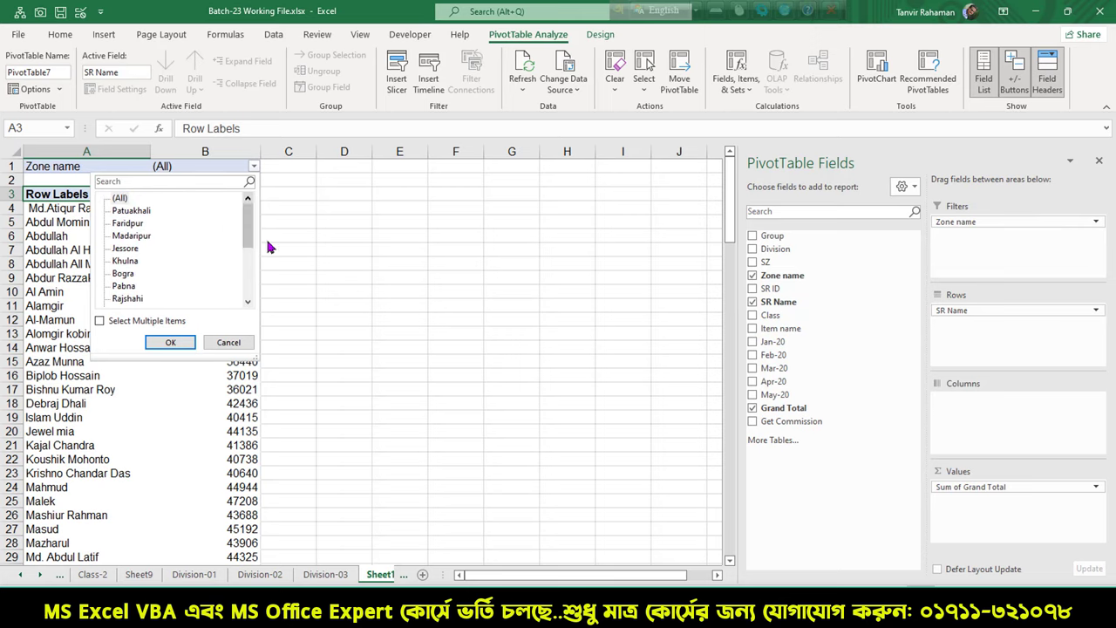
click(55, 300)
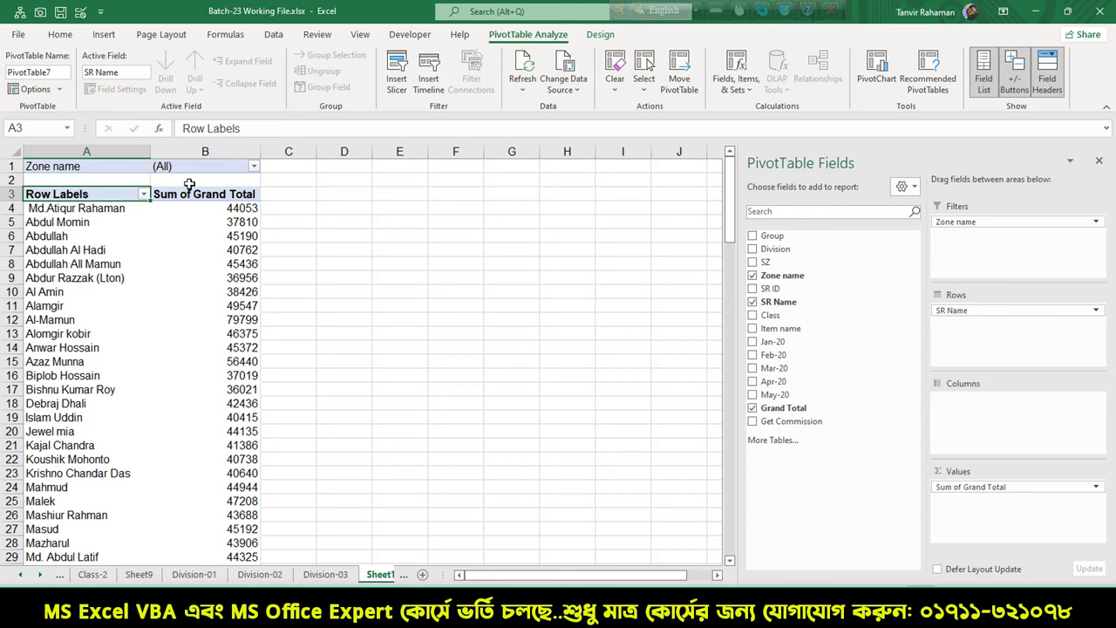
click(205, 235)
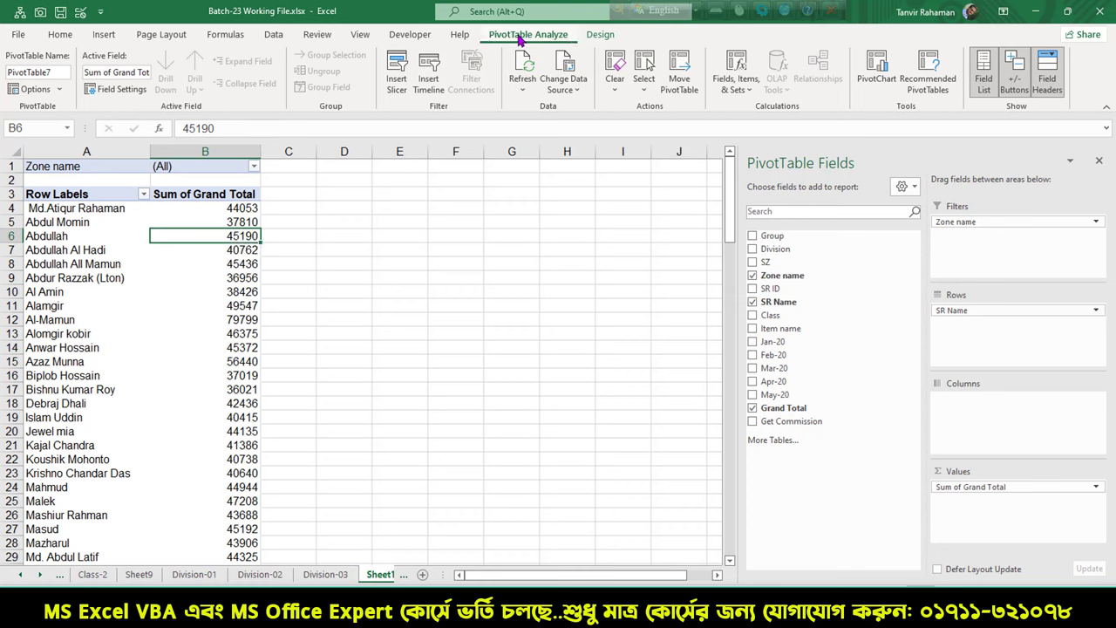
Step: Generate one SR pivot sheet per zone with Show Report Filter Pages
click(59, 88)
click(72, 127)
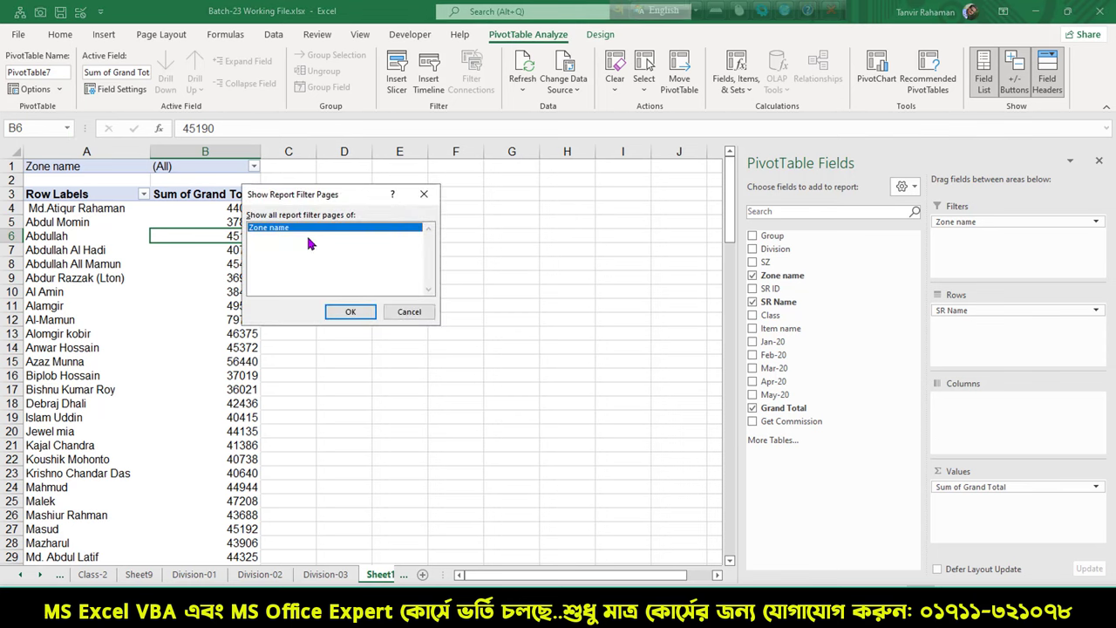
click(351, 311)
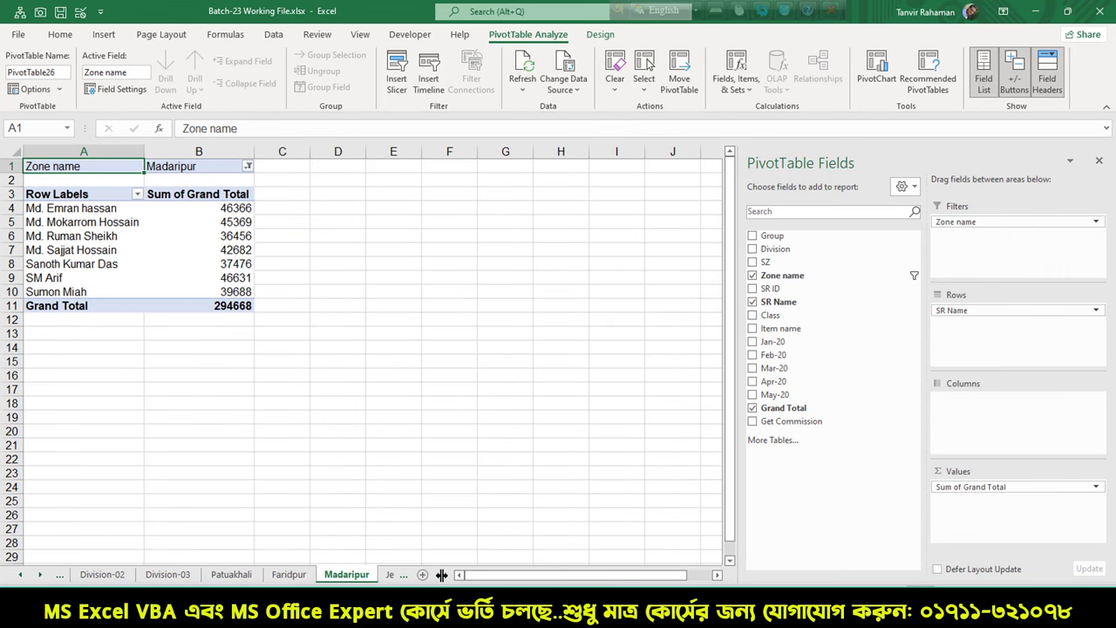
Step: Browse the Jessore, Khulna and Bogra zone sheets
drag(443, 574, 633, 574)
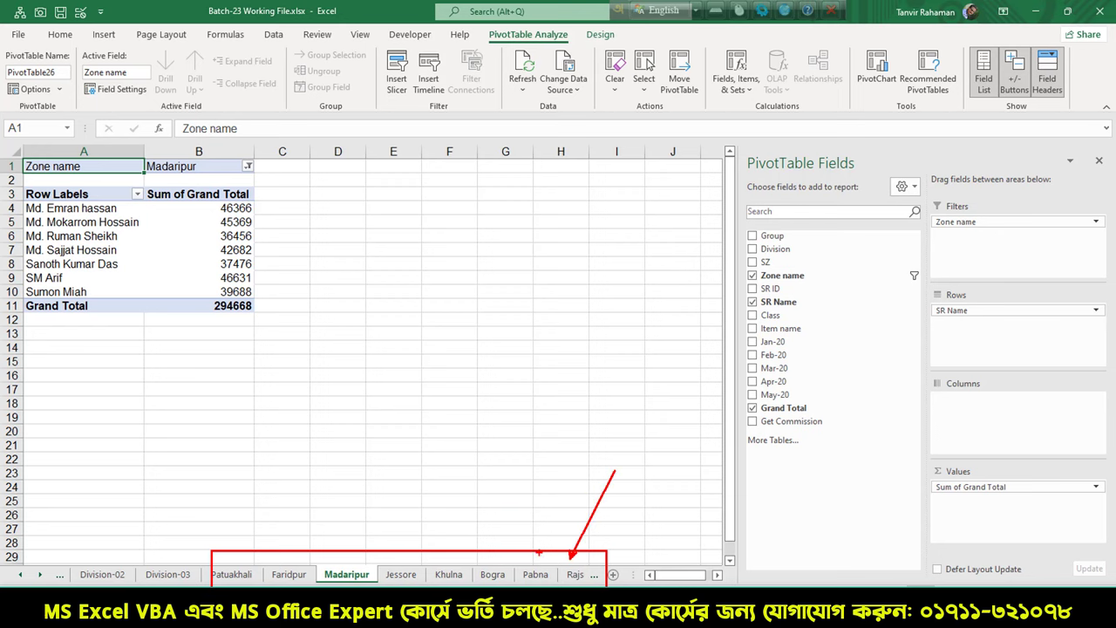
click(401, 575)
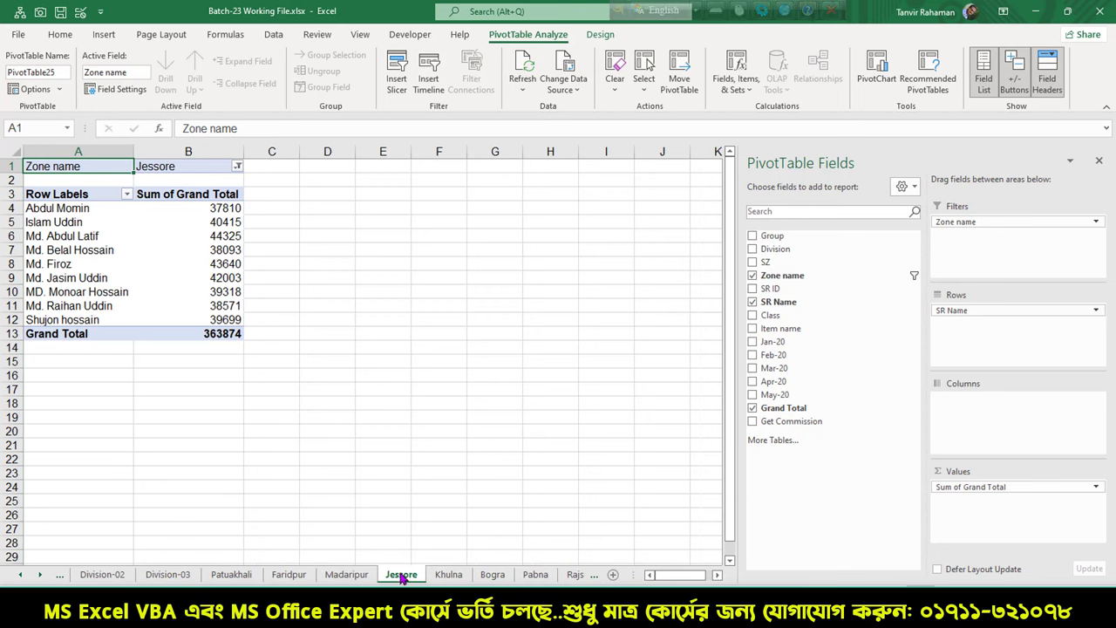
click(448, 575)
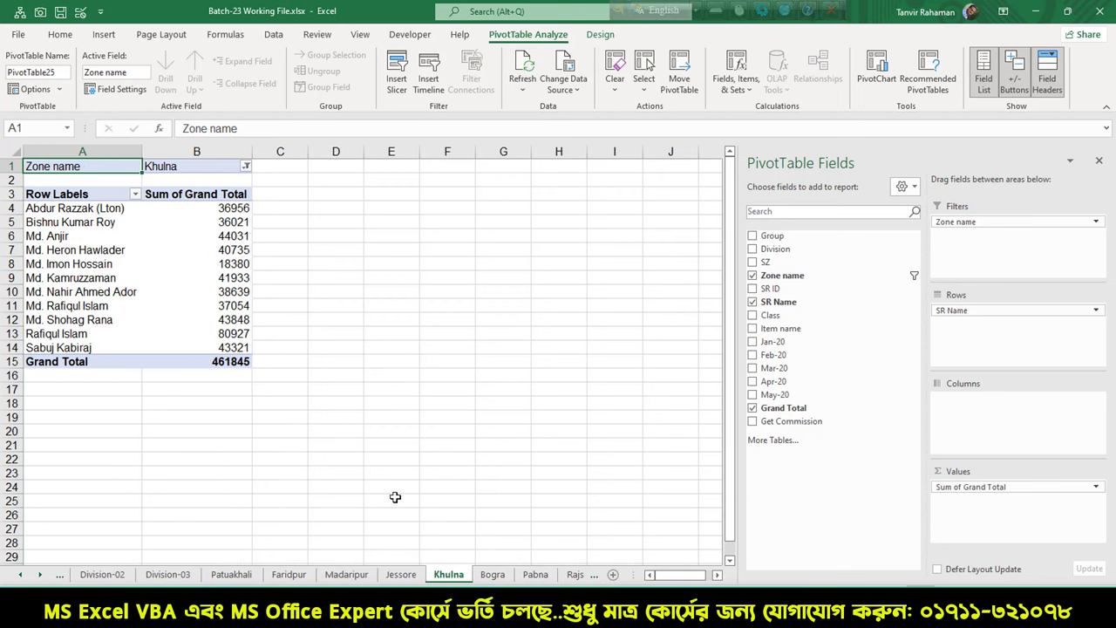
click(493, 575)
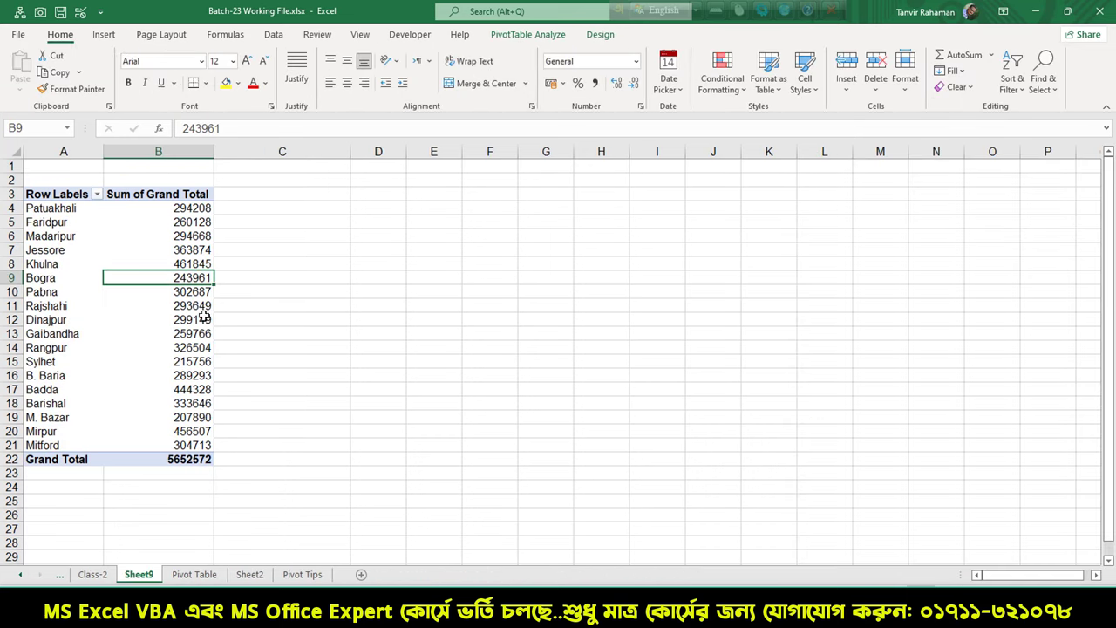
Step: Turn on the zone pivot's Field List and select Faridpur's Grand Total in B5
click(551, 35)
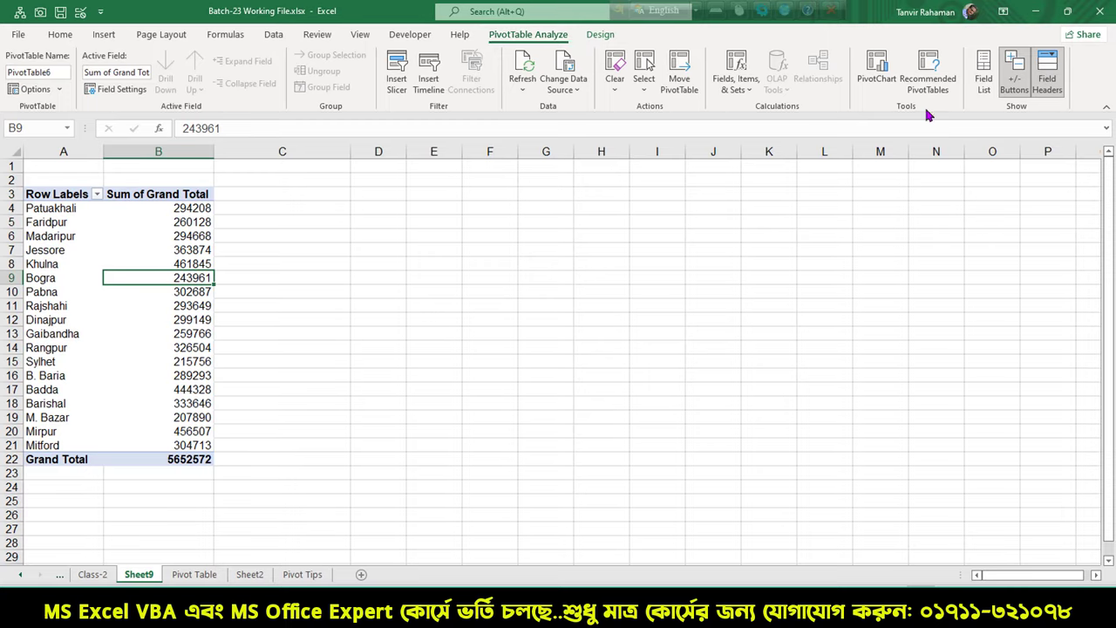
click(1029, 74)
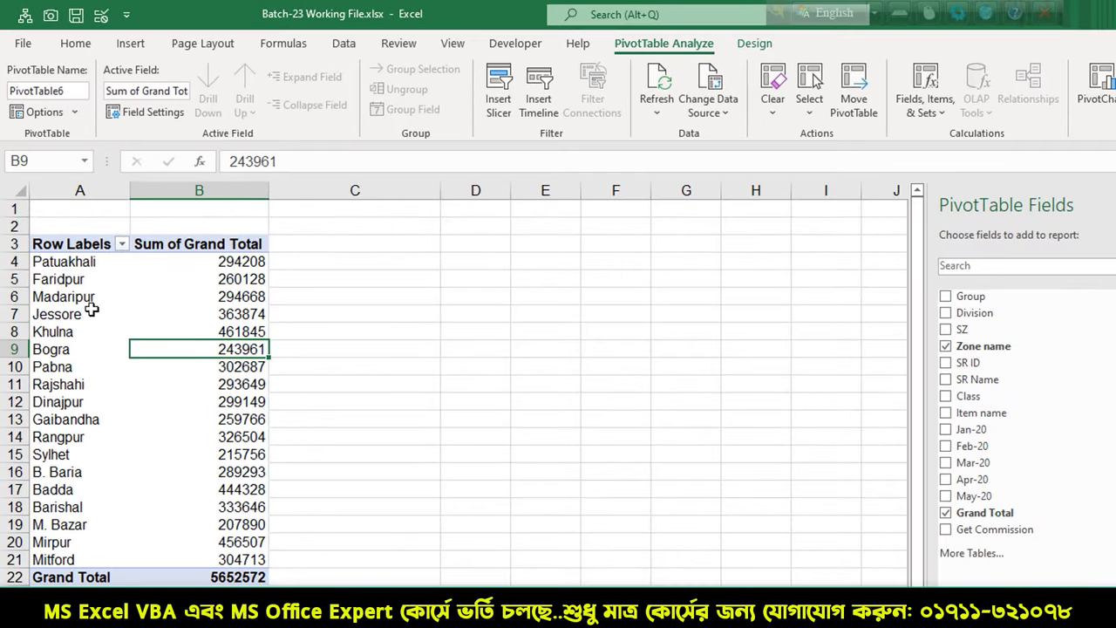
click(233, 280)
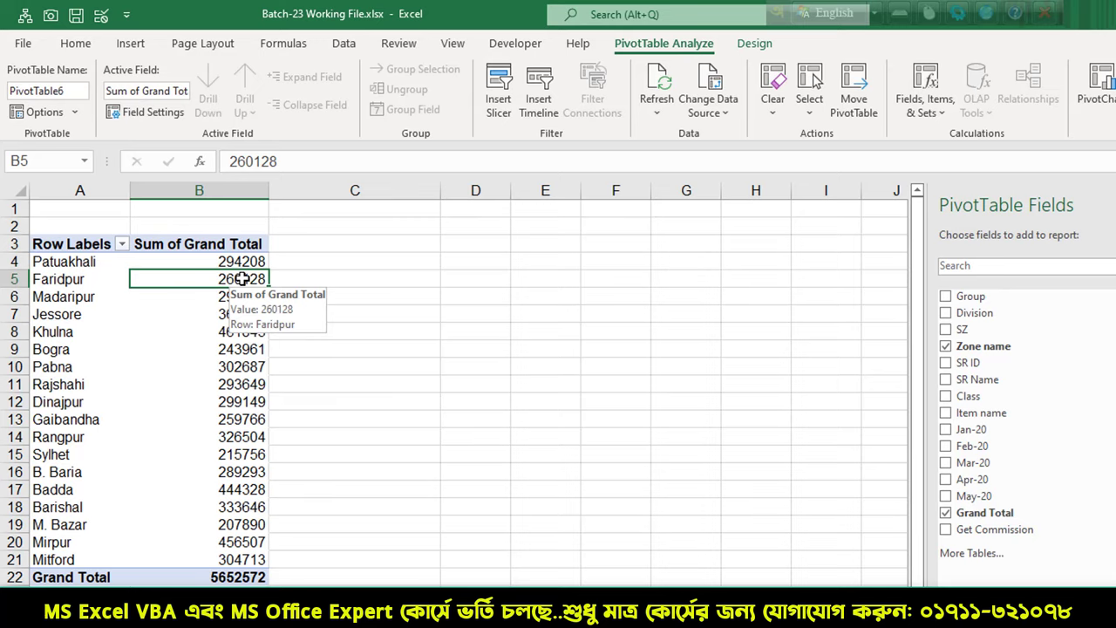
Step: Drill into Faridpur's total to create Sheet32, then return to Sheet9 and select Khulna's total
double_click(242, 278)
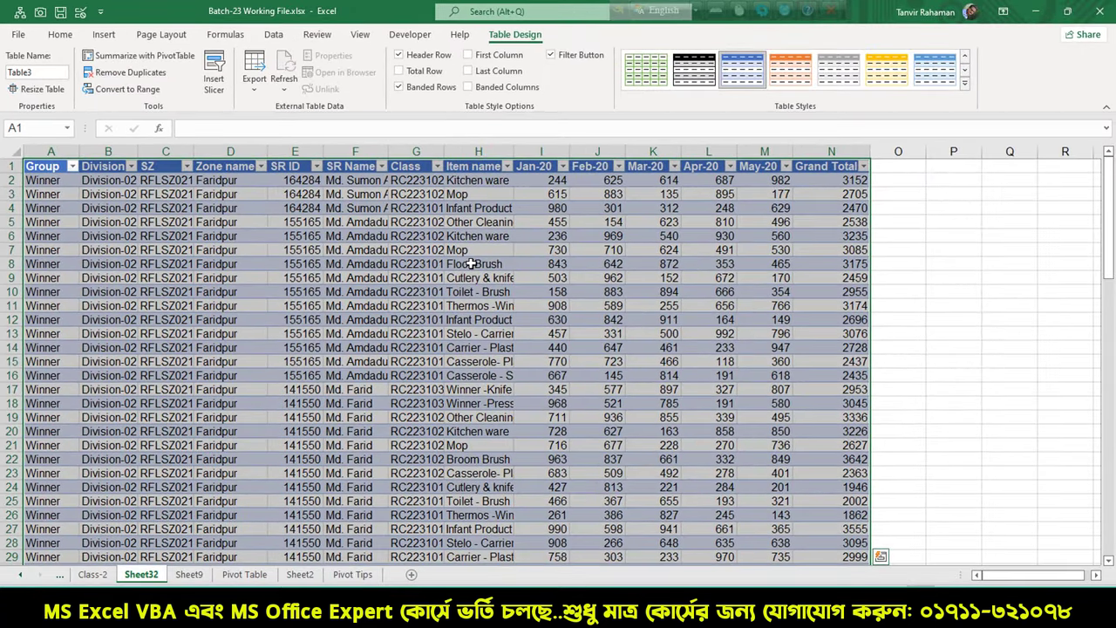
click(471, 263)
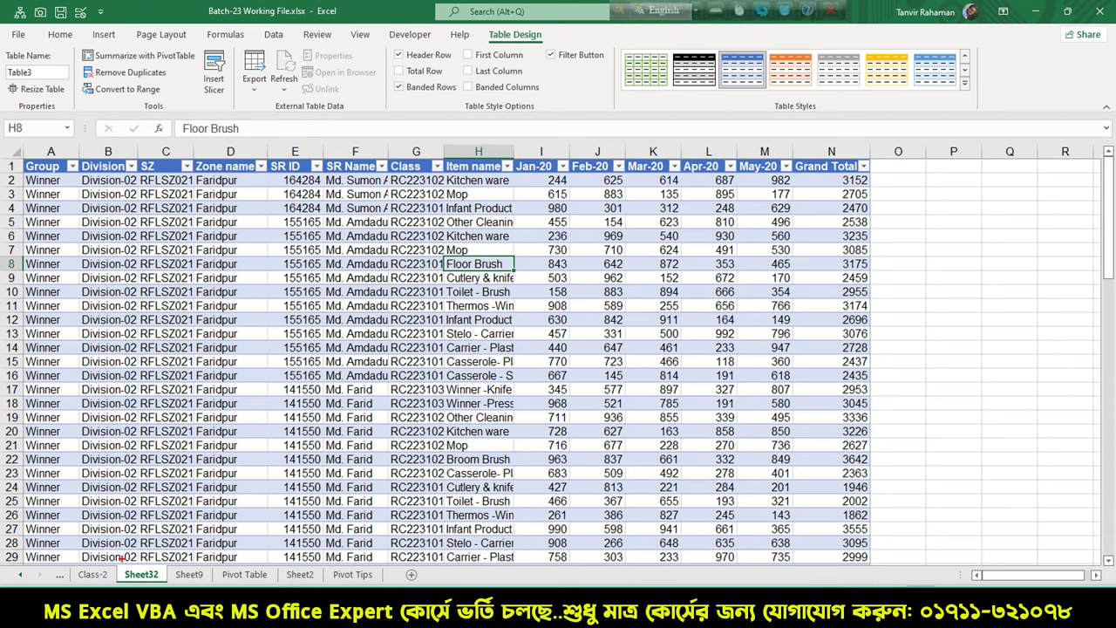
drag(108, 556, 170, 586)
drag(207, 495, 163, 554)
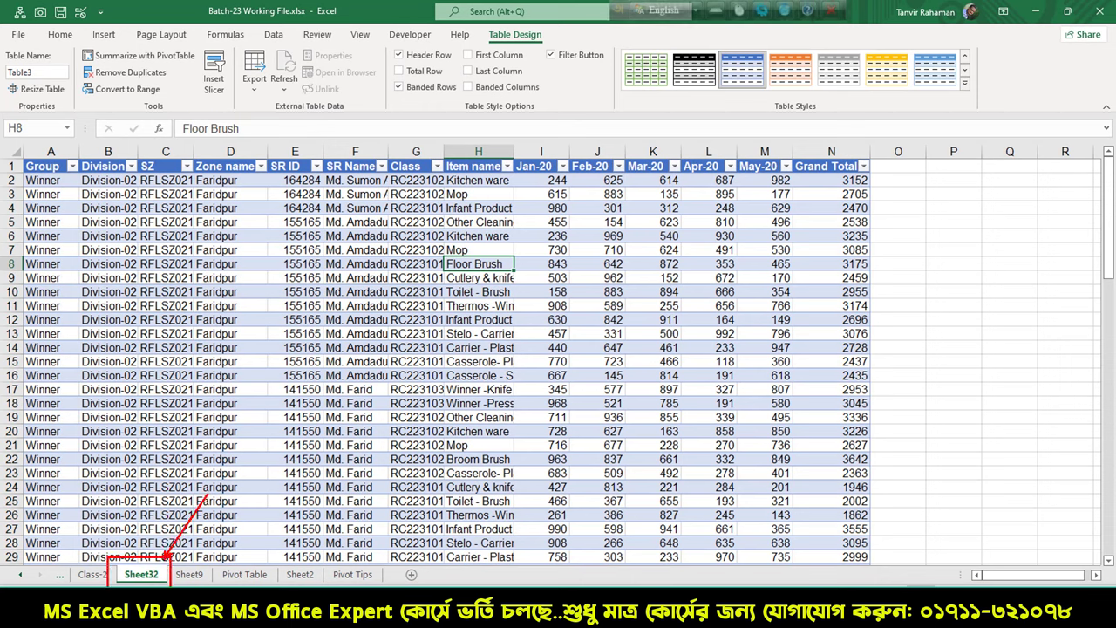
click(189, 575)
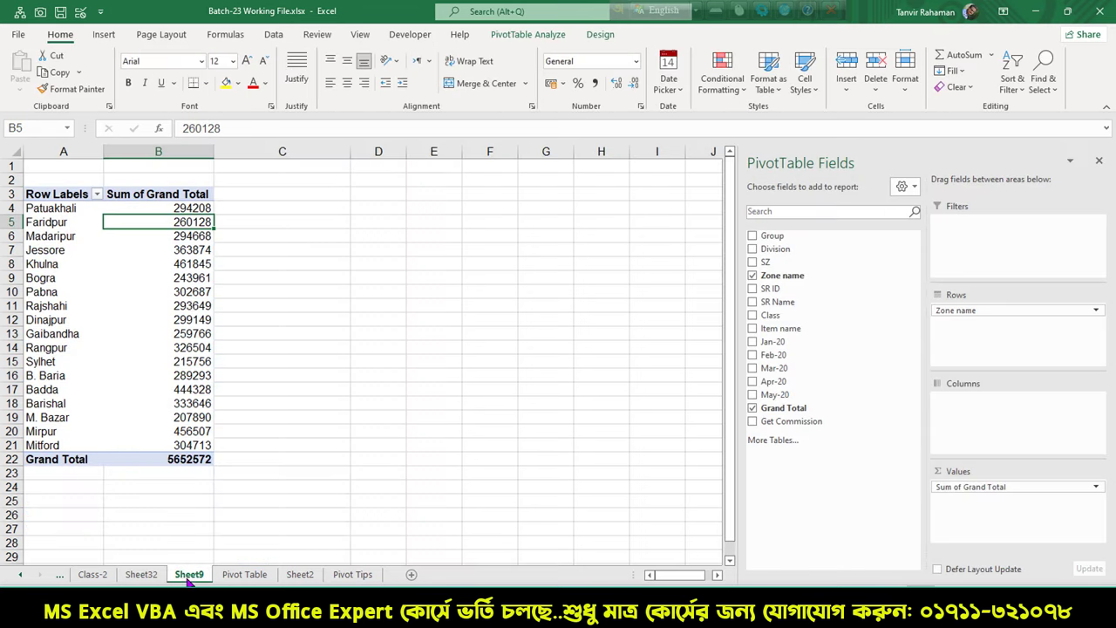
click(184, 270)
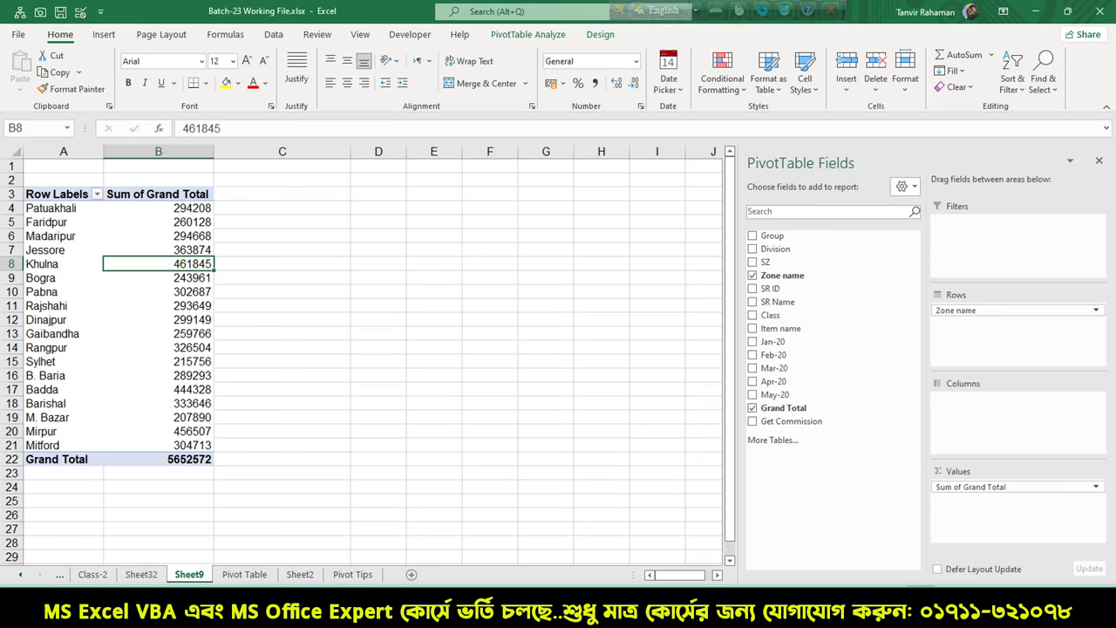
Step: Drill down on Khulna's Grand Total to list its detail rows on new Sheet33
double_click(192, 263)
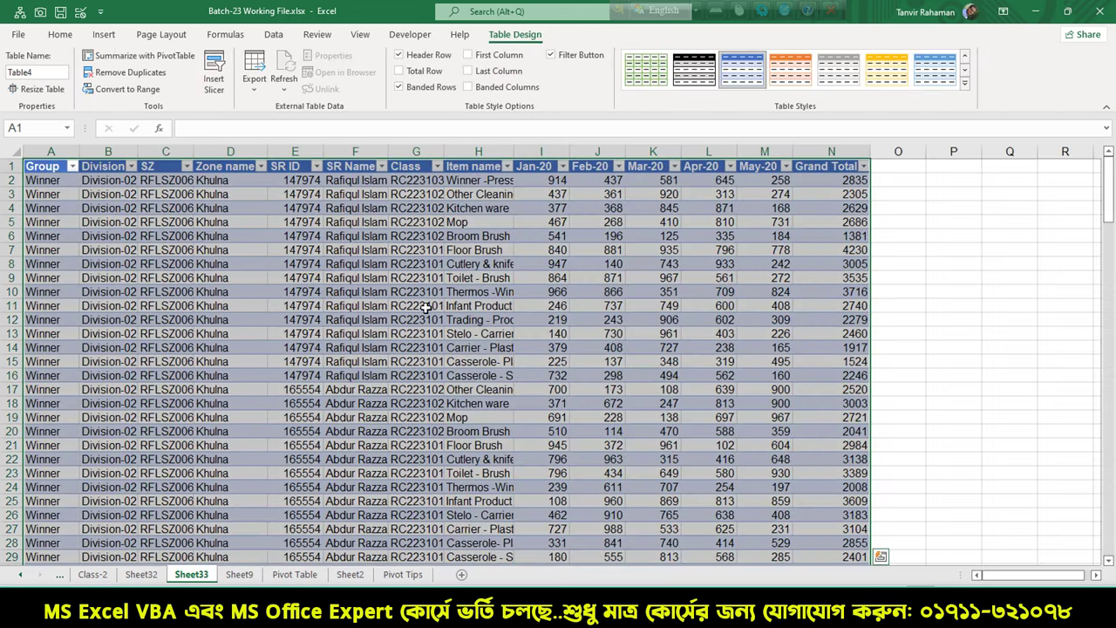
click(426, 310)
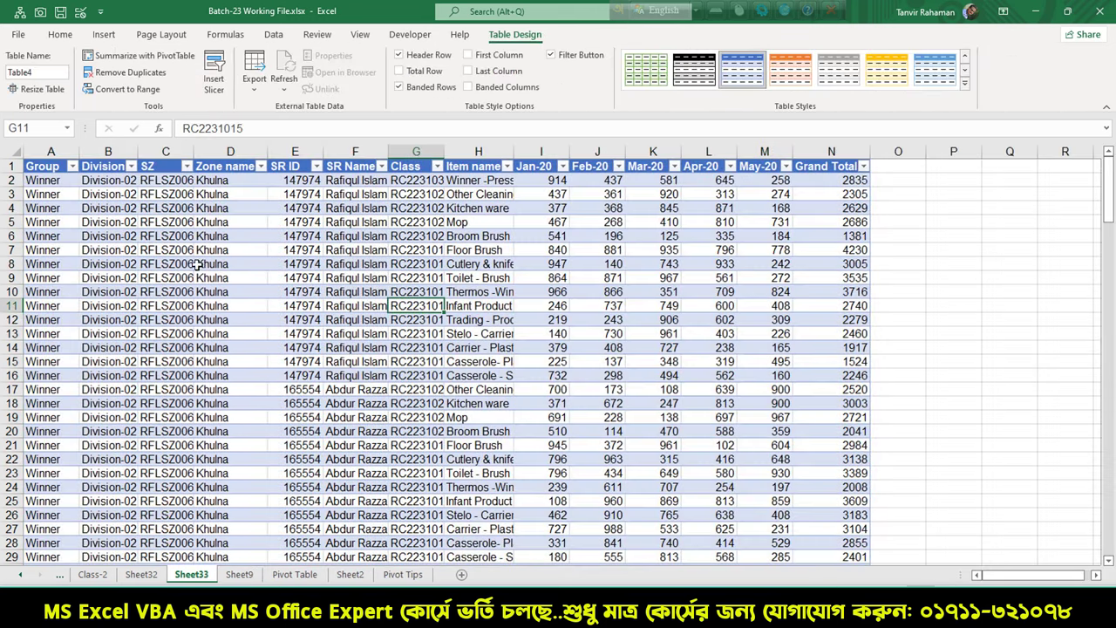
mouse_move(186, 178)
mouse_down()
mouse_move(301, 523)
mouse_move(288, 549)
mouse_up()
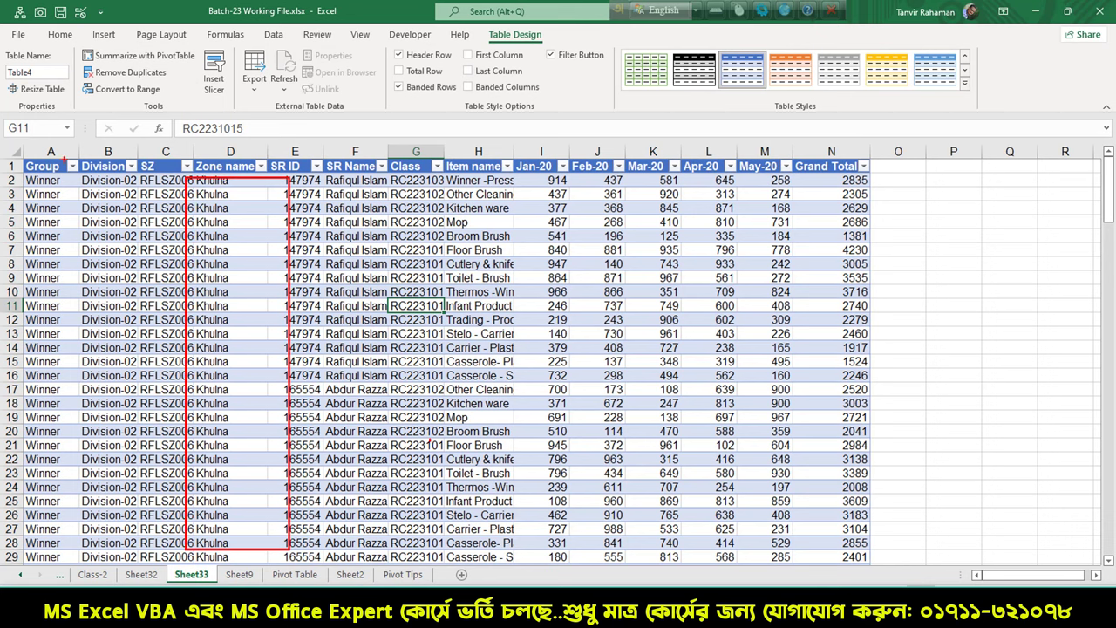
Step: Select the whole sheet and auto-fit every column so SR Name and Item name read fully
key(Escape)
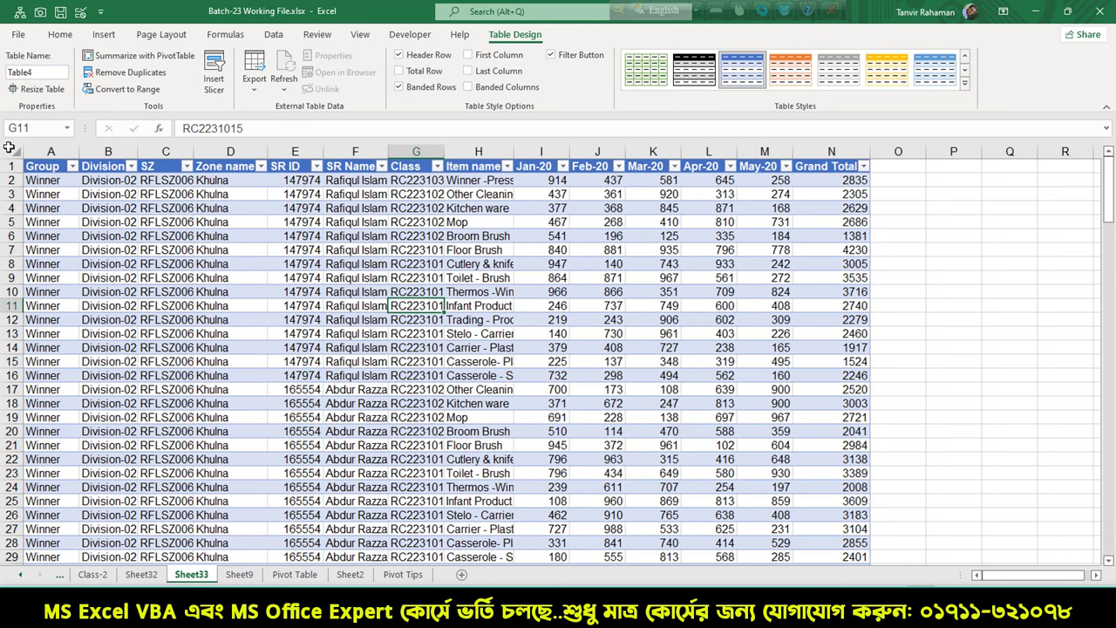
click(7, 150)
double_click(81, 154)
click(490, 279)
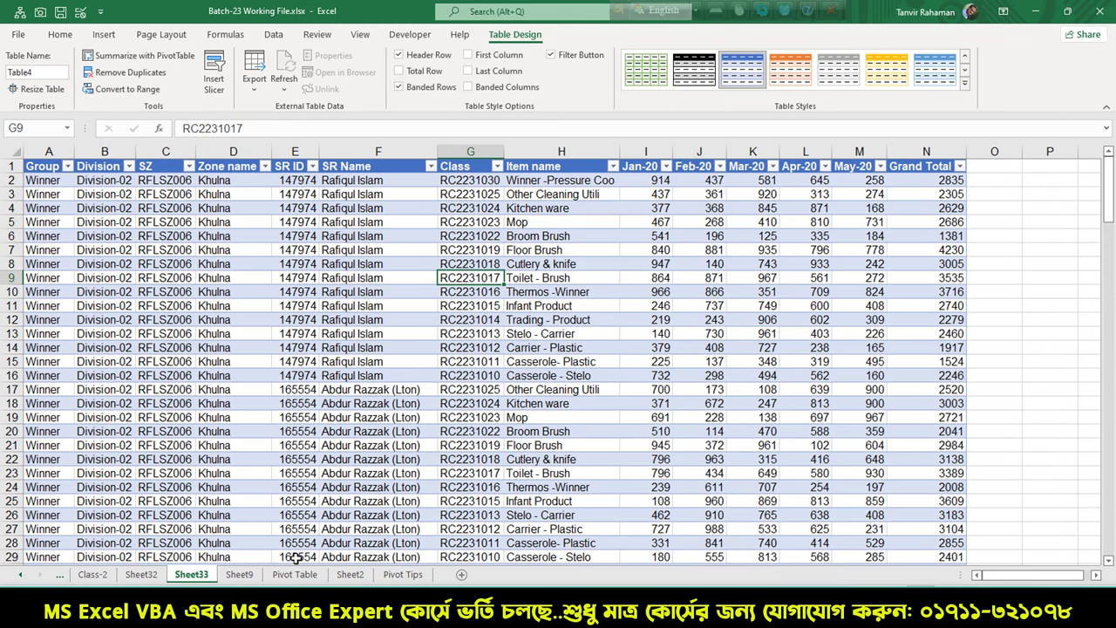
Step: Review Sheet2's example, with Grand Total values in B4:B21 and data bars in C4:C21
click(239, 573)
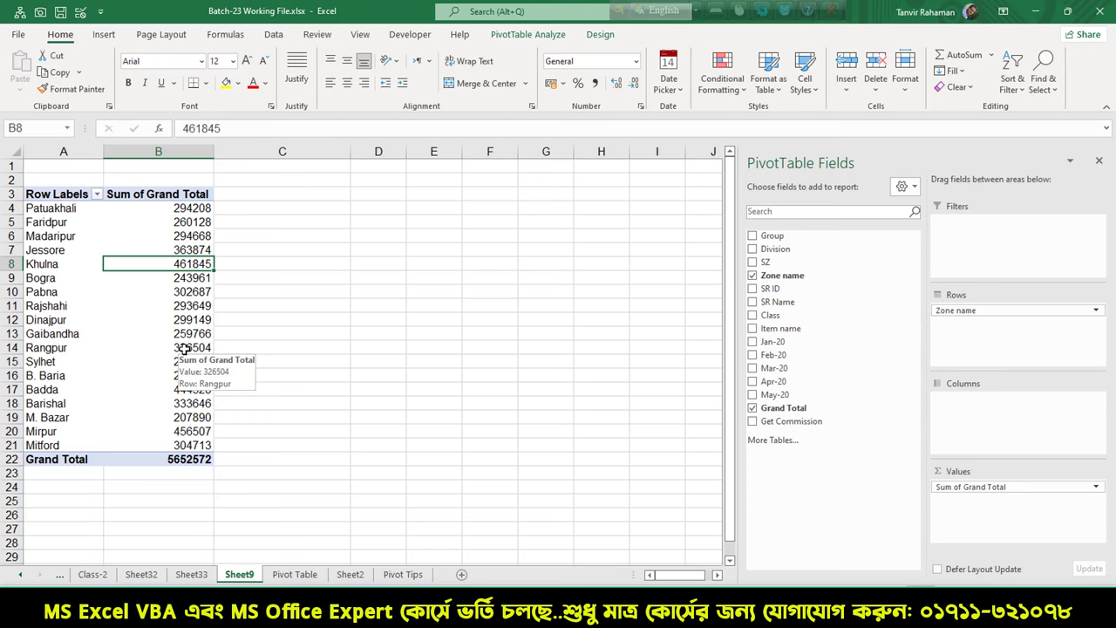
key(ctrl+Page_Down)
key(ctrl+Page_Down)
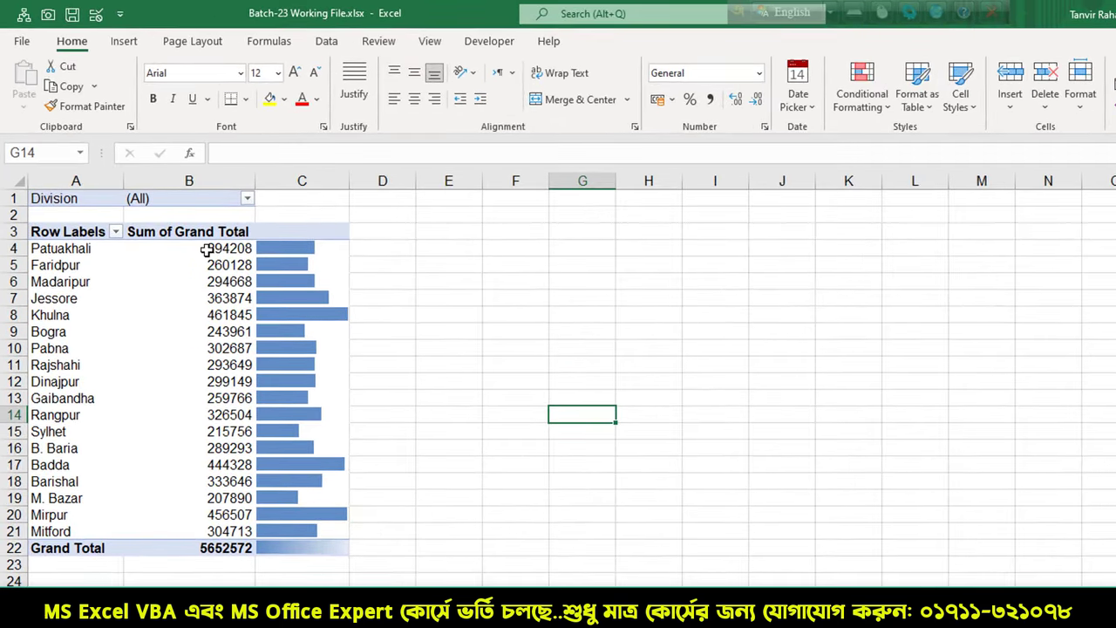
drag(206, 250, 288, 531)
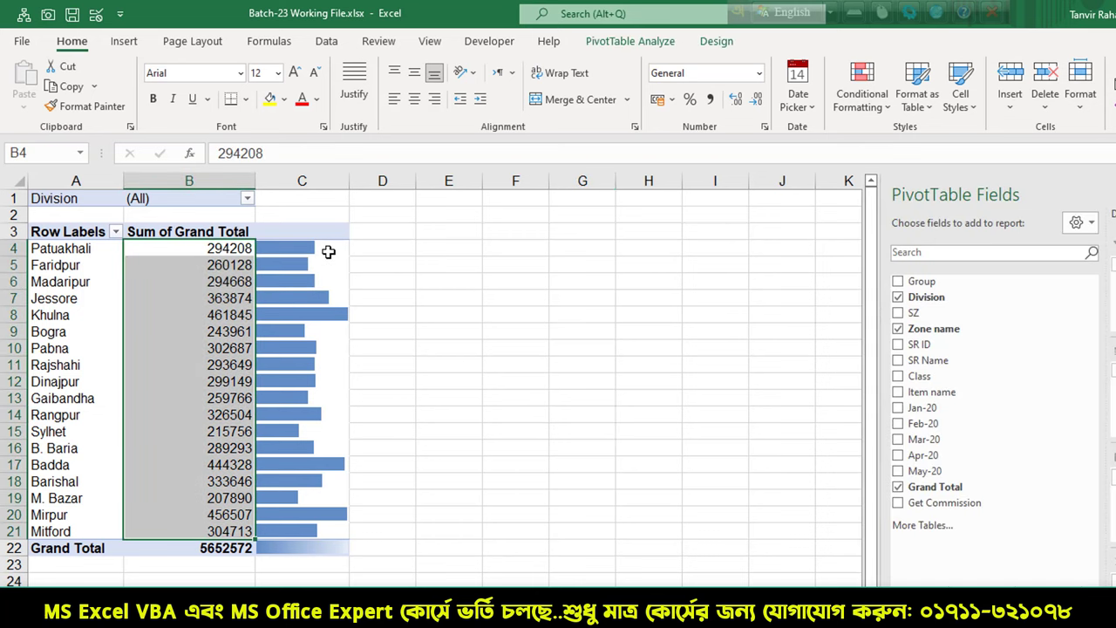
drag(326, 252, 344, 530)
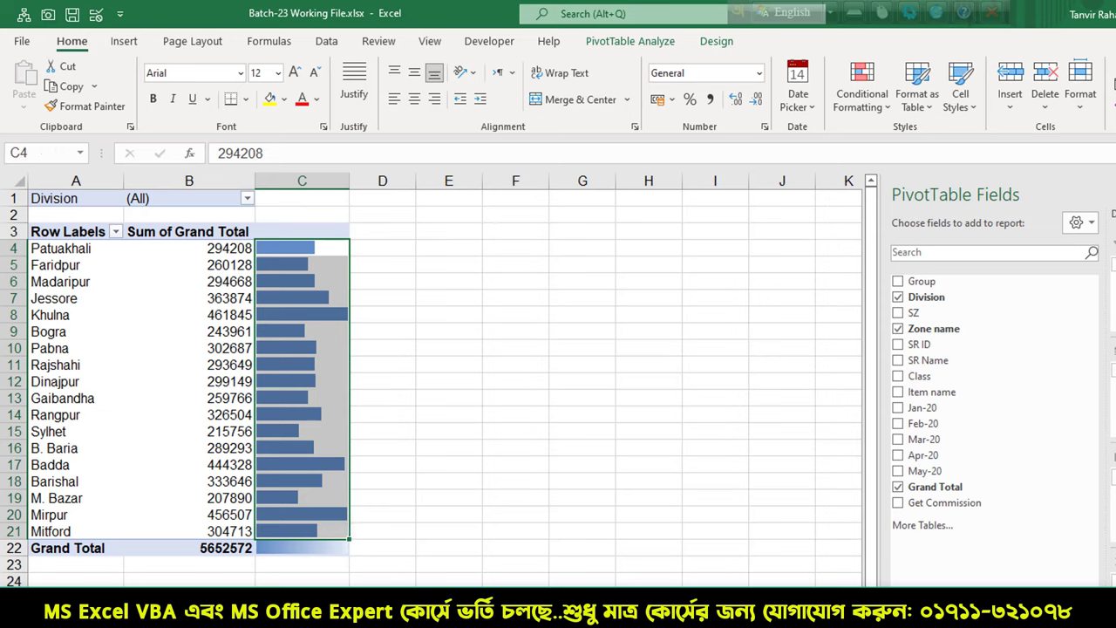
Step: Return to the Sheet9 zone pivot and select a Grand Total value
click(451, 330)
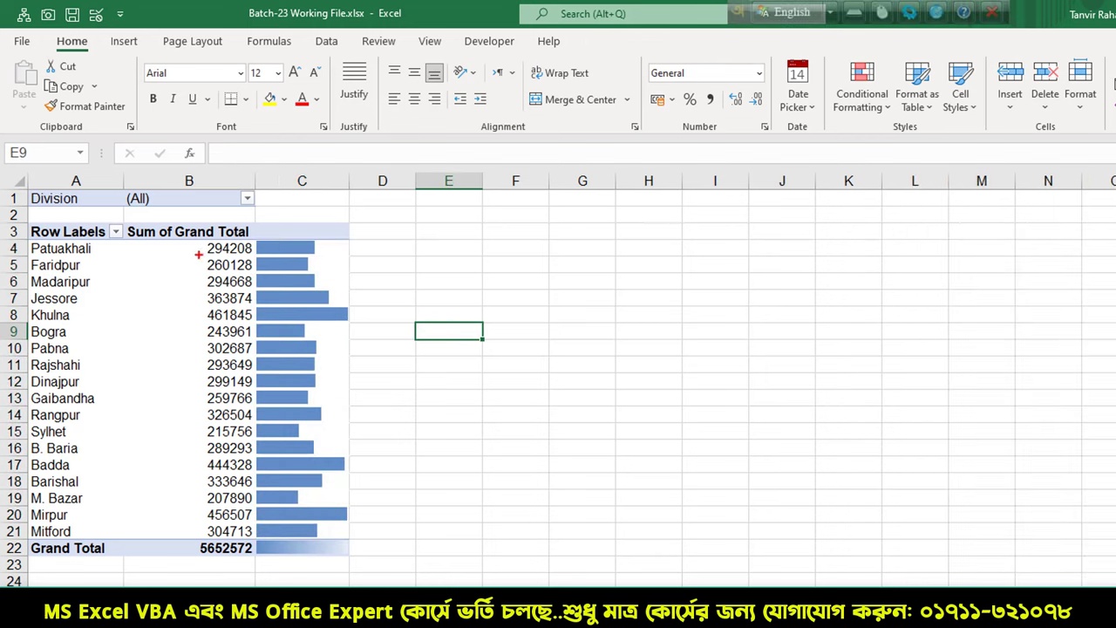
drag(185, 234, 352, 543)
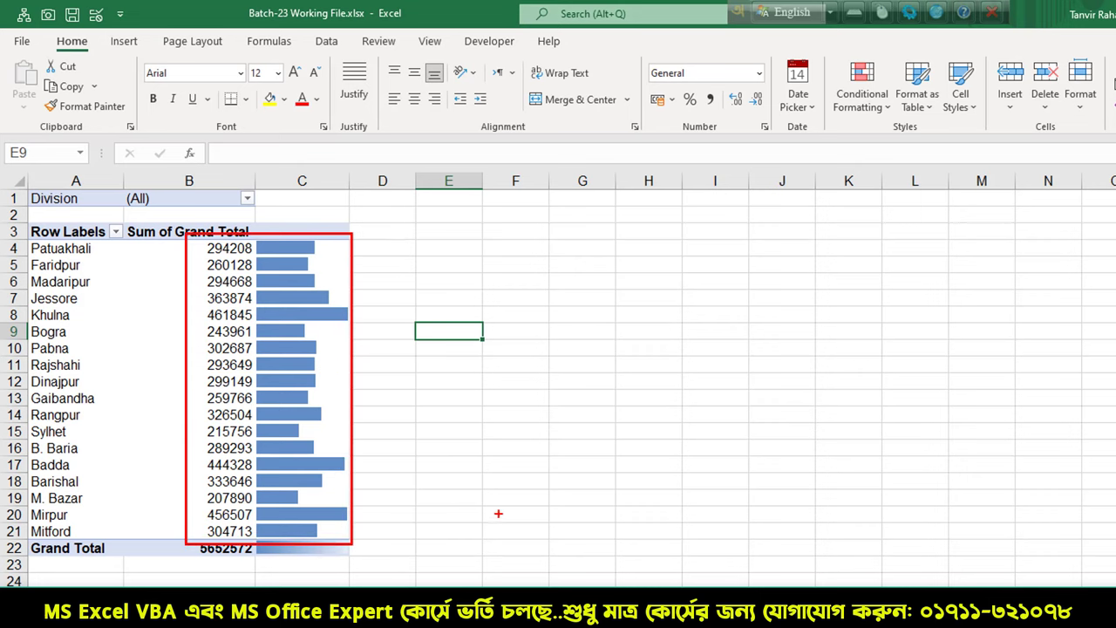
key(Escape)
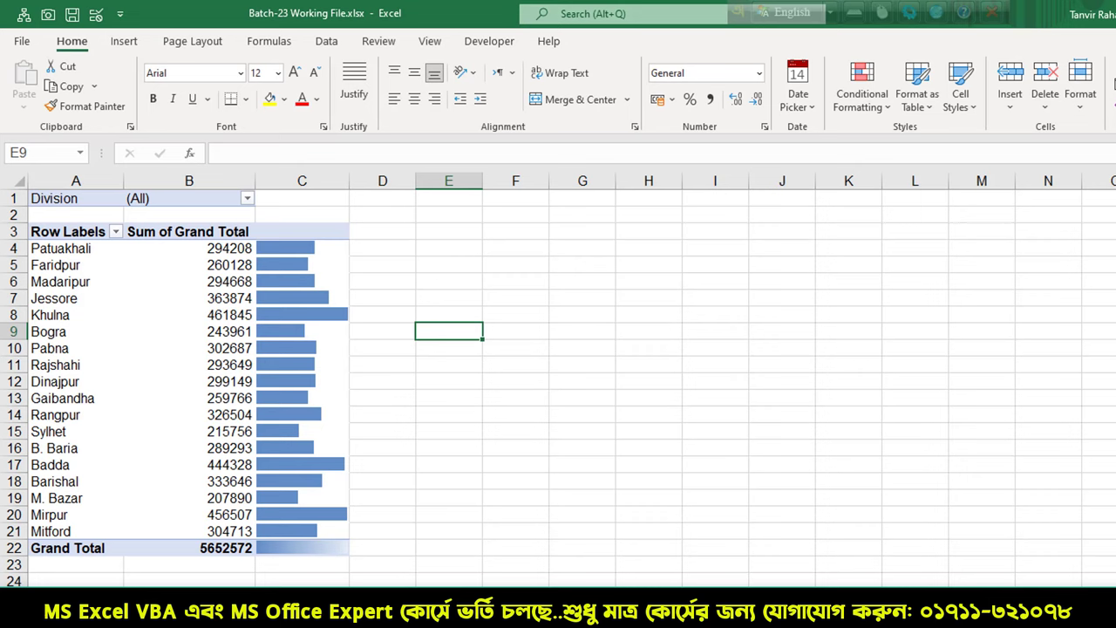
click(218, 315)
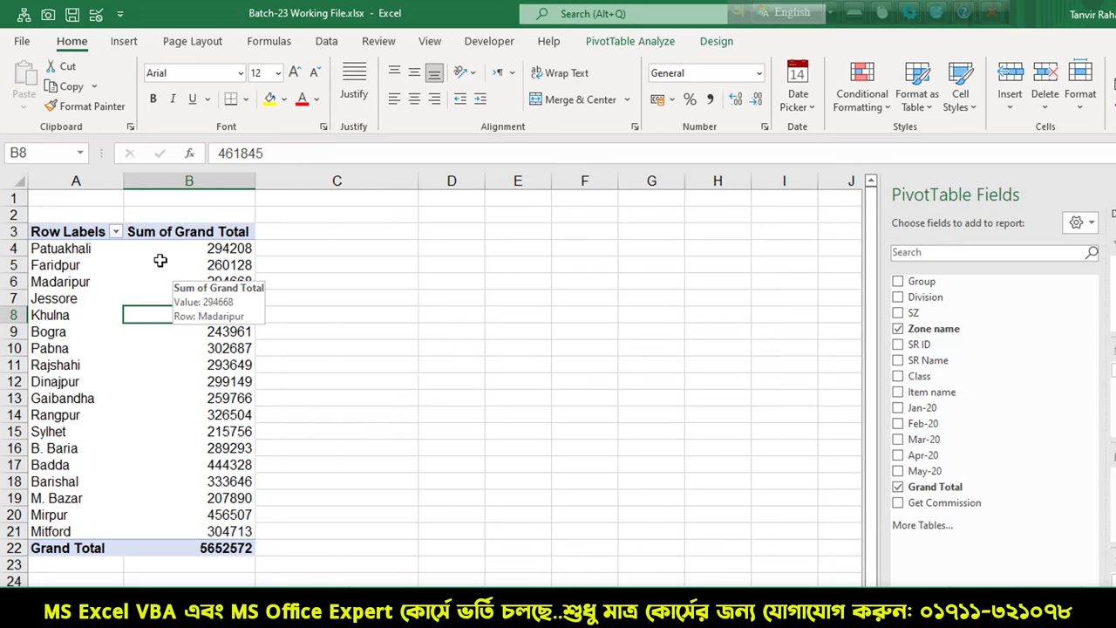
Step: Select the zone Grand Total values B4:B21 and bring up Conditional Formatting's Data Bars choices
click(141, 277)
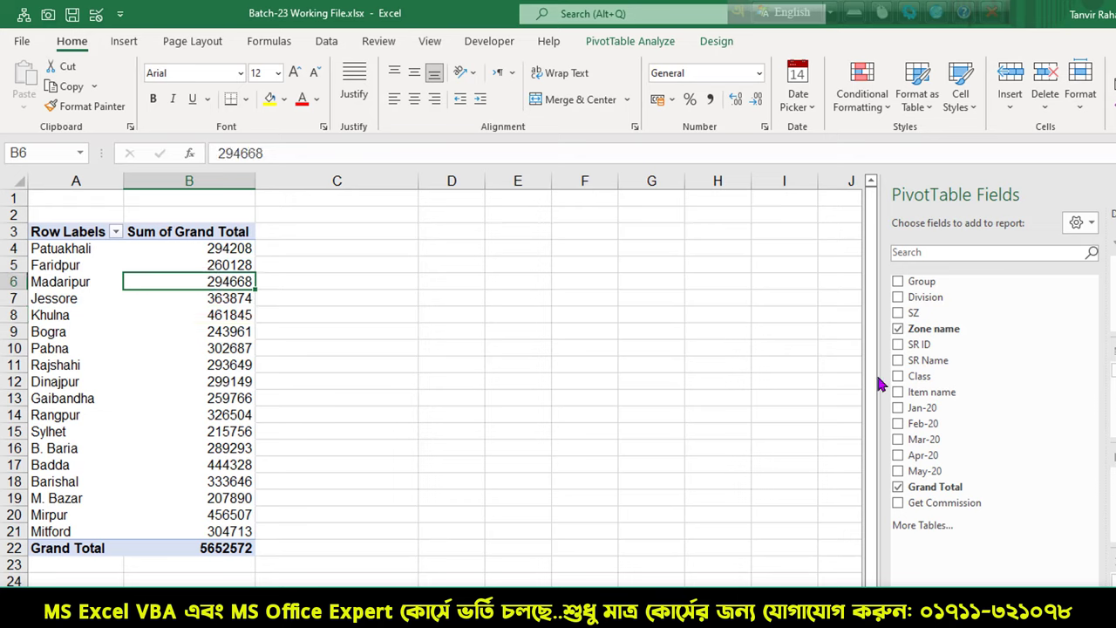
drag(229, 247, 247, 526)
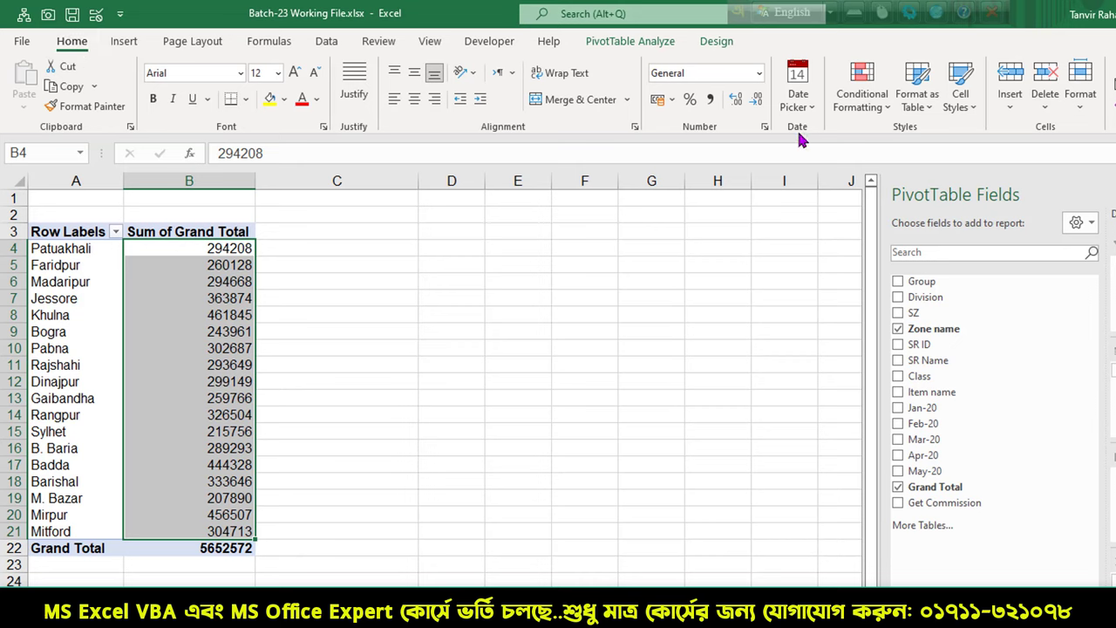
click(887, 111)
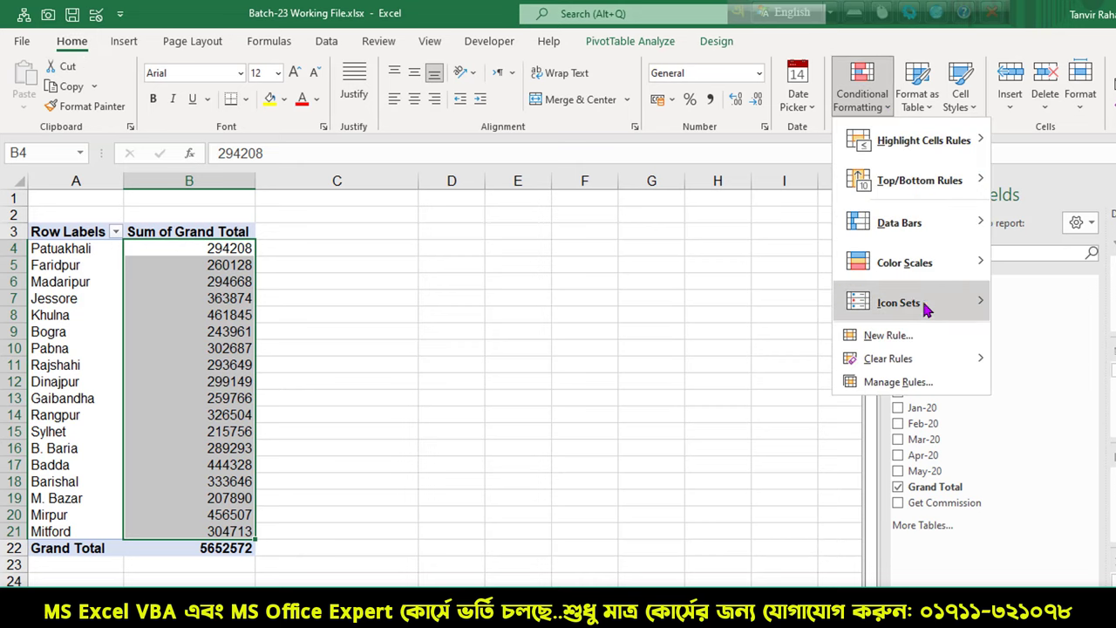
mouse_move(899, 222)
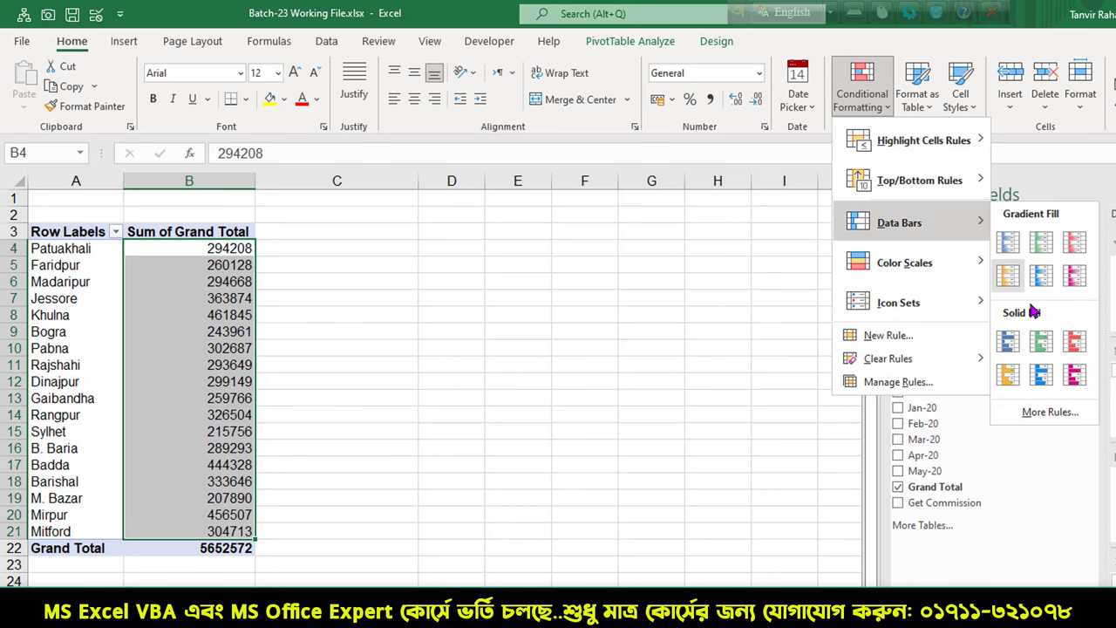
Step: Start a new data bar rule for the selected cells only, with Show Bar Only ticked
click(1045, 417)
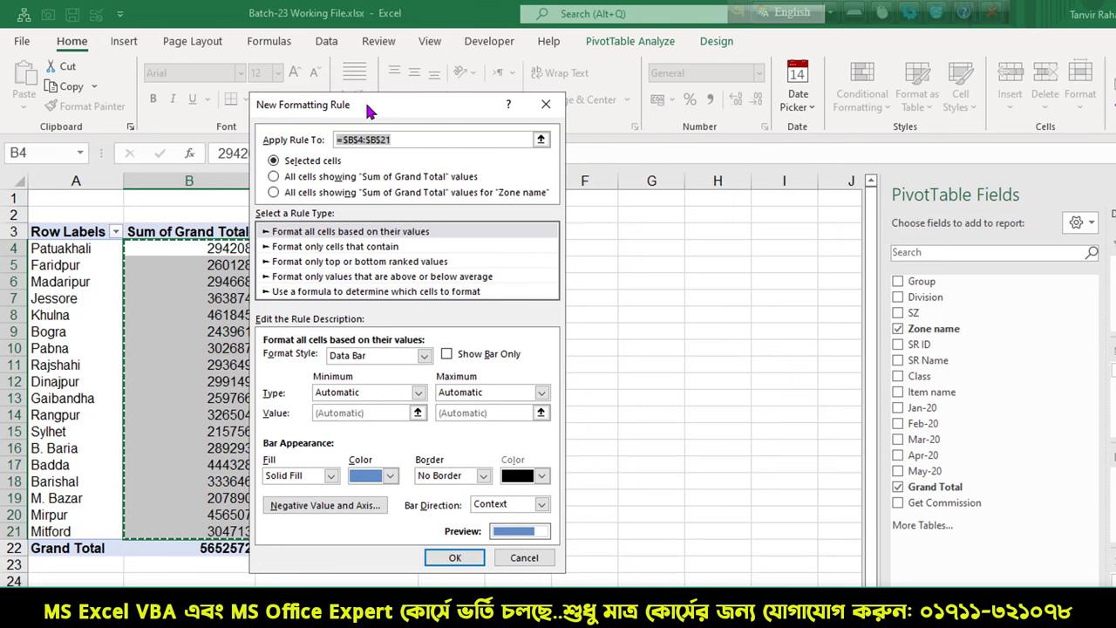
drag(367, 109, 442, 107)
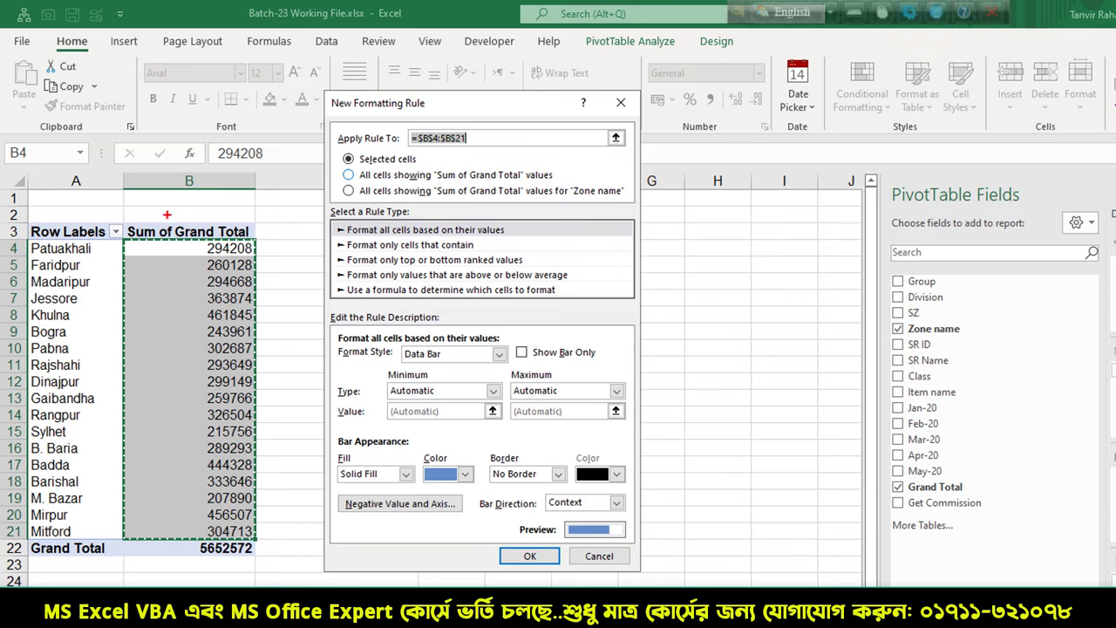
mouse_move(121, 217)
mouse_down()
mouse_move(257, 242)
mouse_move(310, 316)
mouse_up()
drag(430, 166, 525, 183)
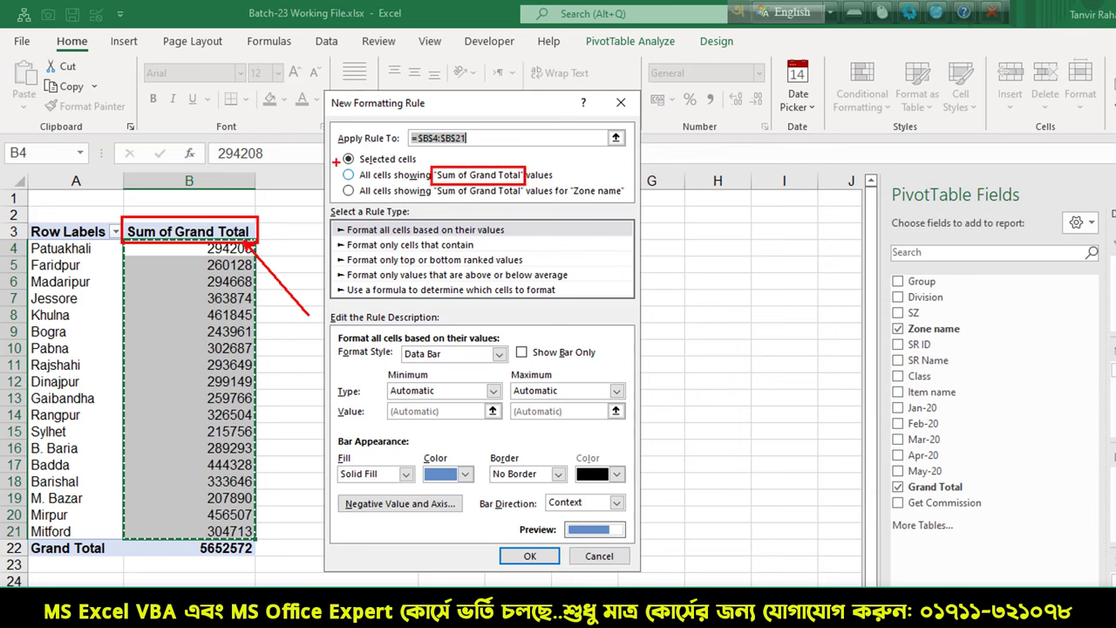
drag(335, 162, 389, 221)
key(Escape)
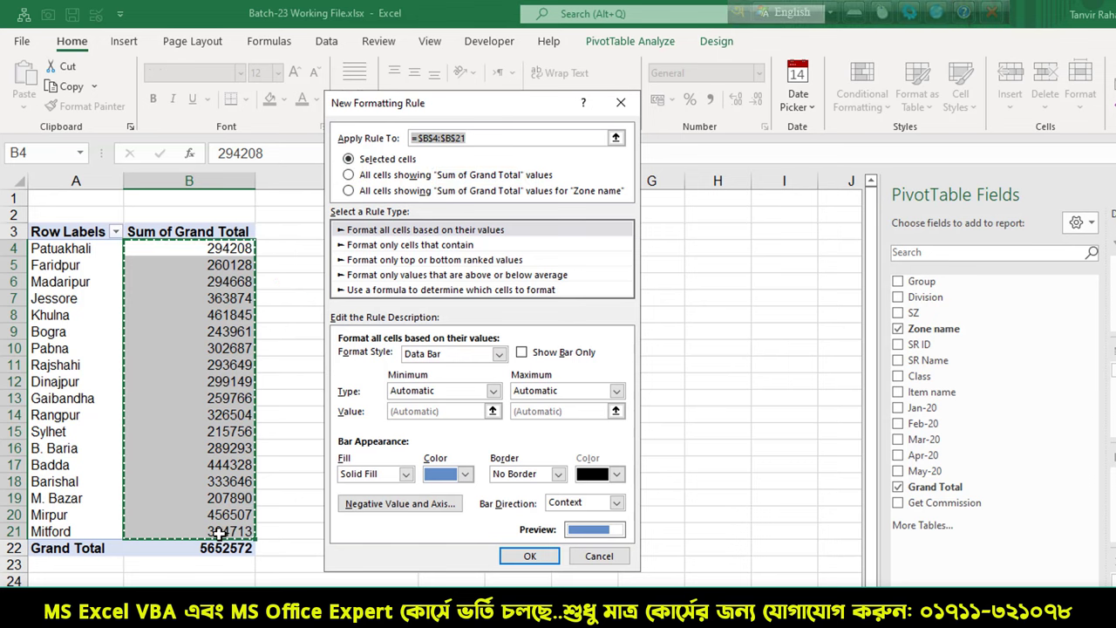
click(418, 175)
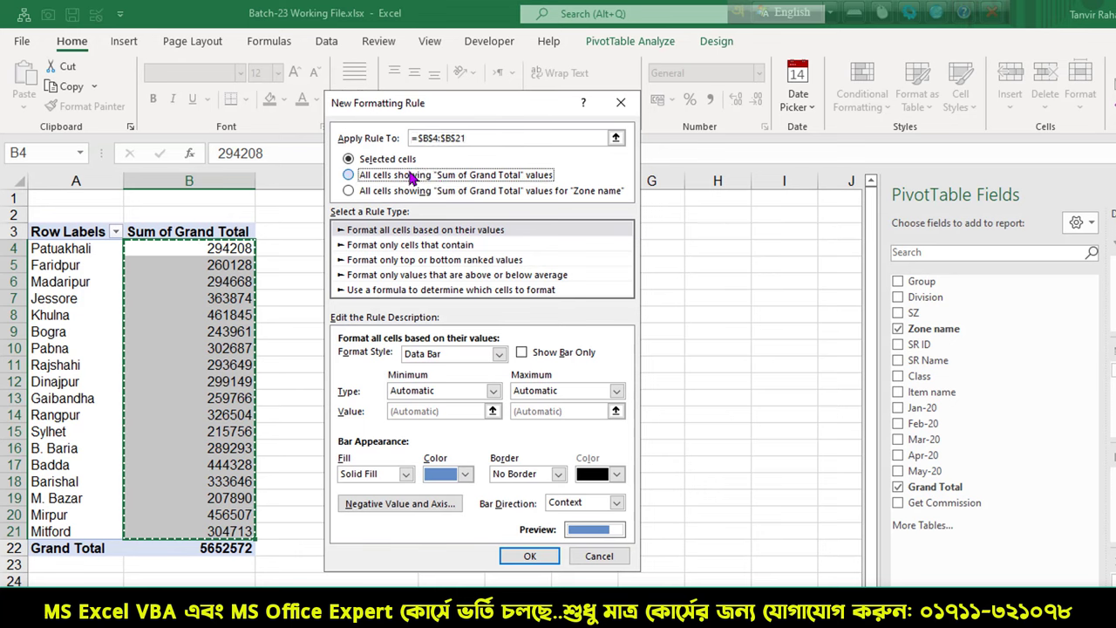
click(375, 161)
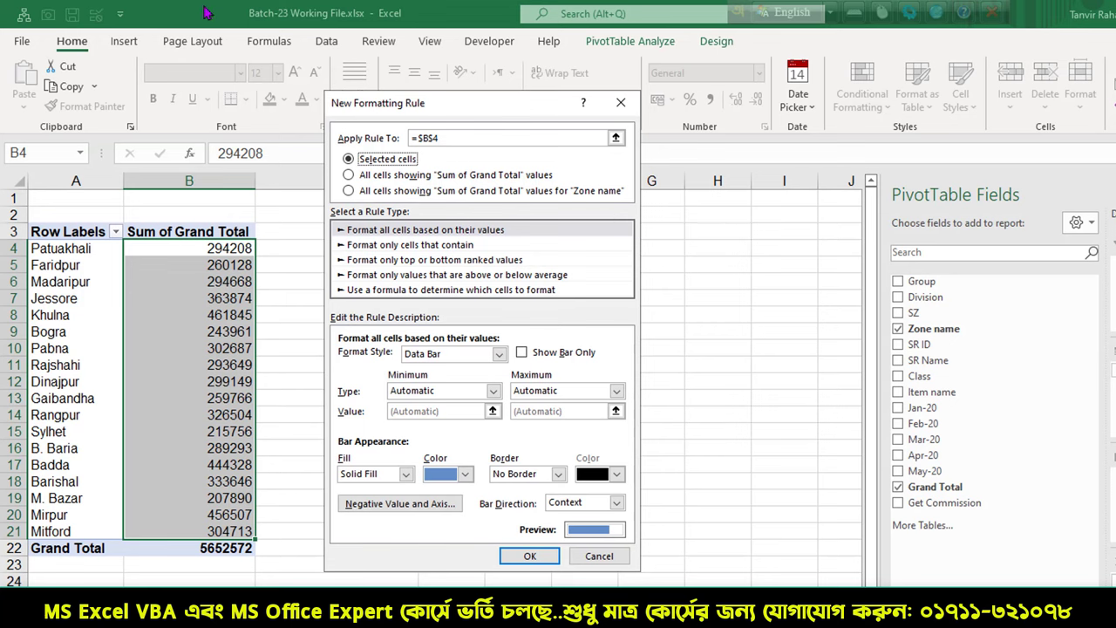
click(522, 353)
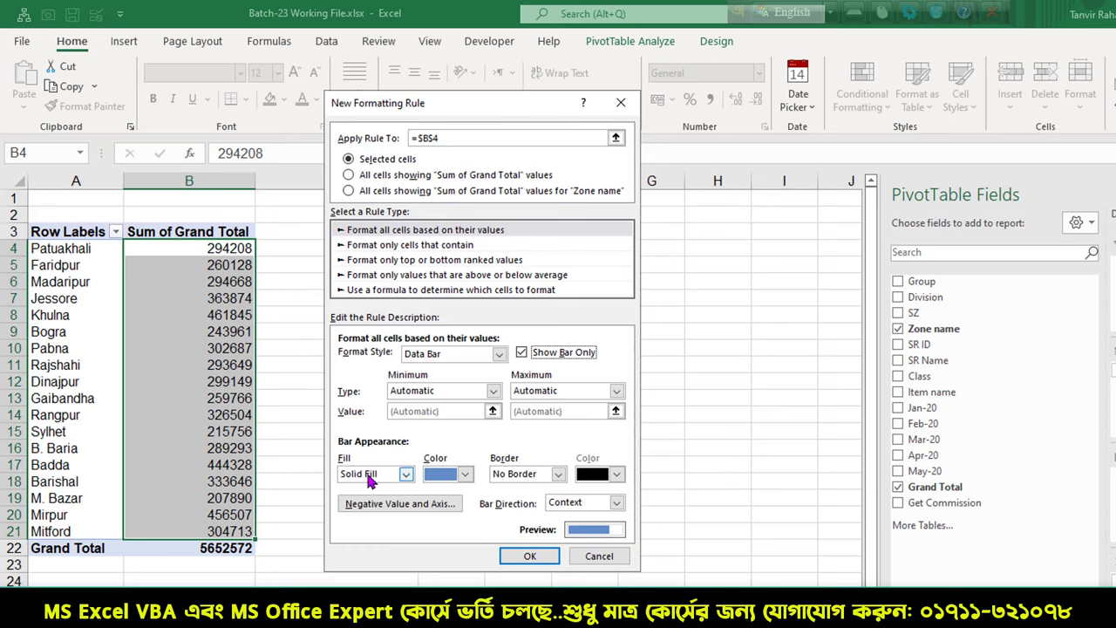
Step: Give the bars a solid fill in a gold colour
click(406, 475)
click(377, 501)
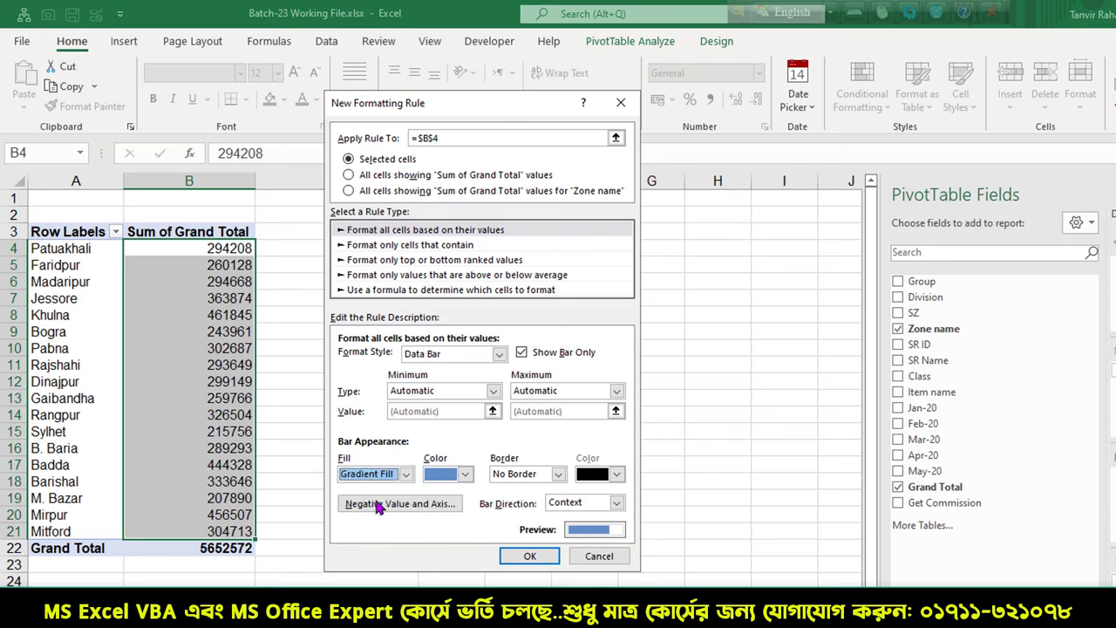
click(405, 474)
click(366, 489)
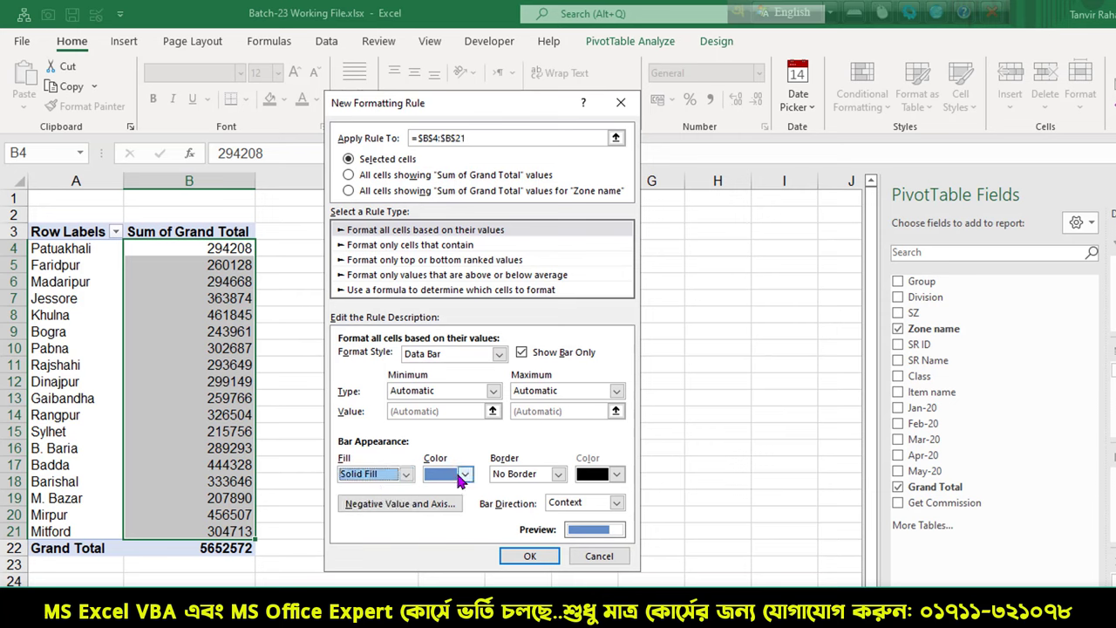
click(465, 474)
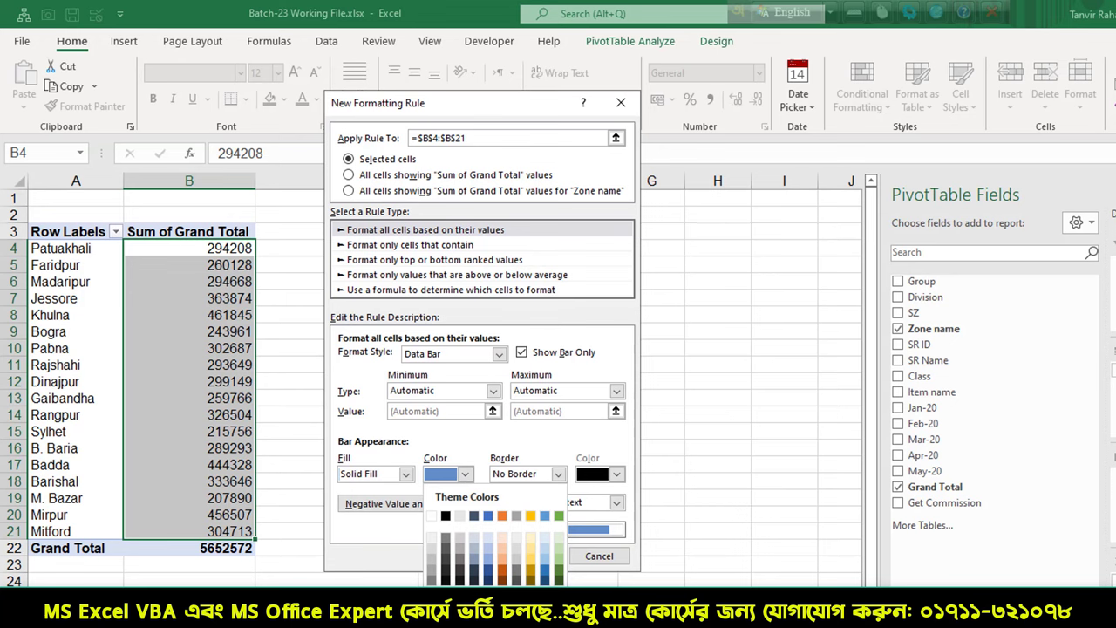
click(530, 515)
click(522, 557)
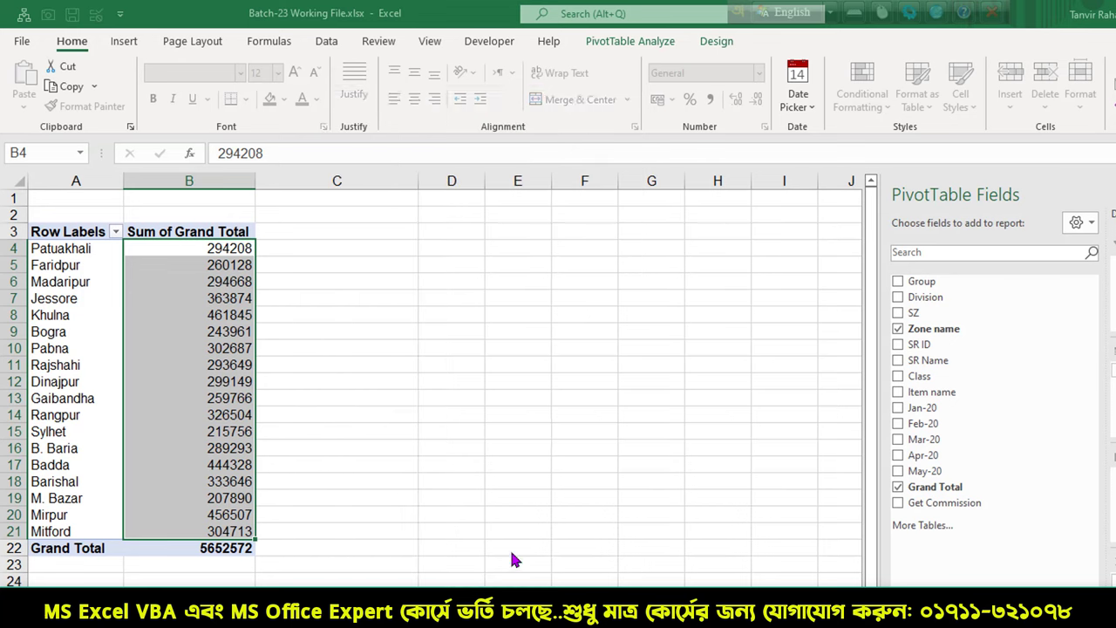
click(182, 284)
drag(197, 251, 229, 524)
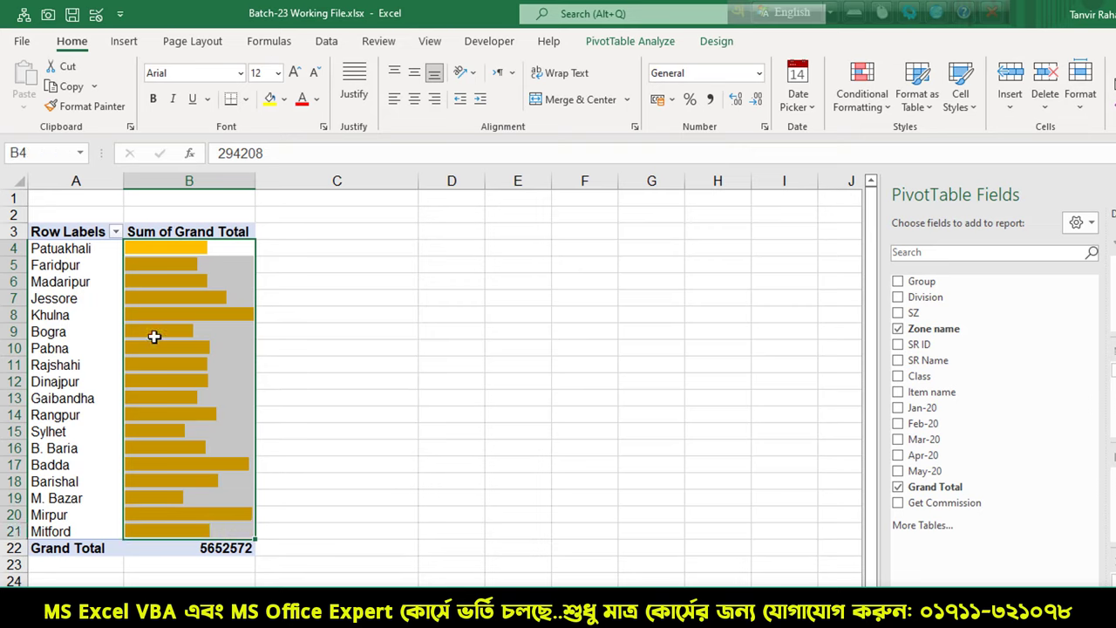
click(157, 331)
drag(201, 249, 212, 526)
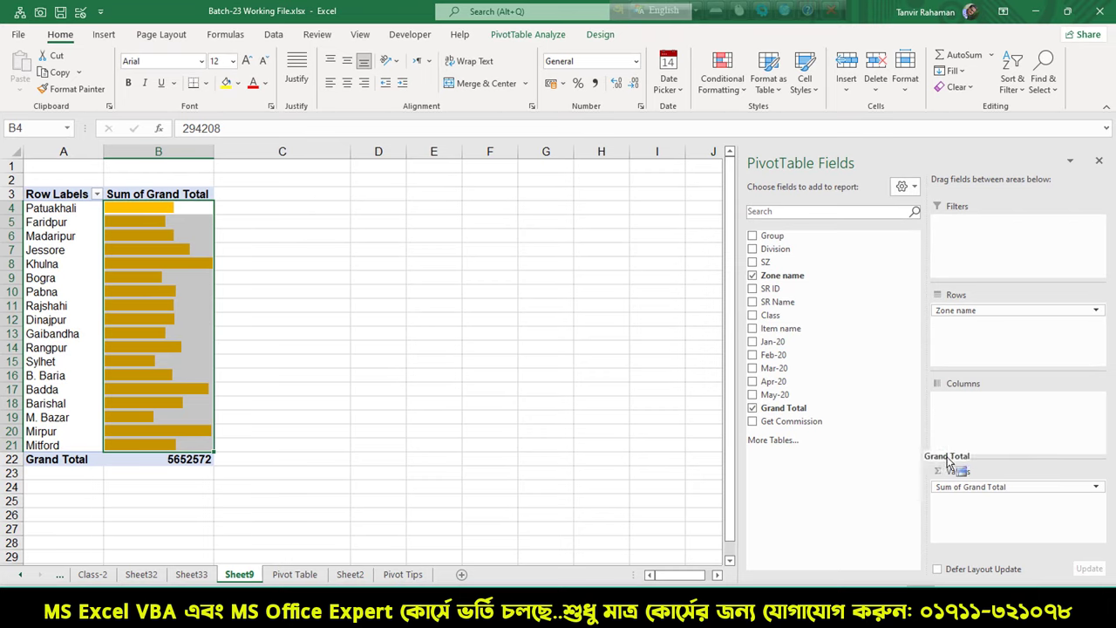
Step: Add Grand Total to Values again as Sum of Grand Total2, placed before the gold bar column
drag(801, 412, 972, 504)
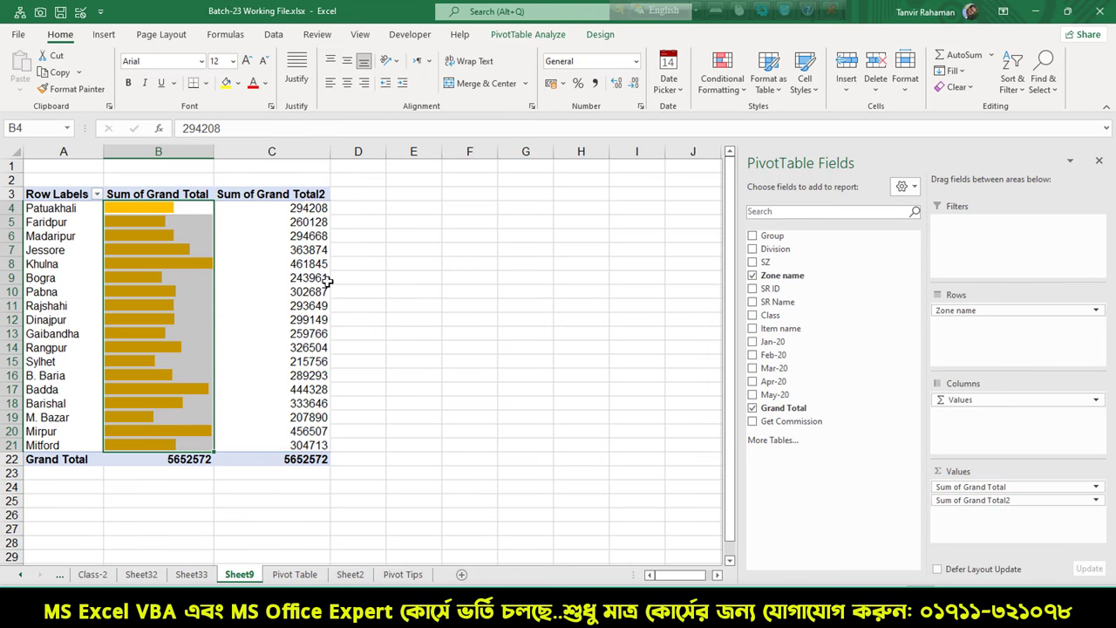
drag(171, 186, 262, 447)
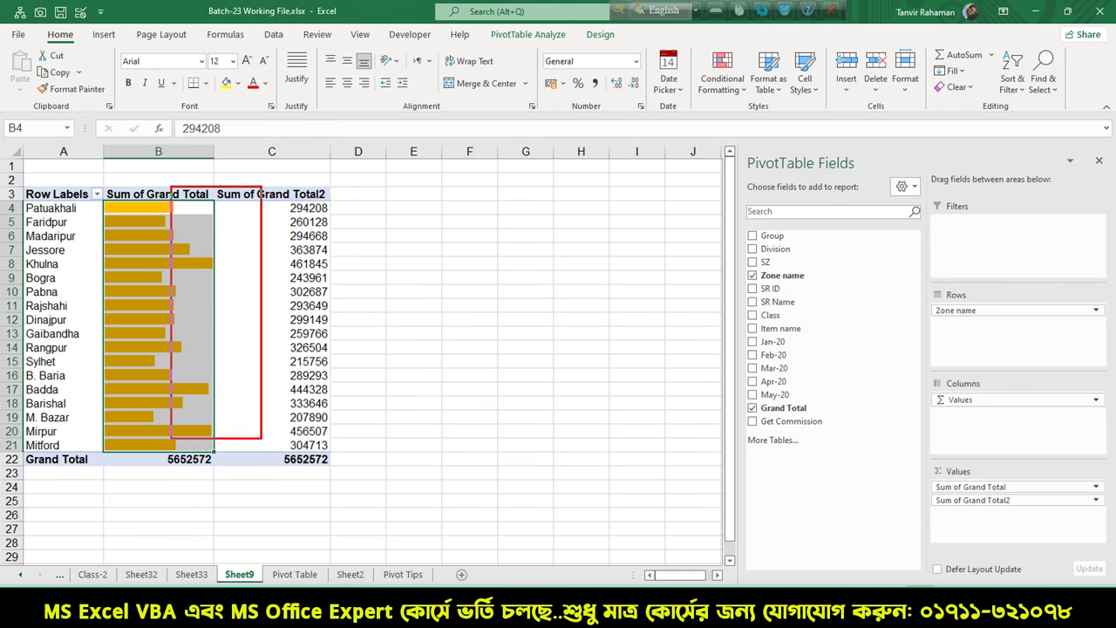
drag(280, 334, 333, 369)
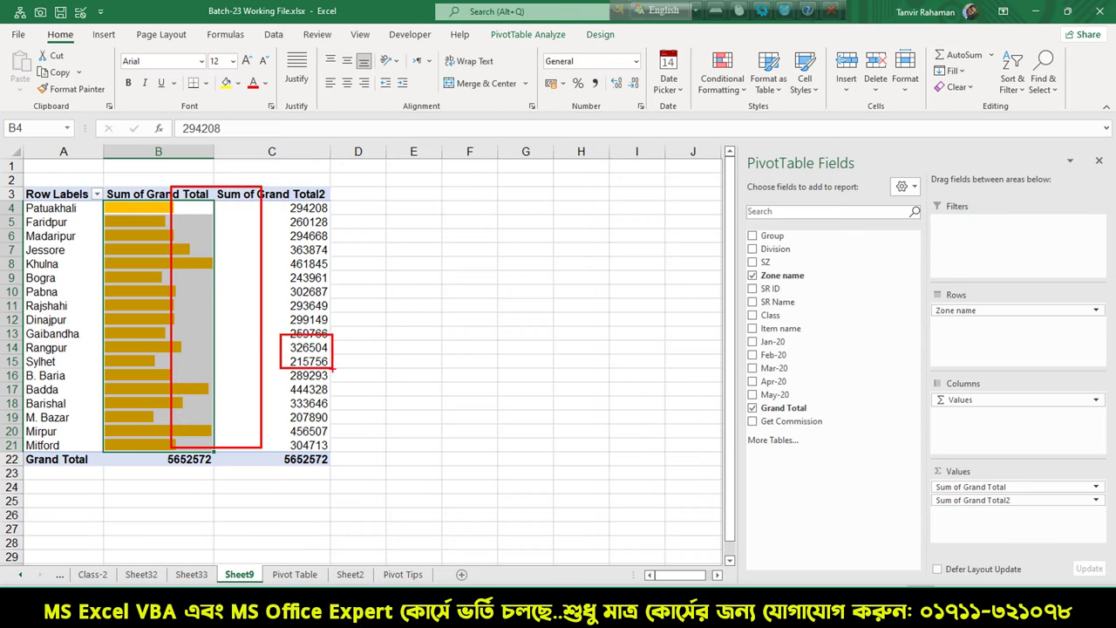
drag(136, 315, 171, 343)
drag(146, 245, 195, 280)
drag(291, 245, 333, 282)
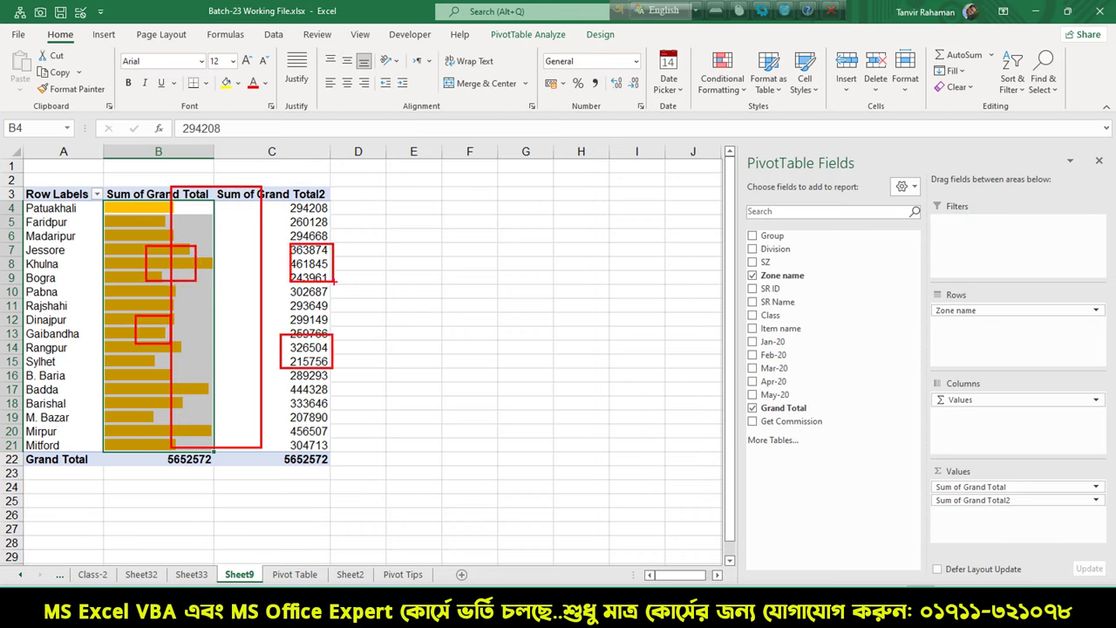
key(e)
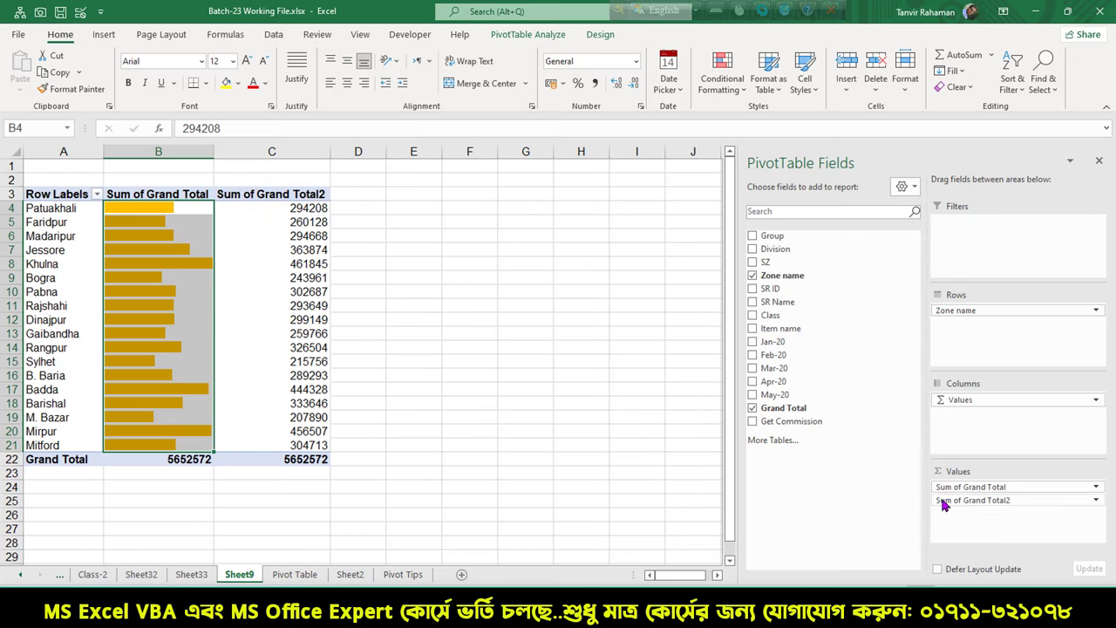
drag(916, 461, 1052, 533)
key(Escape)
drag(1001, 503, 1003, 491)
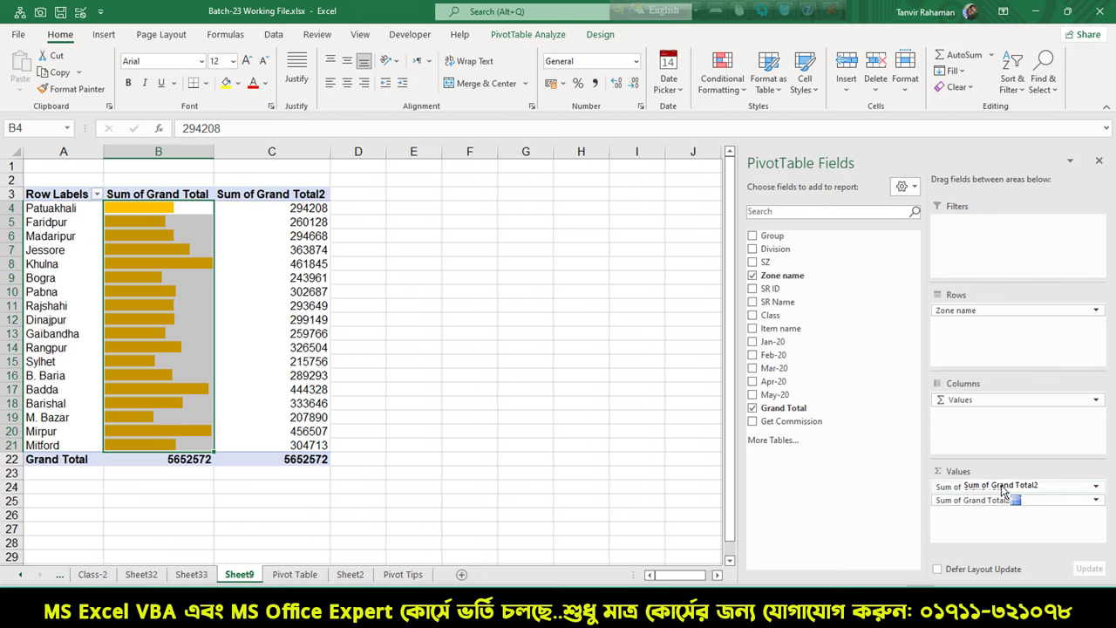
click(447, 248)
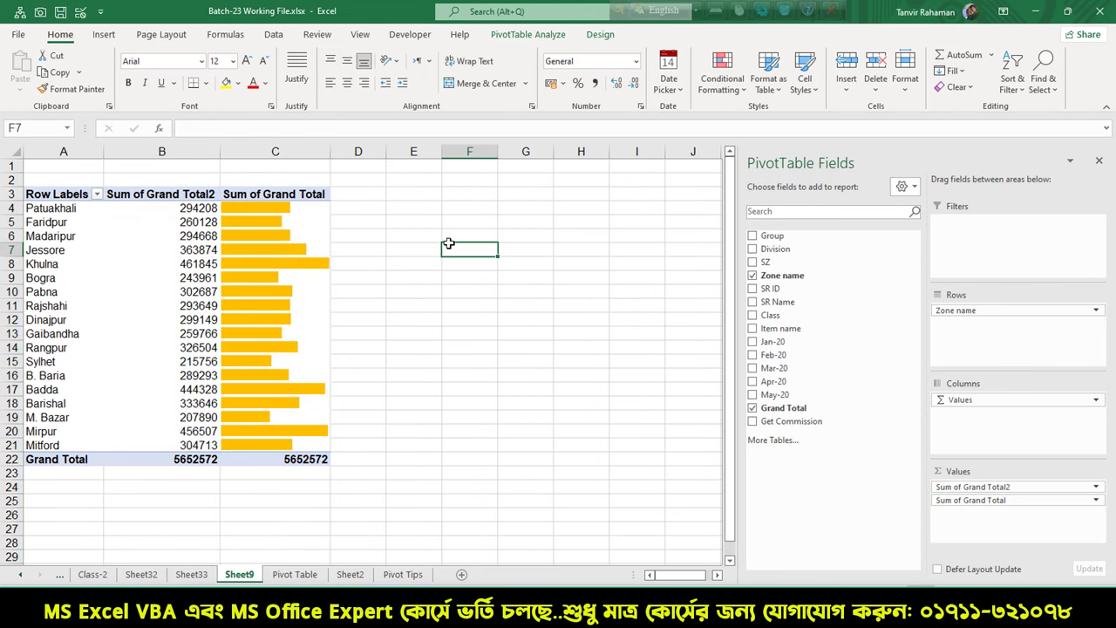
click(271, 252)
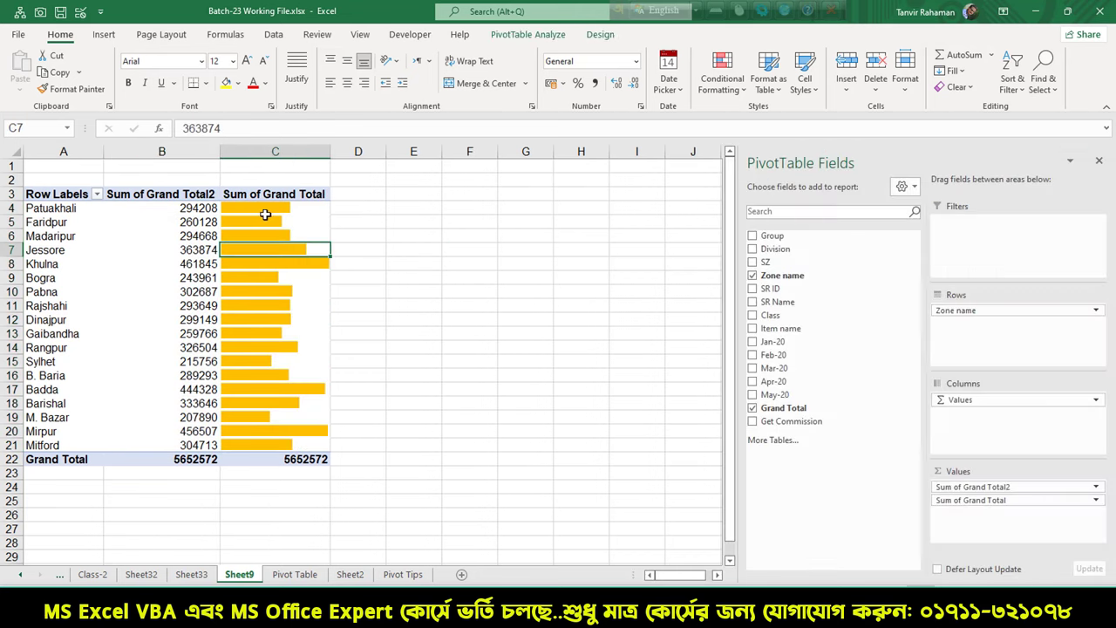
click(270, 193)
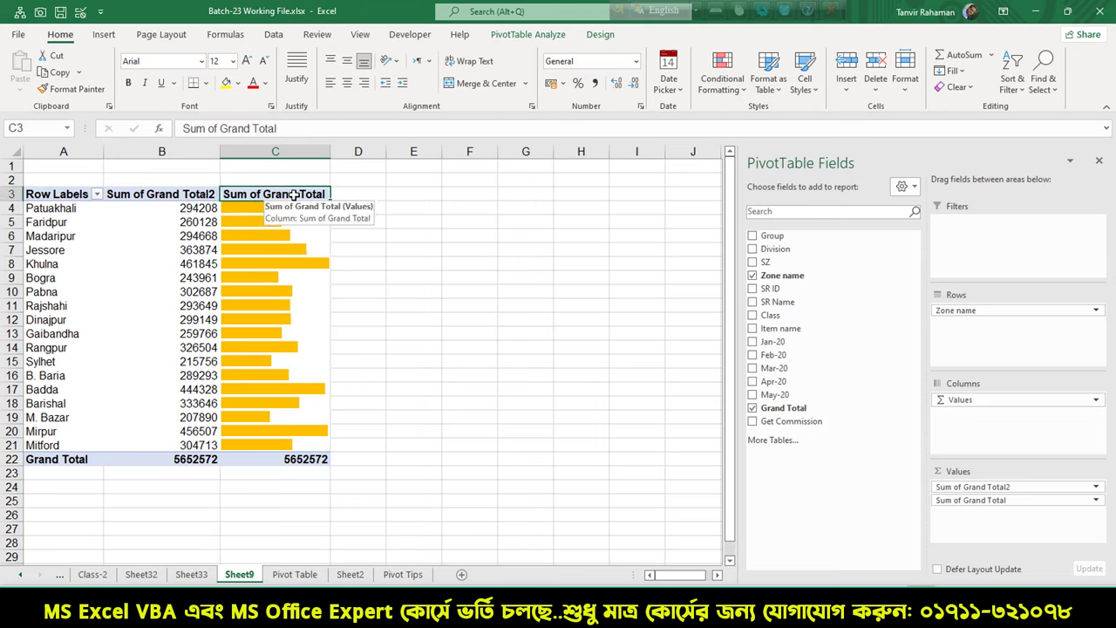
click(259, 347)
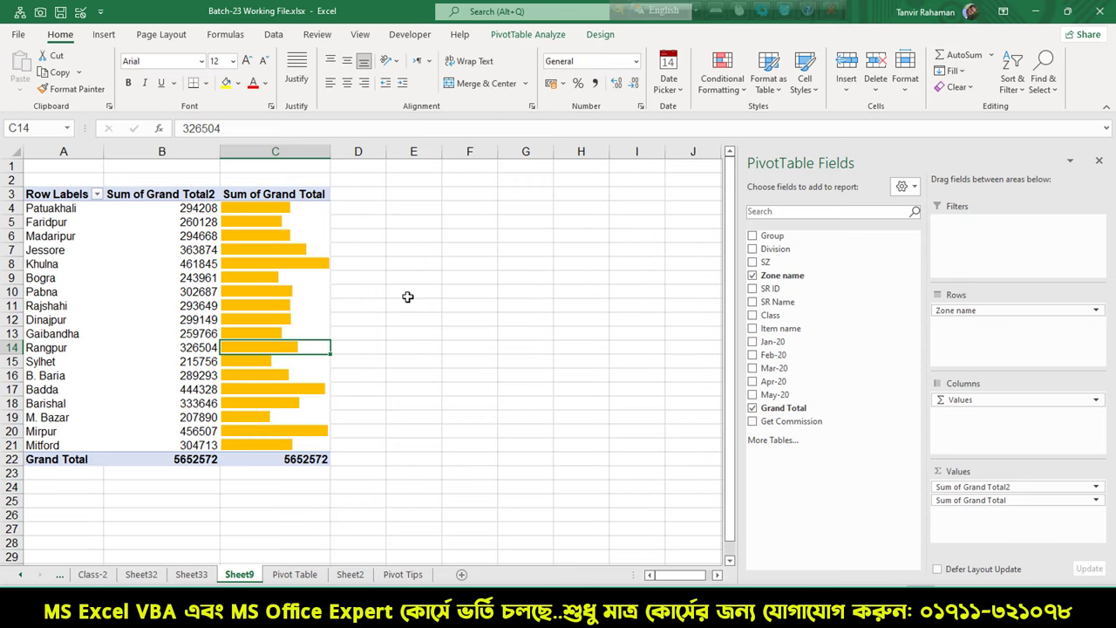
Step: Remove both Grand Total value columns and add Grand Total back as one plain column
mouse_move(776, 409)
mouse_down()
mouse_move(955, 504)
mouse_move(759, 410)
mouse_up()
click(752, 408)
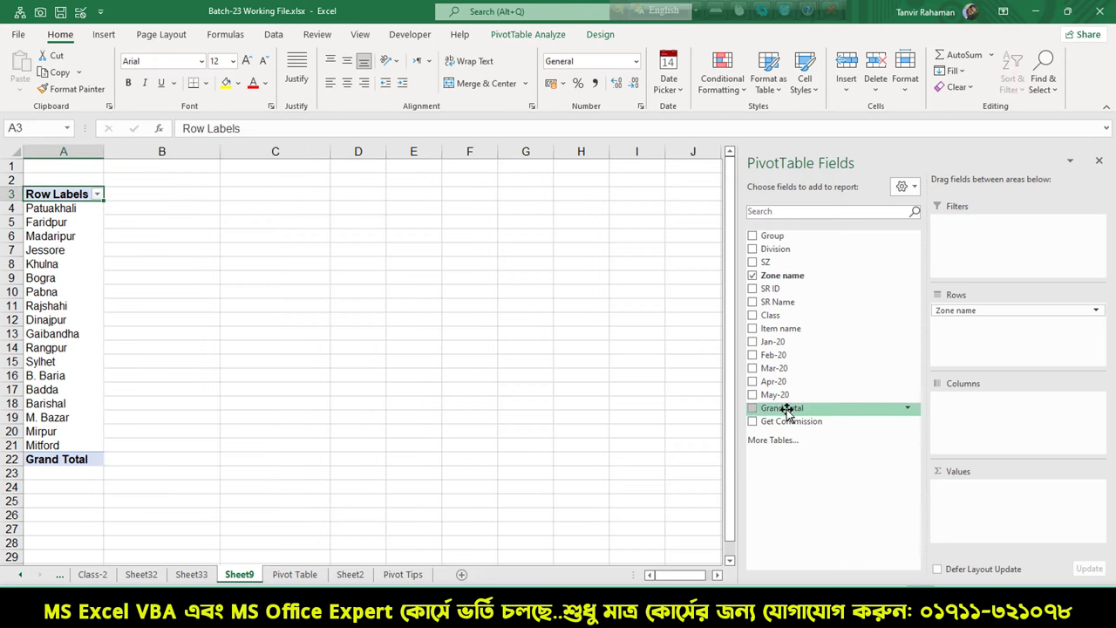
drag(787, 412, 955, 496)
Step: Select the zone totals B4:B21, then just Patuakhali's total of 294208
click(337, 306)
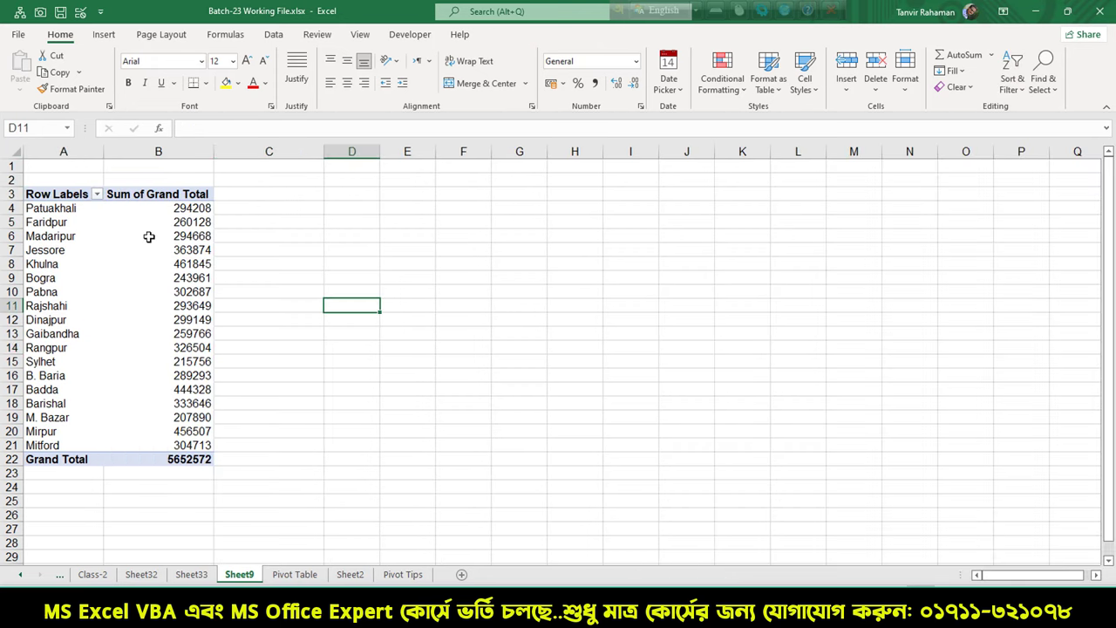
click(149, 236)
mouse_move(58, 220)
mouse_down()
mouse_move(179, 404)
mouse_move(188, 445)
mouse_up()
click(253, 348)
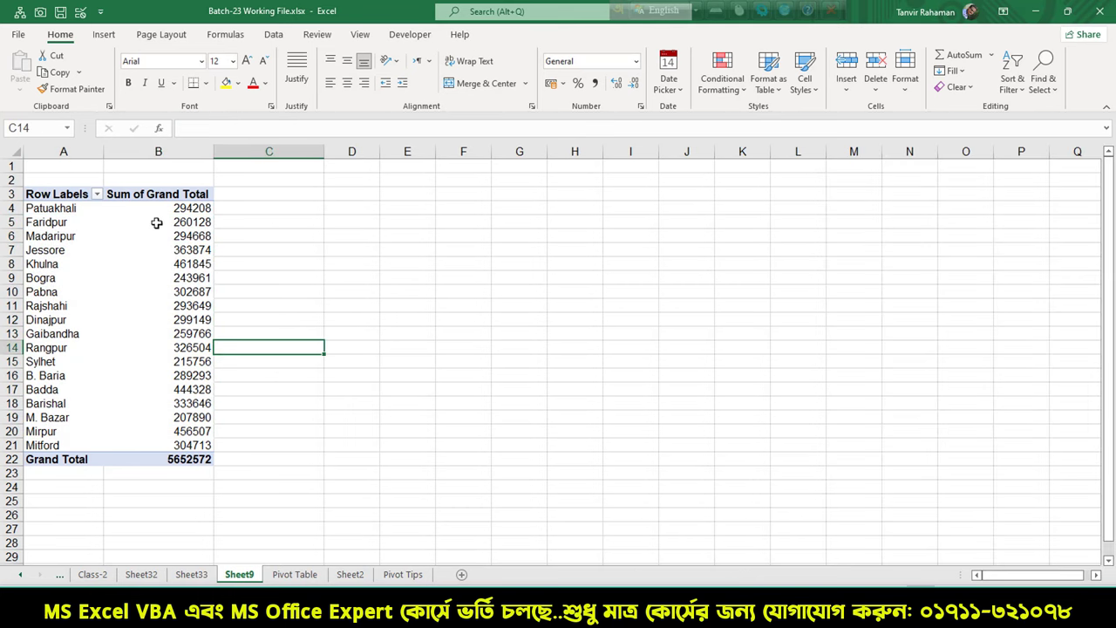
drag(171, 211, 187, 444)
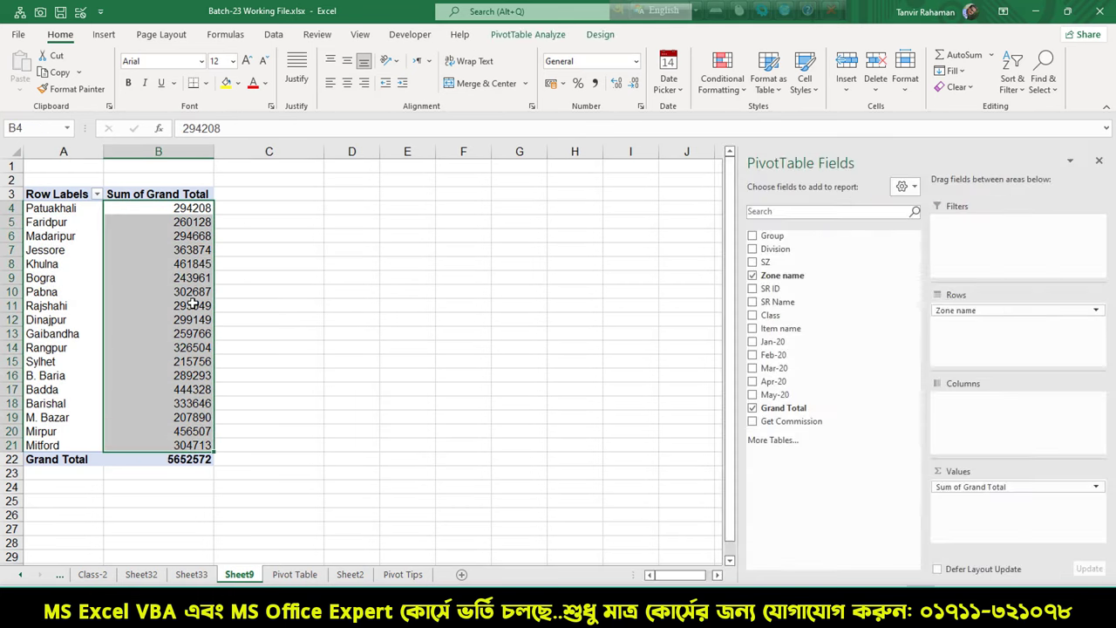
click(192, 303)
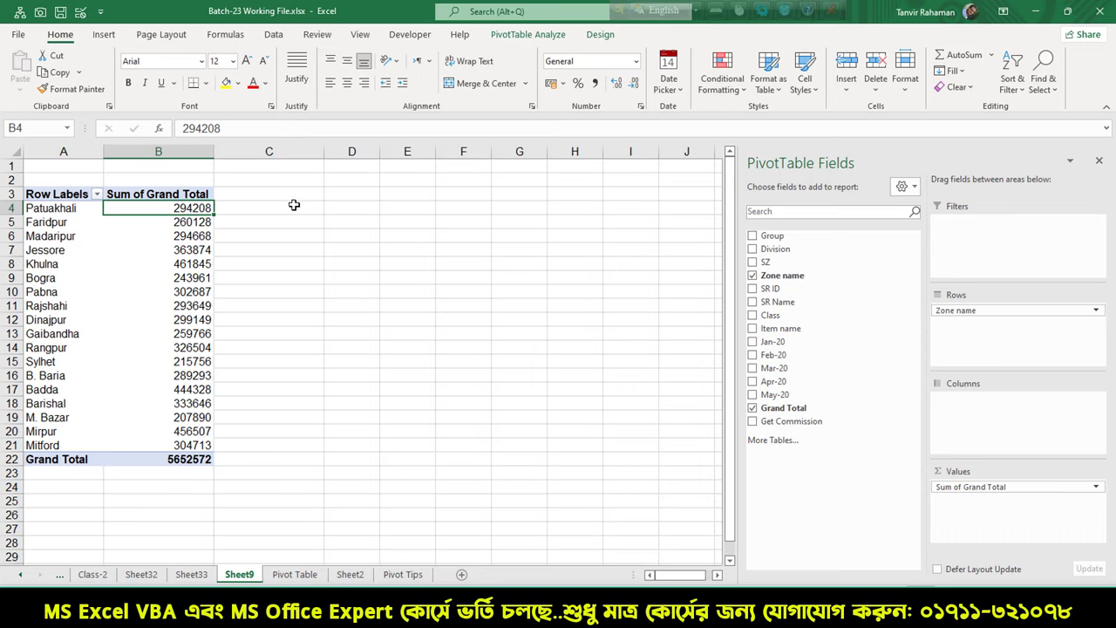
Step: Enter a GETPIVOTDATA formula in C4 referencing Patuakhali's pivot Grand Total
click(289, 210)
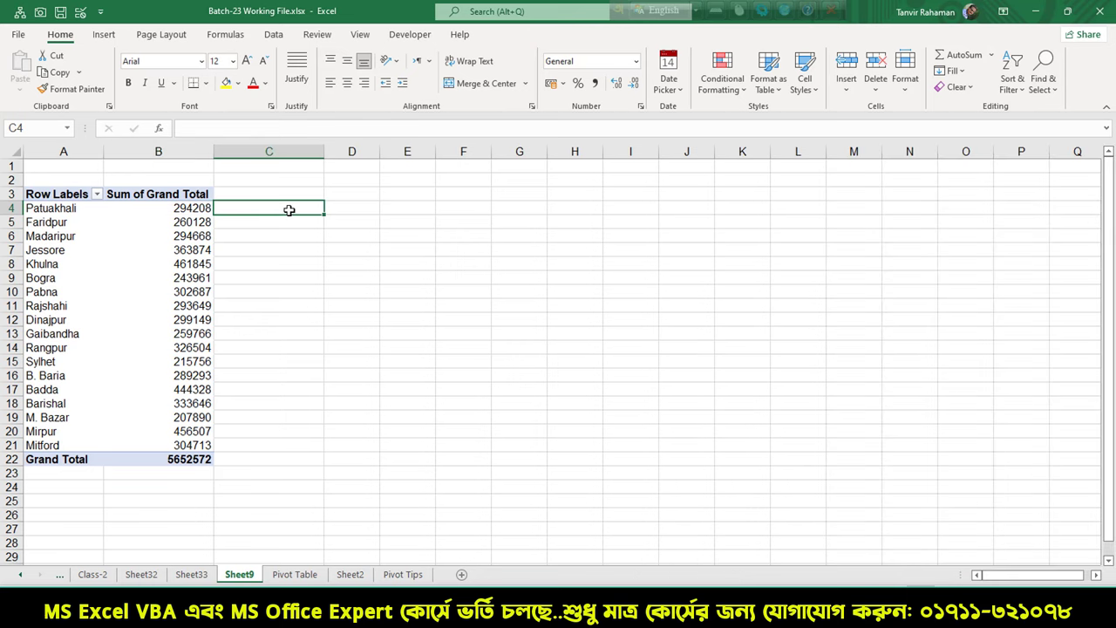
text(=)
click(181, 209)
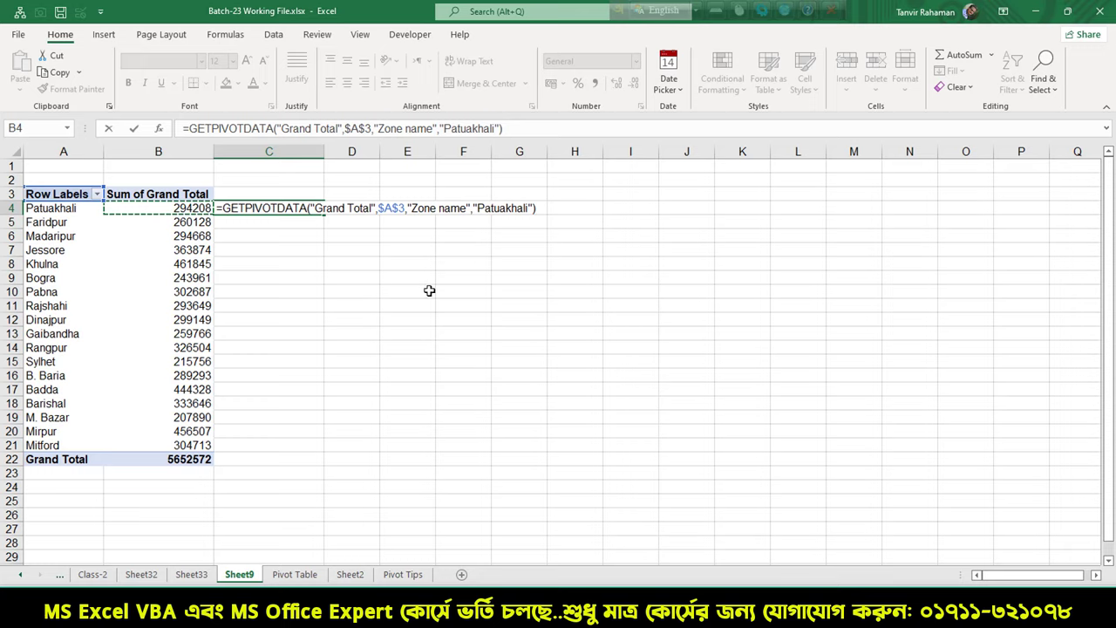
text(")
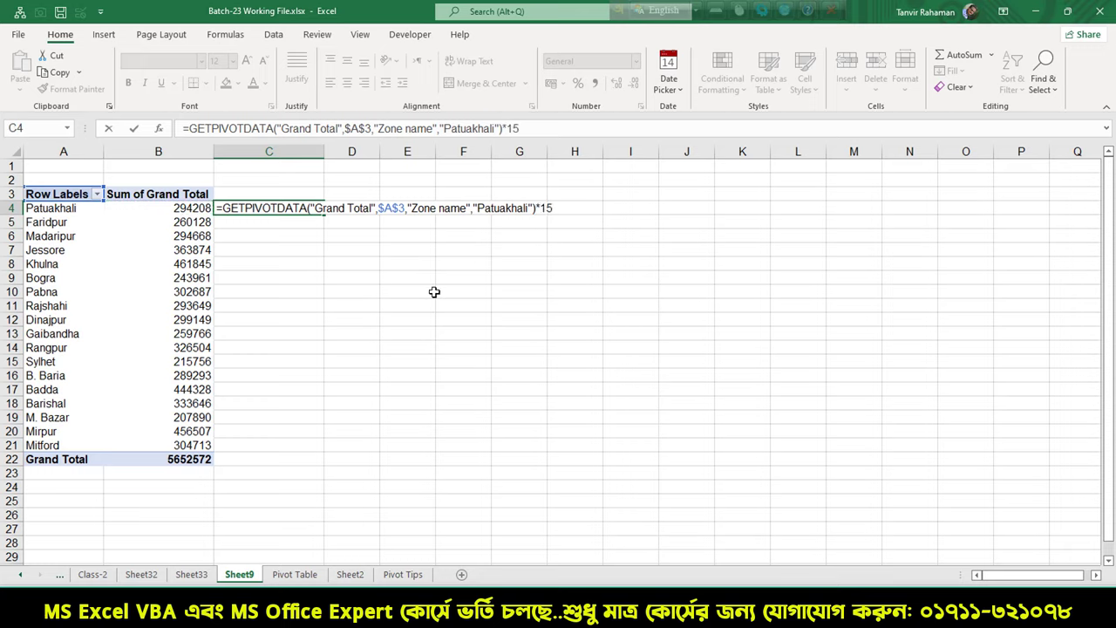
key(Return)
Step: Append *15% to C4's formula so it shows 44131.2
double_click(295, 208)
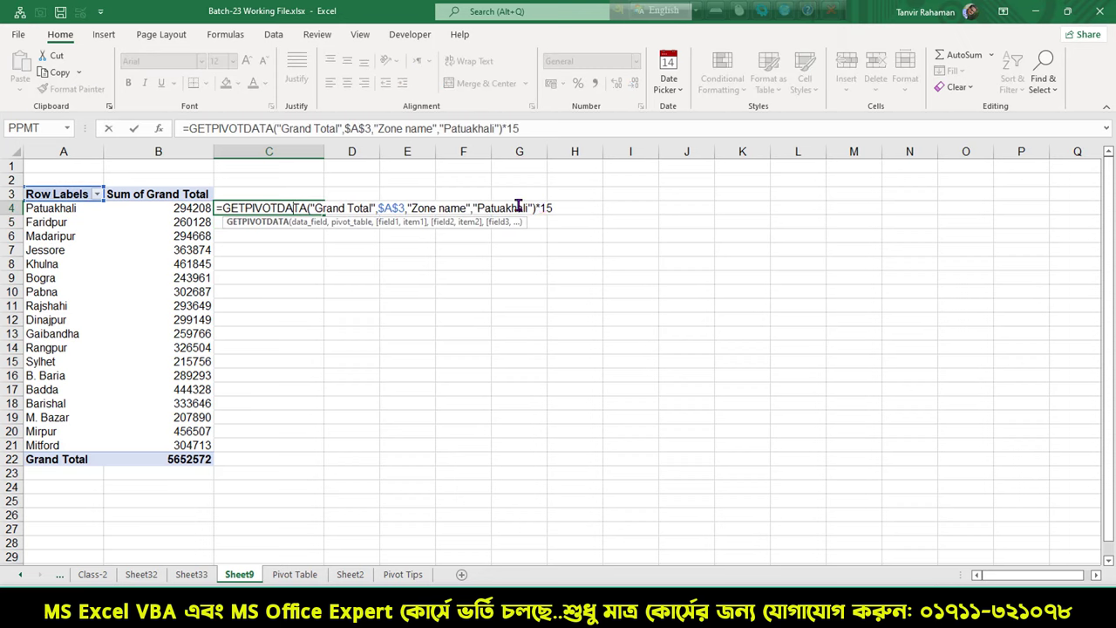
key(End)
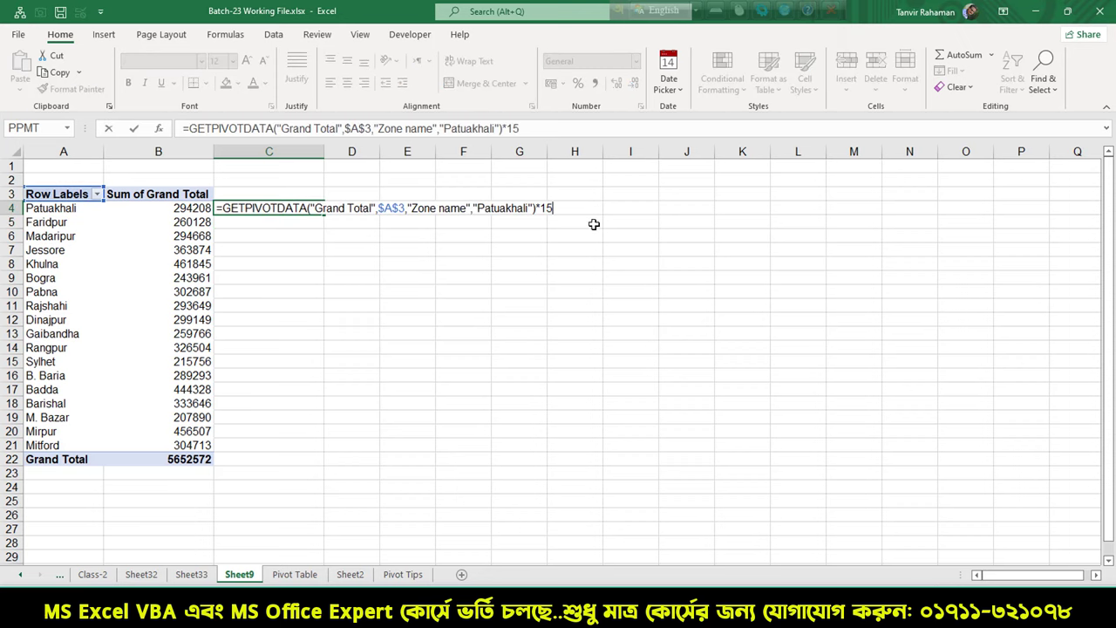
key(Return)
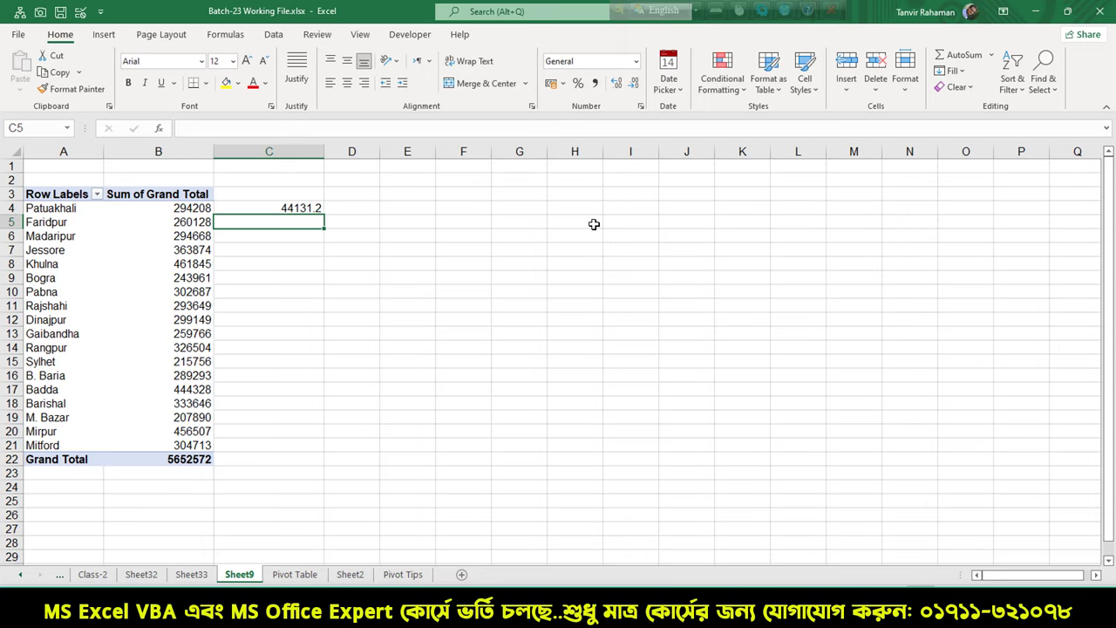
click(305, 209)
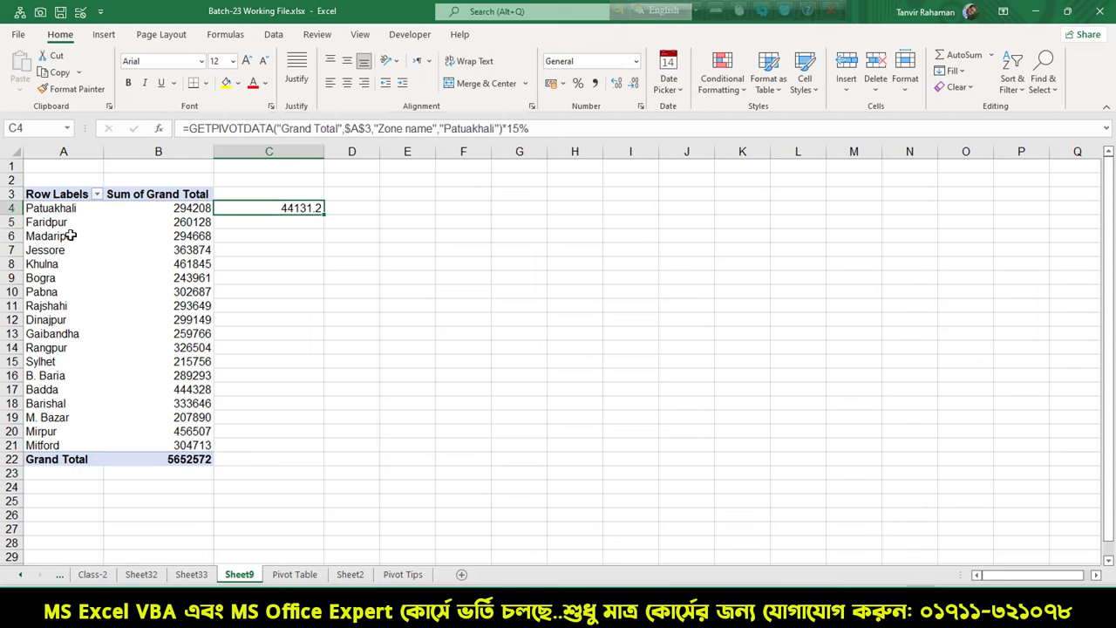
click(61, 263)
Step: Inspect C4's 15% formula alongside the zone totals in the pivot
click(120, 263)
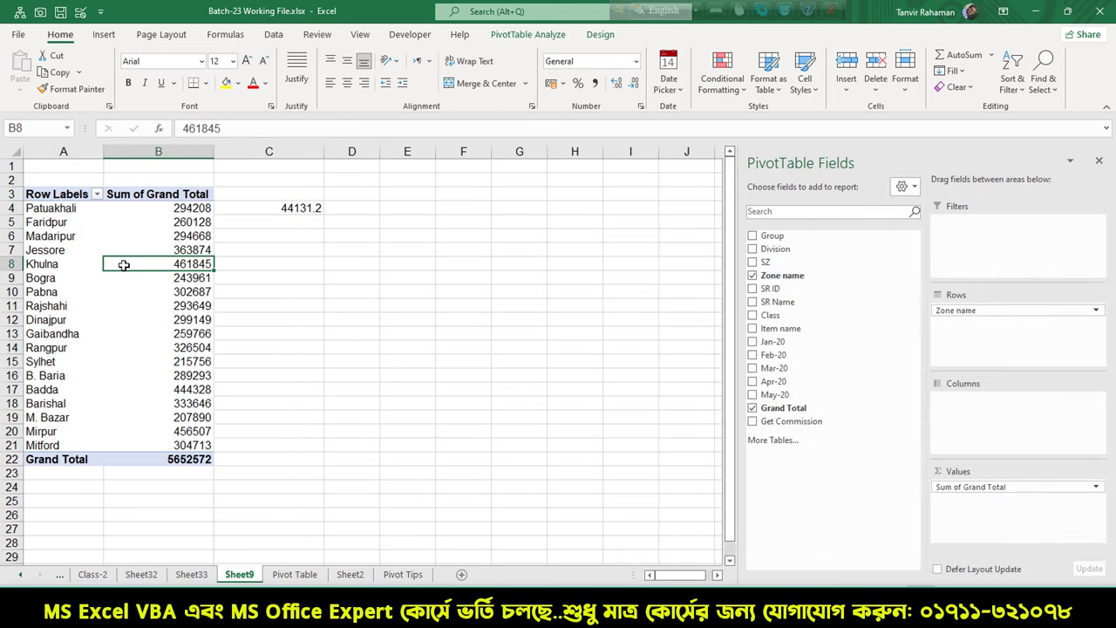
click(301, 193)
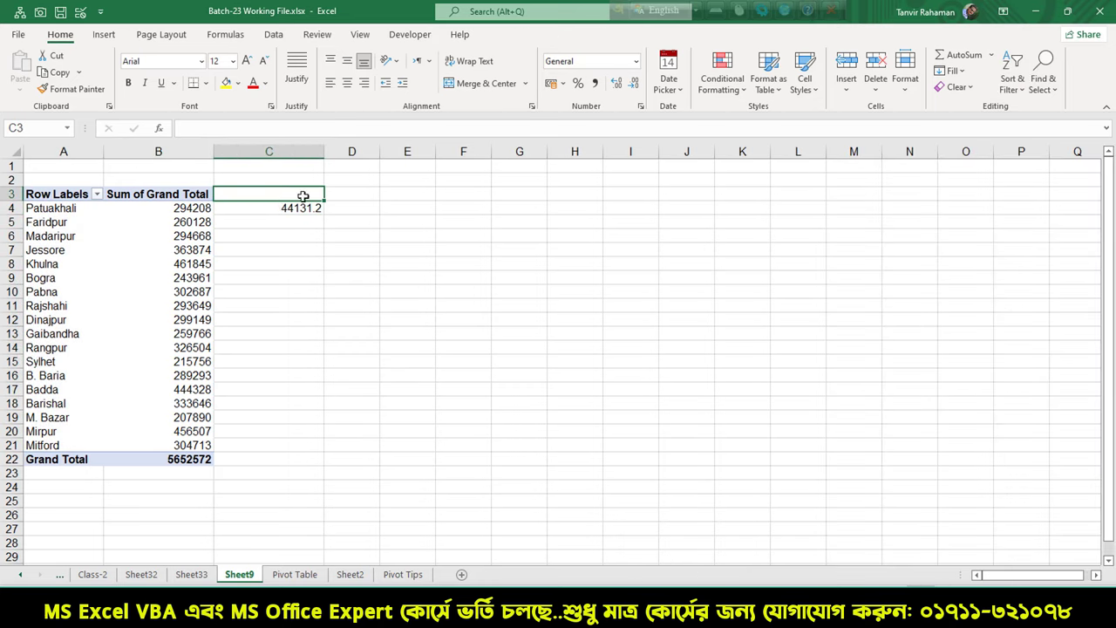
click(276, 206)
click(282, 193)
click(286, 215)
click(93, 303)
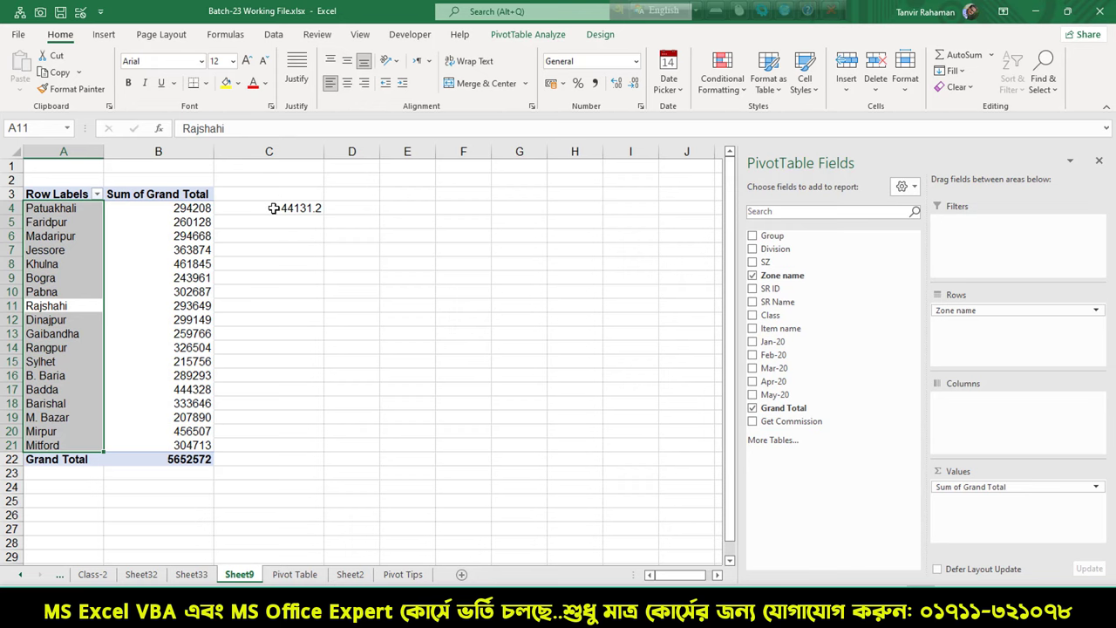
click(274, 209)
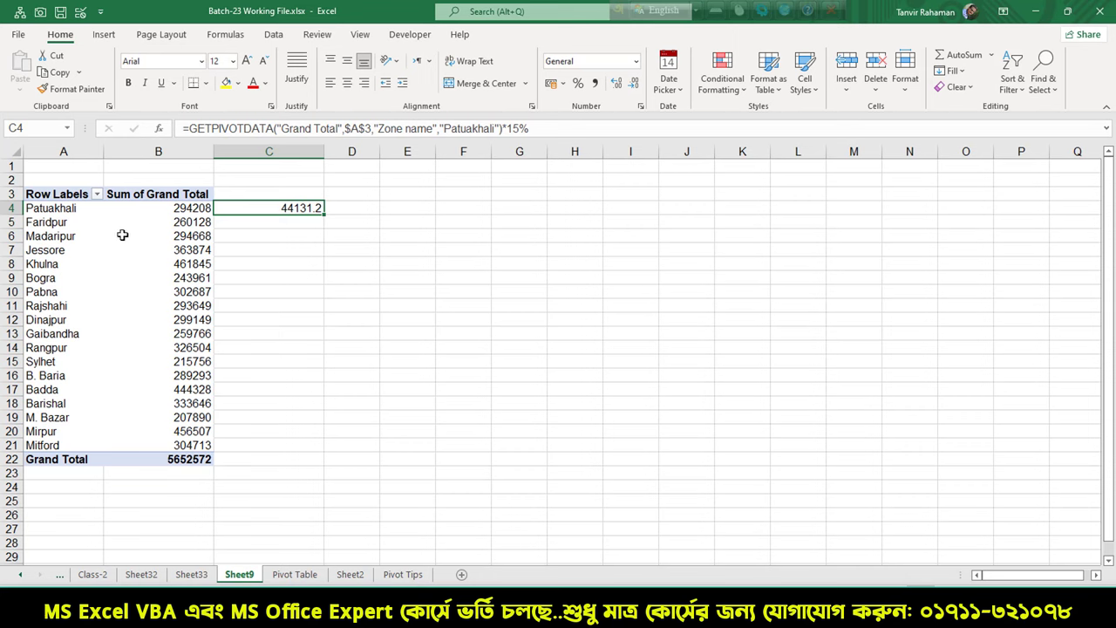
click(132, 279)
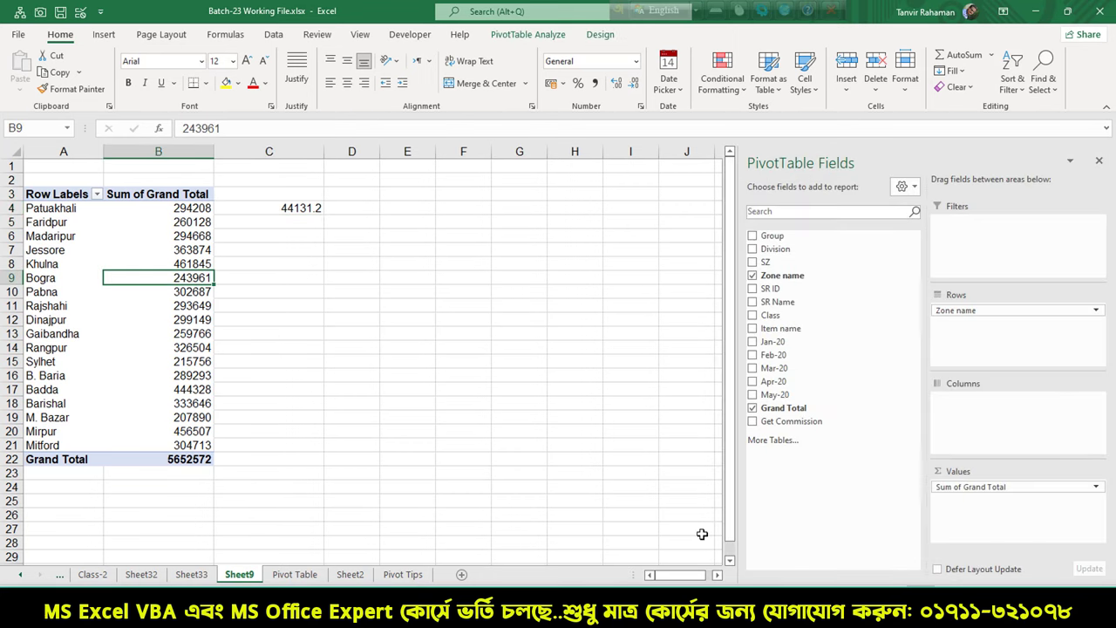
mouse_move(747, 225)
mouse_down()
mouse_move(821, 438)
mouse_move(833, 434)
mouse_move(846, 515)
mouse_up()
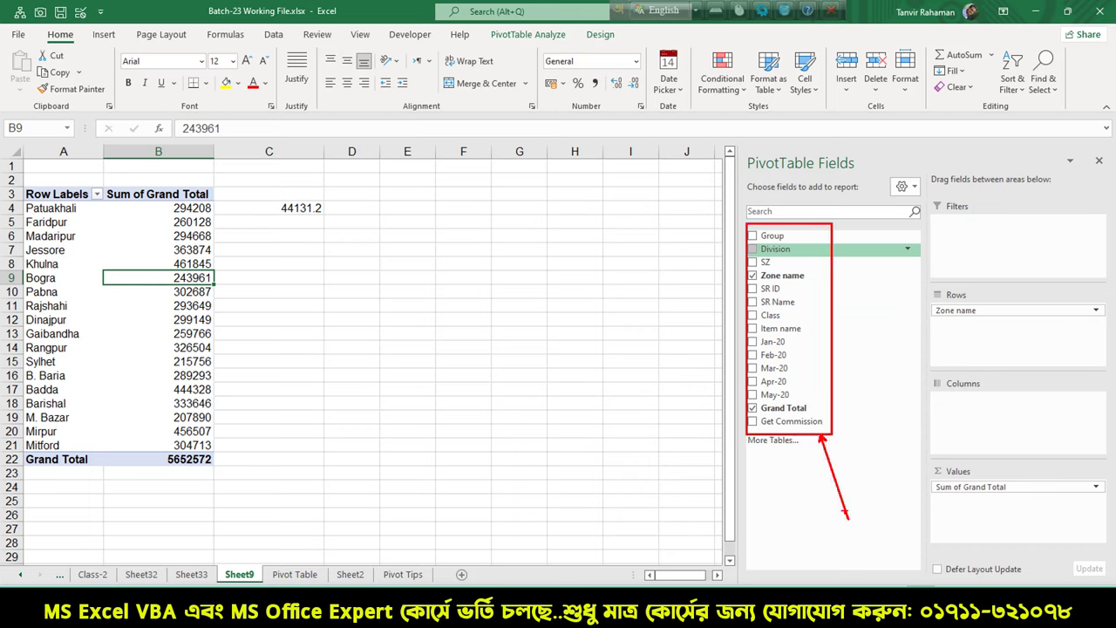
mouse_move(759, 414)
mouse_down()
mouse_move(833, 429)
mouse_move(844, 386)
mouse_up()
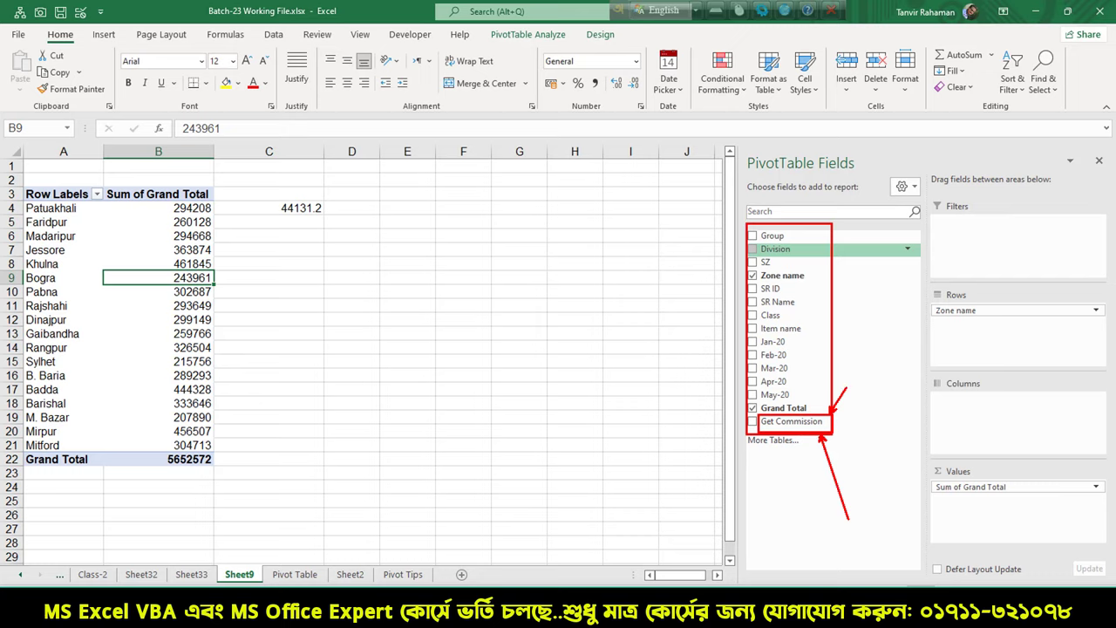
key(Escape)
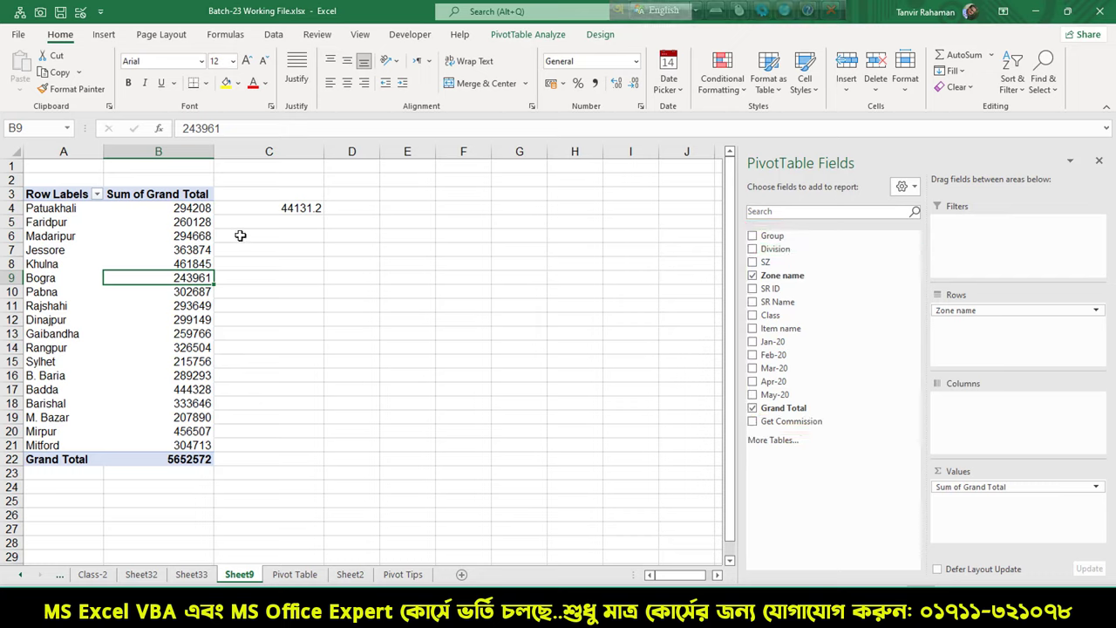
Step: Delete the 15% result from C4 and open PivotTable Analyze from inside the pivot
click(283, 210)
key(Delete)
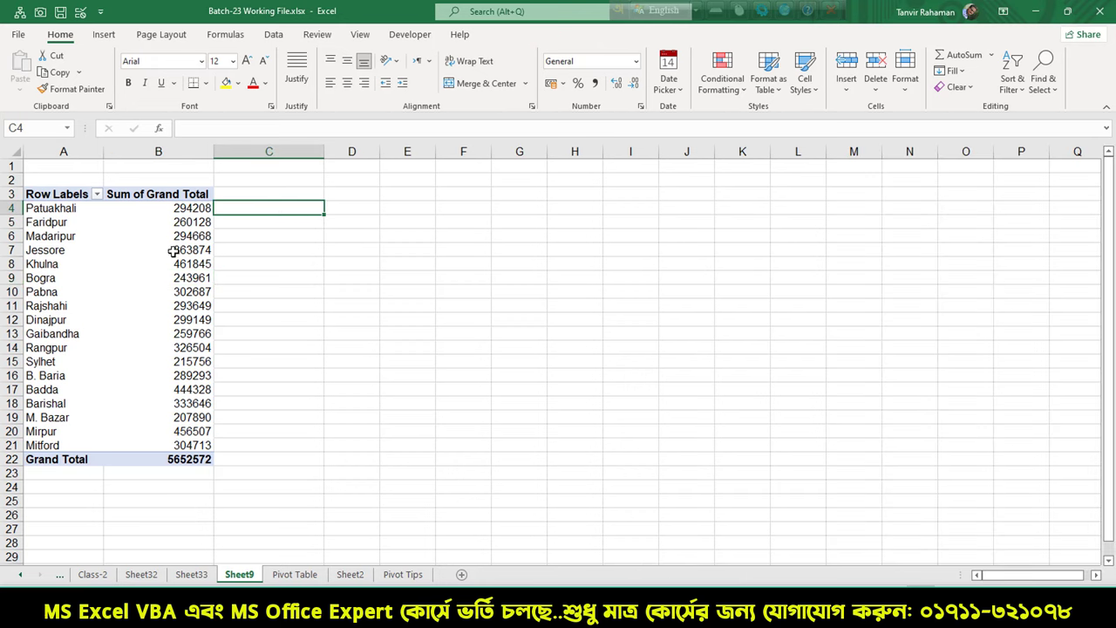
click(178, 253)
click(181, 210)
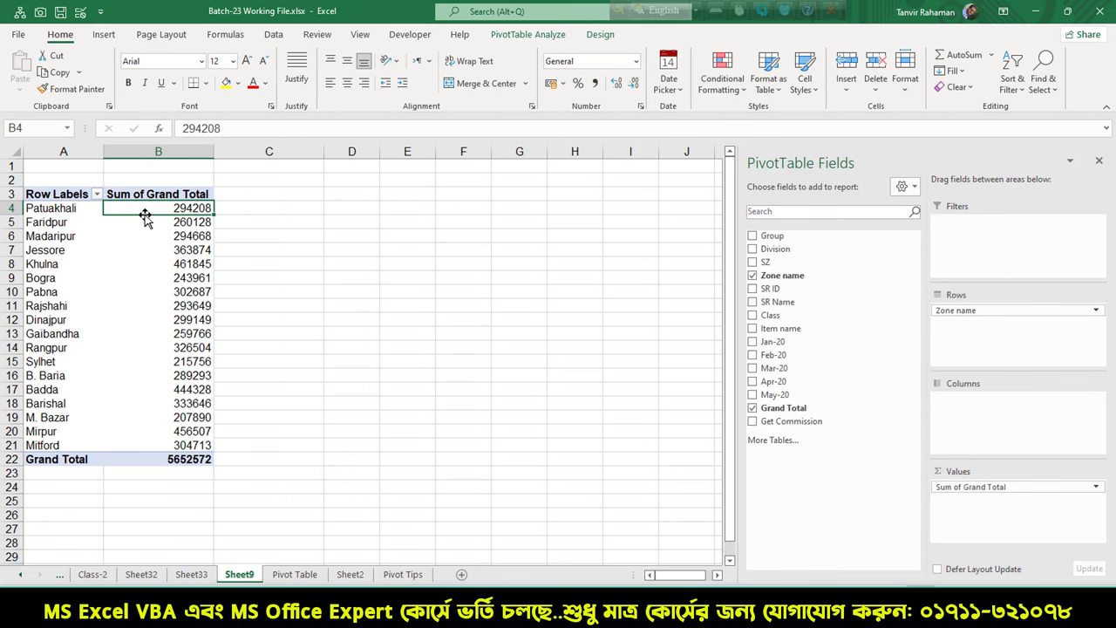
click(494, 38)
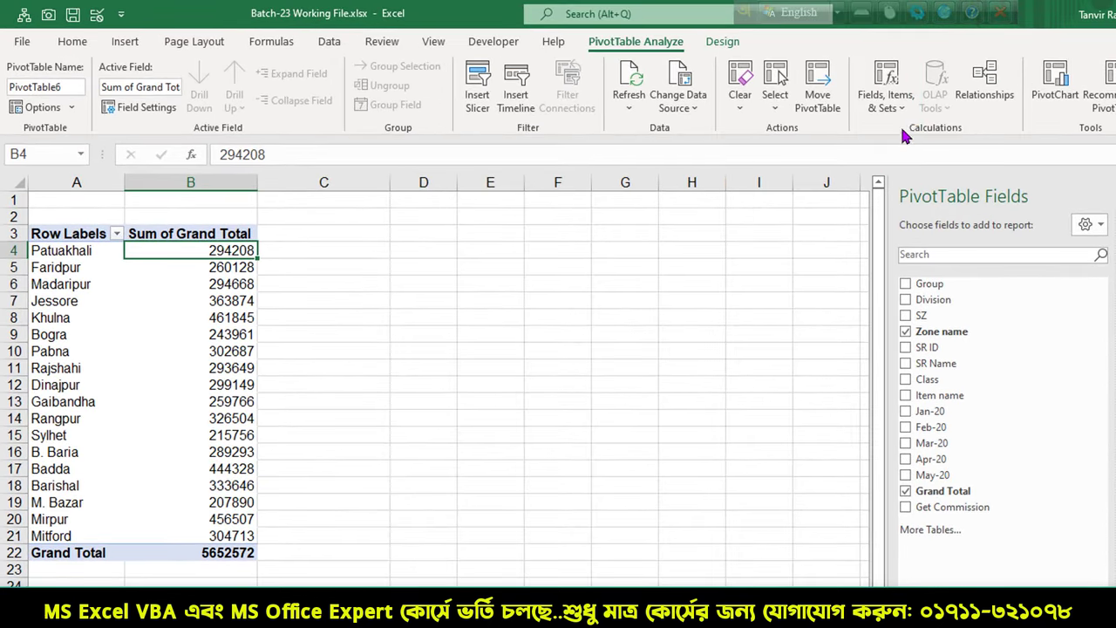
Step: Start a new calculated field named Incentive
click(898, 104)
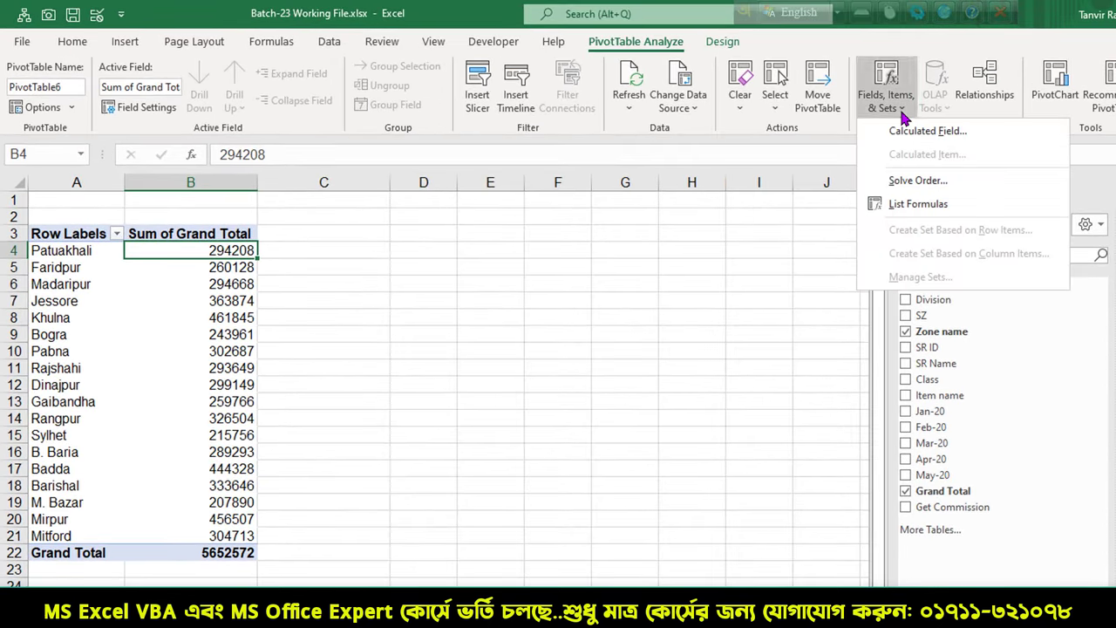
click(922, 131)
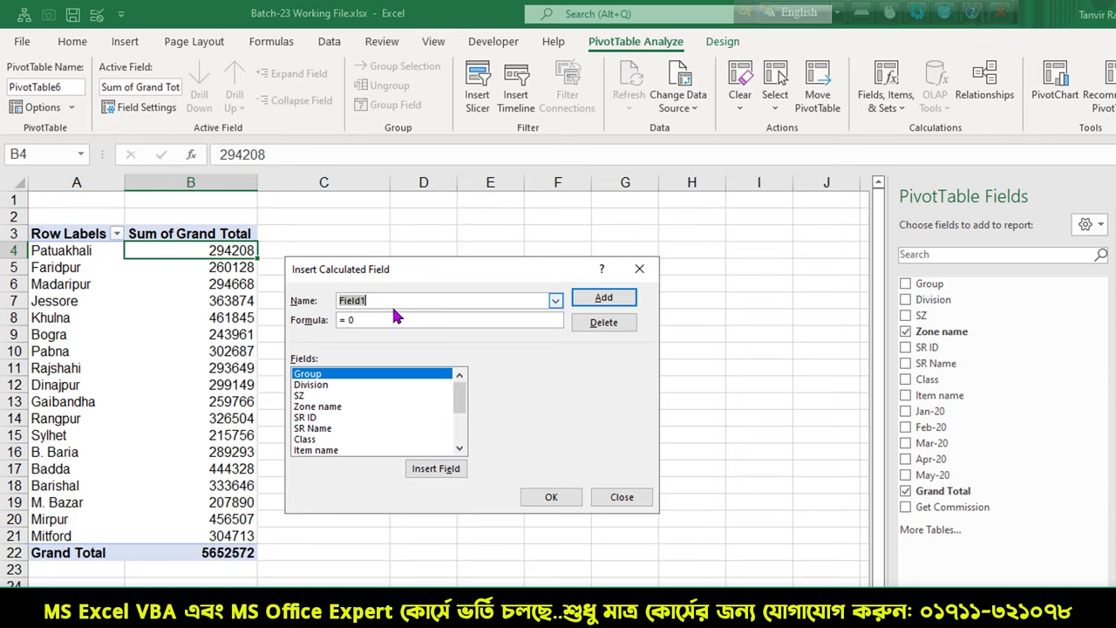
text(I)
text(ncentive)
click(375, 320)
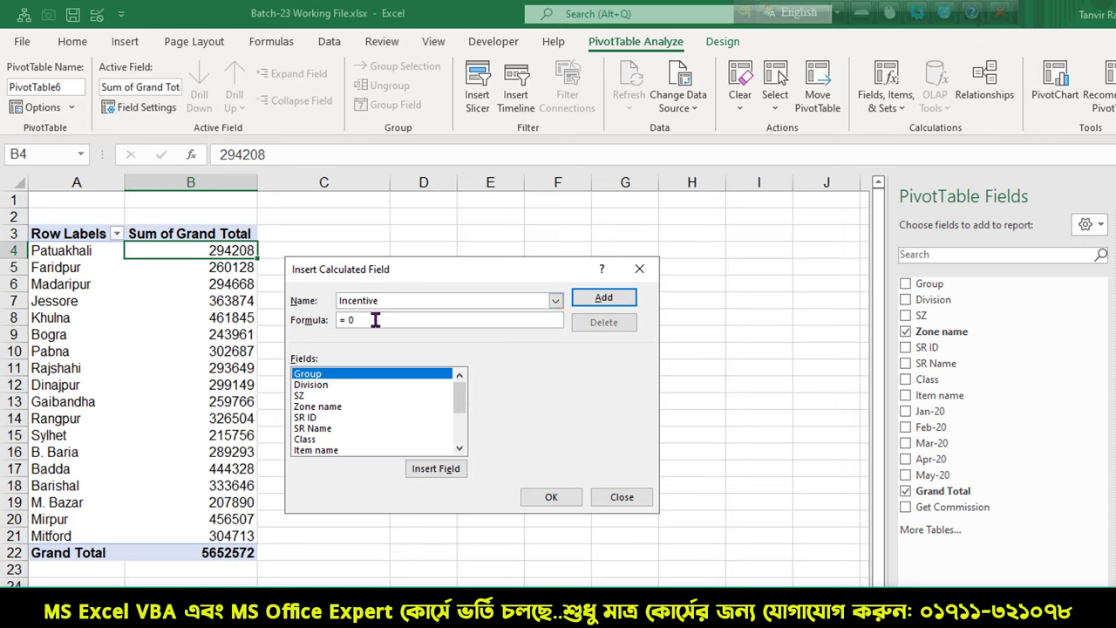
click(349, 320)
Step: Set the Incentive formula to ='Grand Total'*10% and add the field
drag(460, 397, 458, 445)
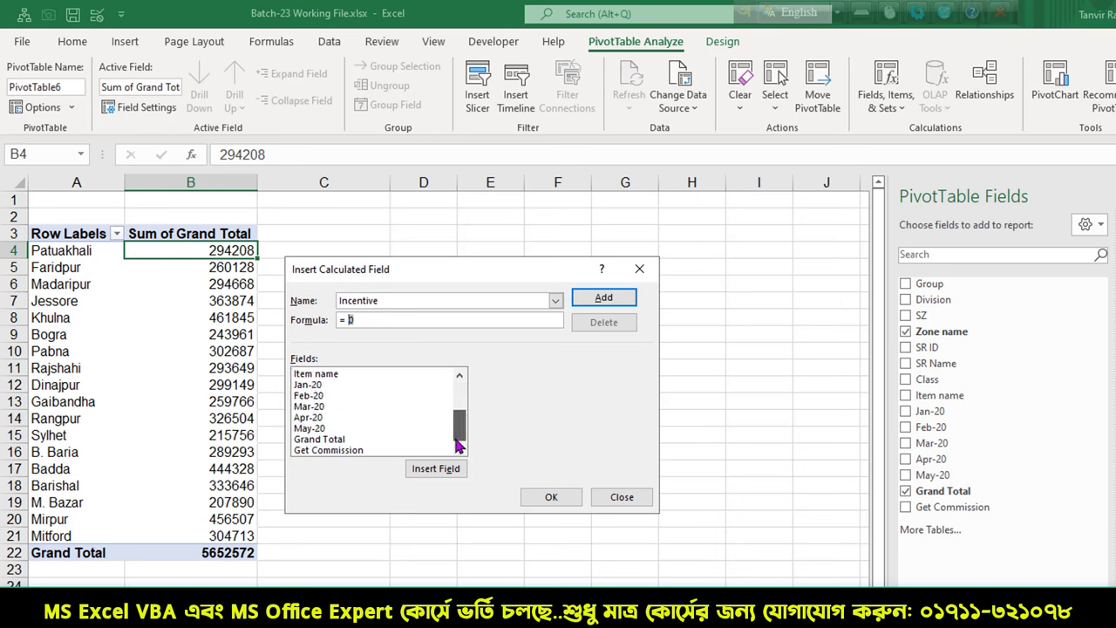
click(324, 440)
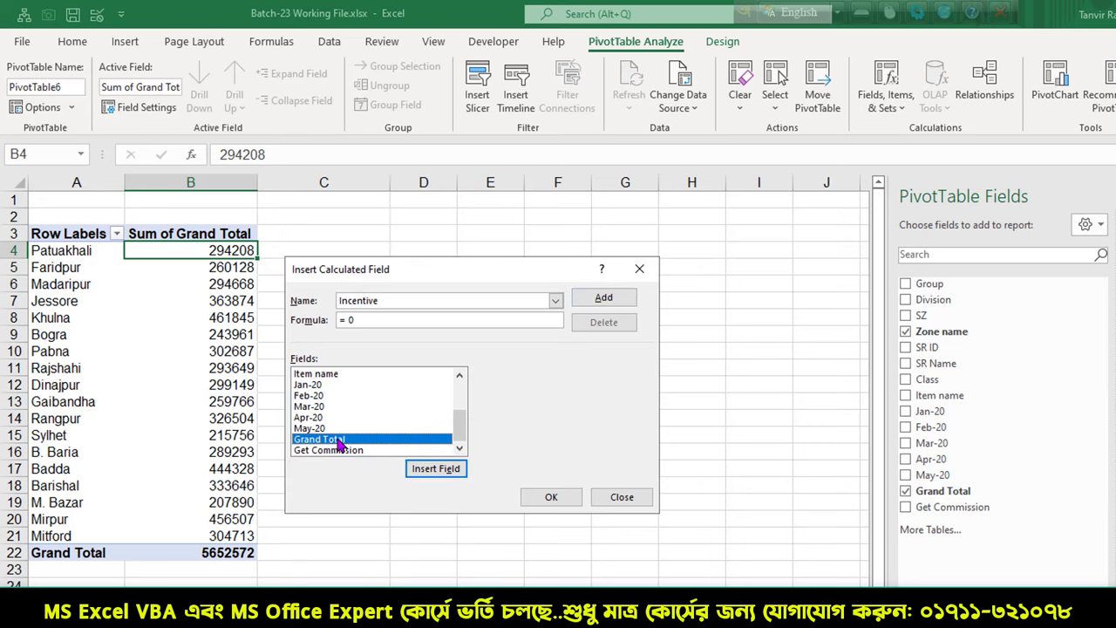
double_click(338, 442)
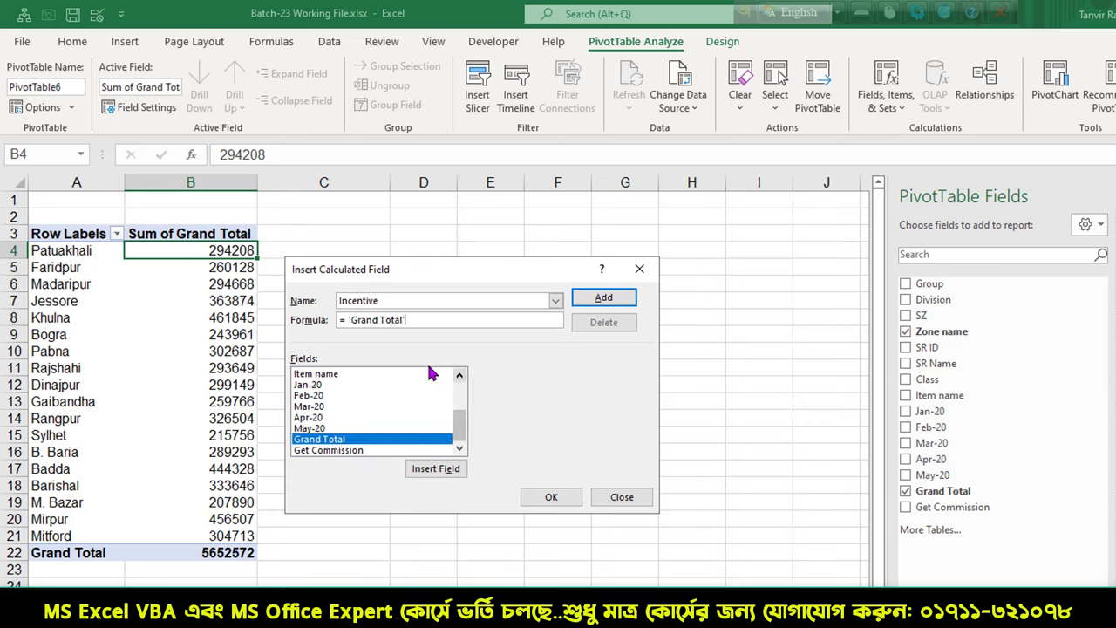
drag(325, 305, 416, 332)
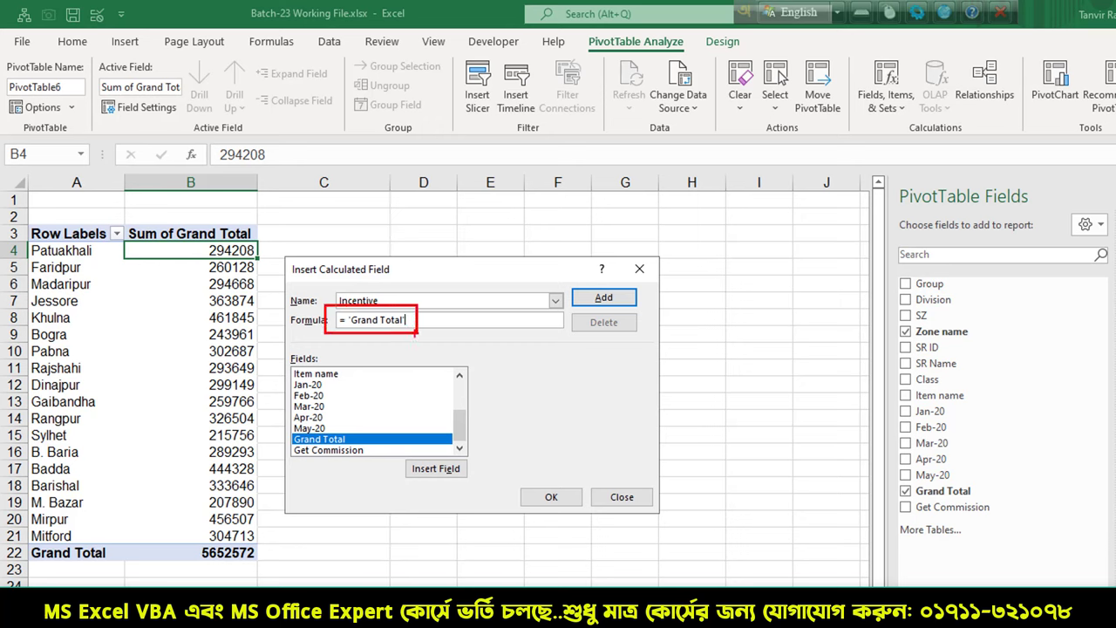
key(Escape)
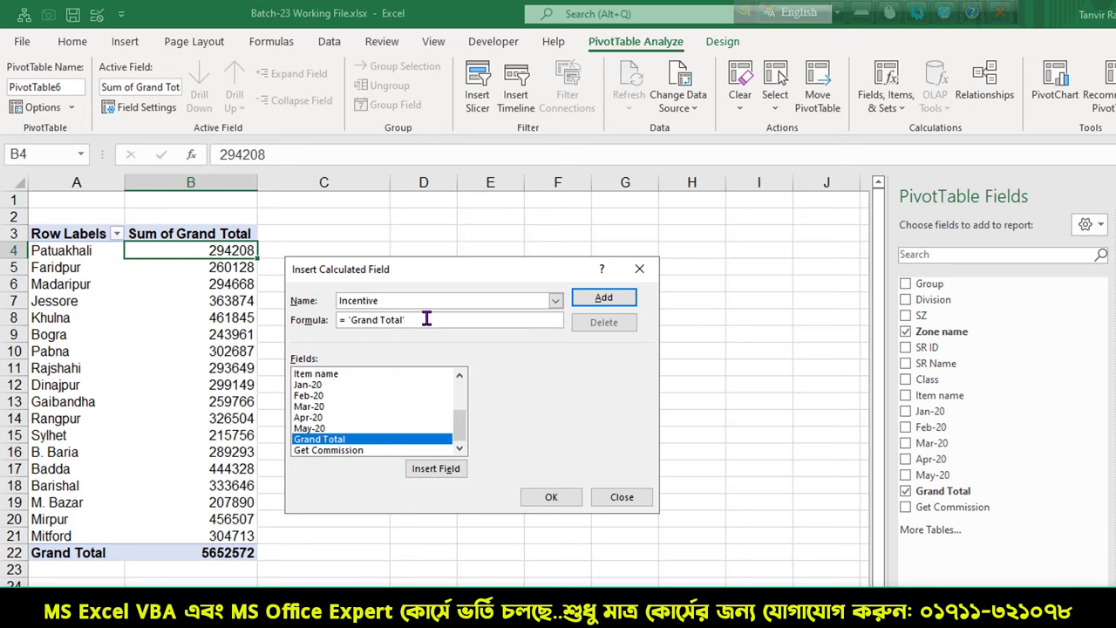
click(426, 319)
text(%)
click(608, 299)
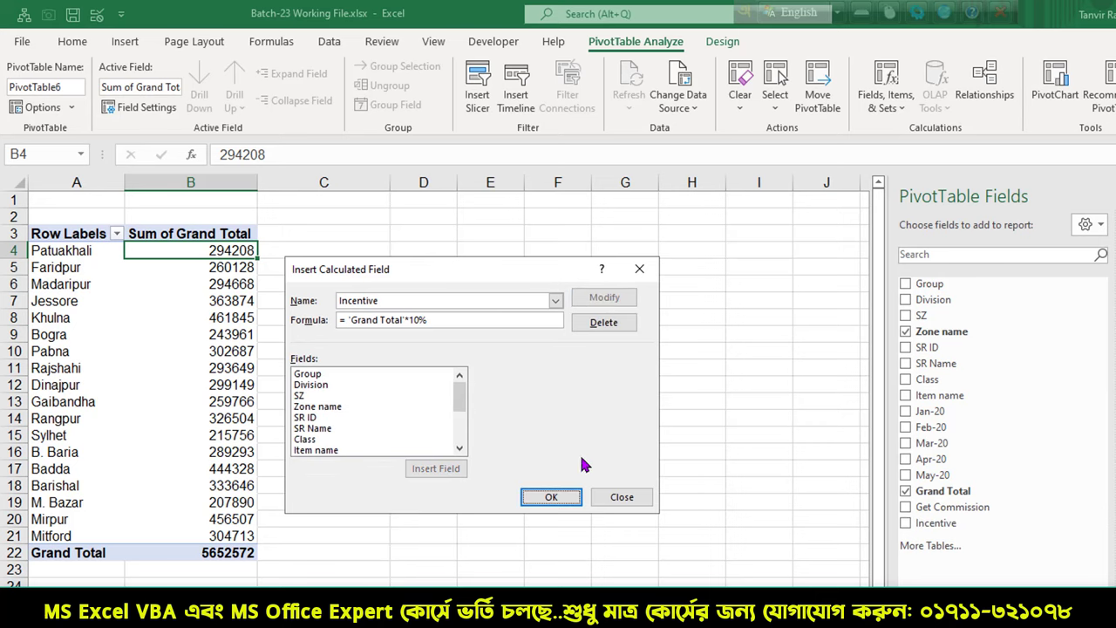
Step: Confirm the Incentive field and check Khulna, Patuakhali and Jessore's Sum of Incentive values
click(554, 498)
click(332, 314)
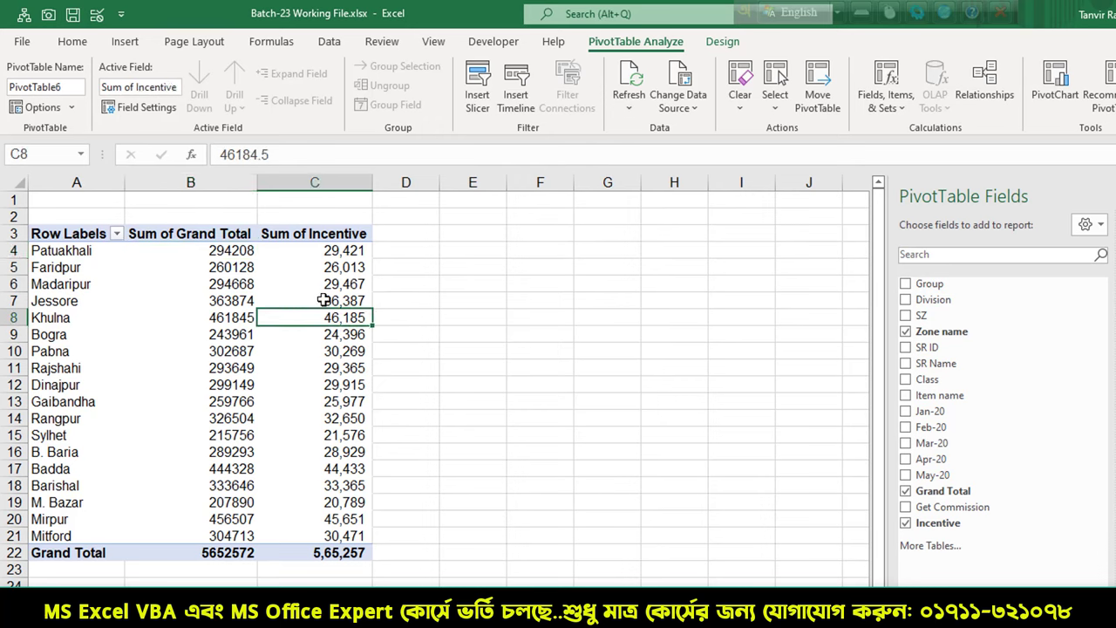
click(343, 252)
click(344, 301)
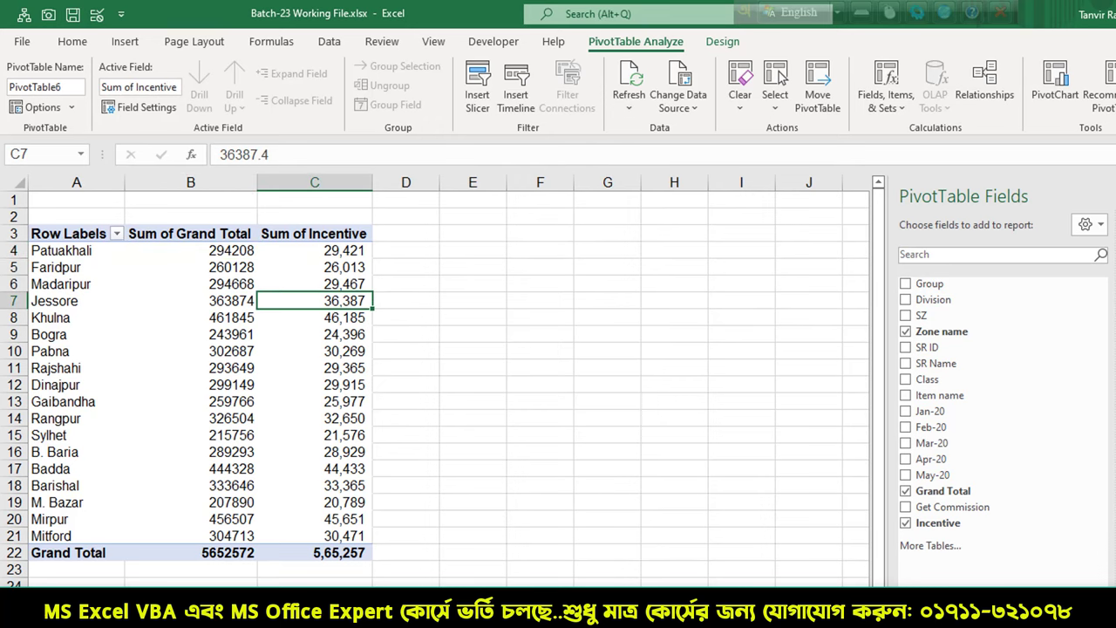
mouse_move(892, 260)
mouse_down()
mouse_move(1019, 567)
mouse_move(963, 528)
mouse_up()
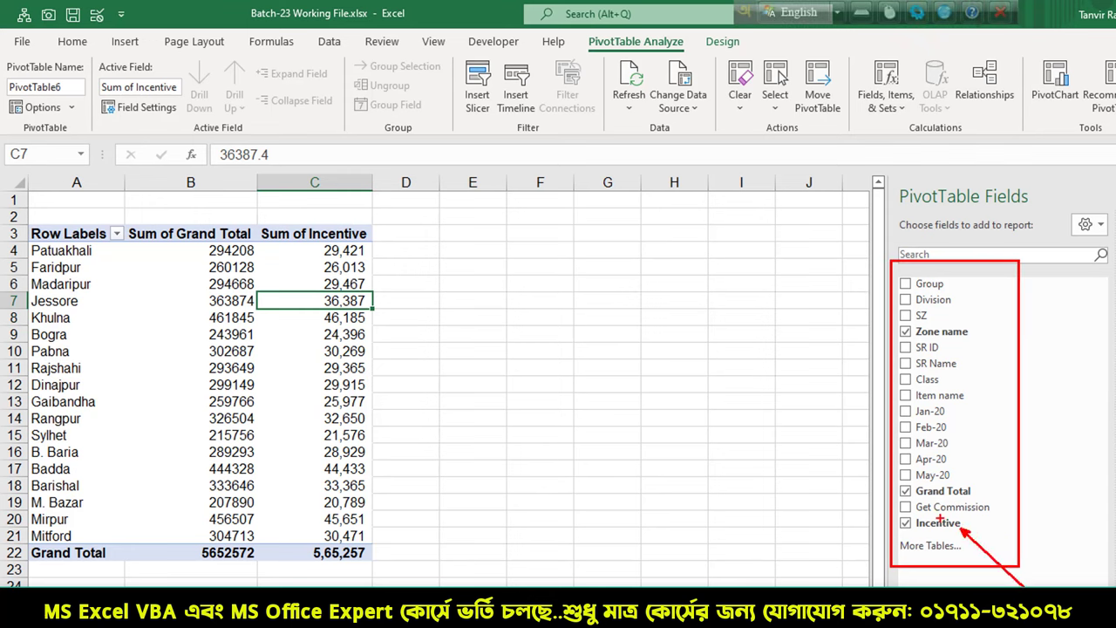
mouse_move(891, 509)
mouse_down()
mouse_move(984, 541)
mouse_move(1068, 522)
mouse_up()
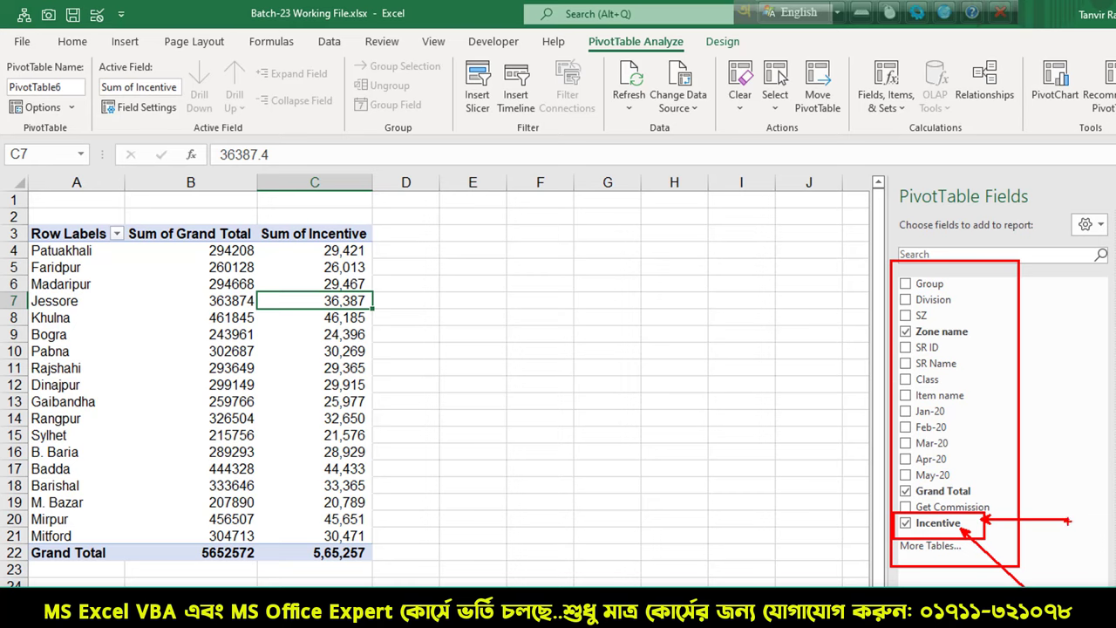
key(Escape)
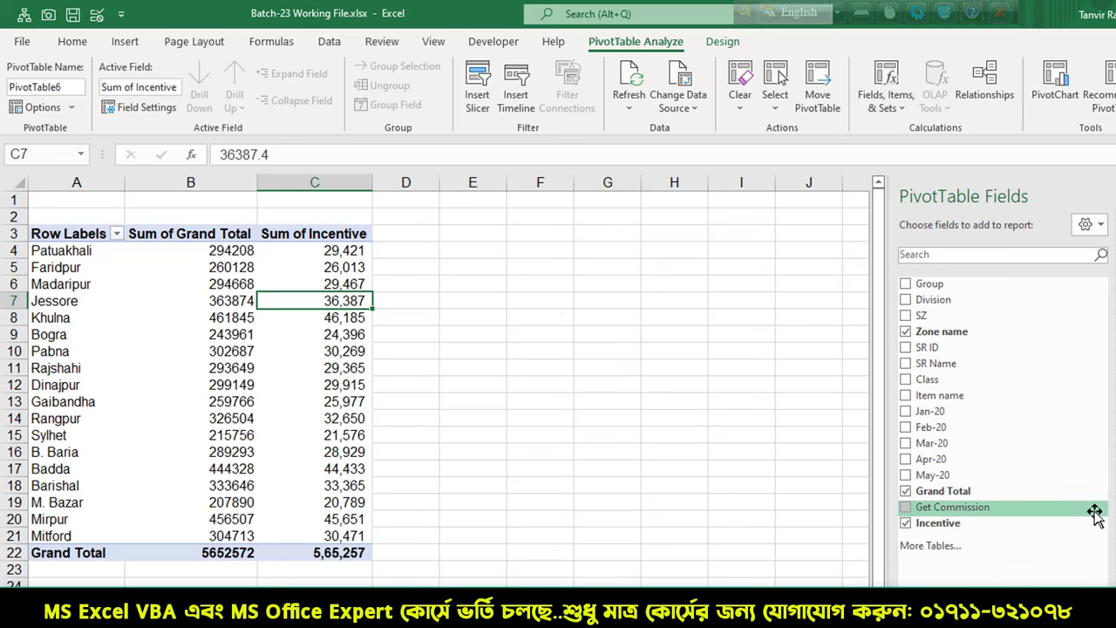